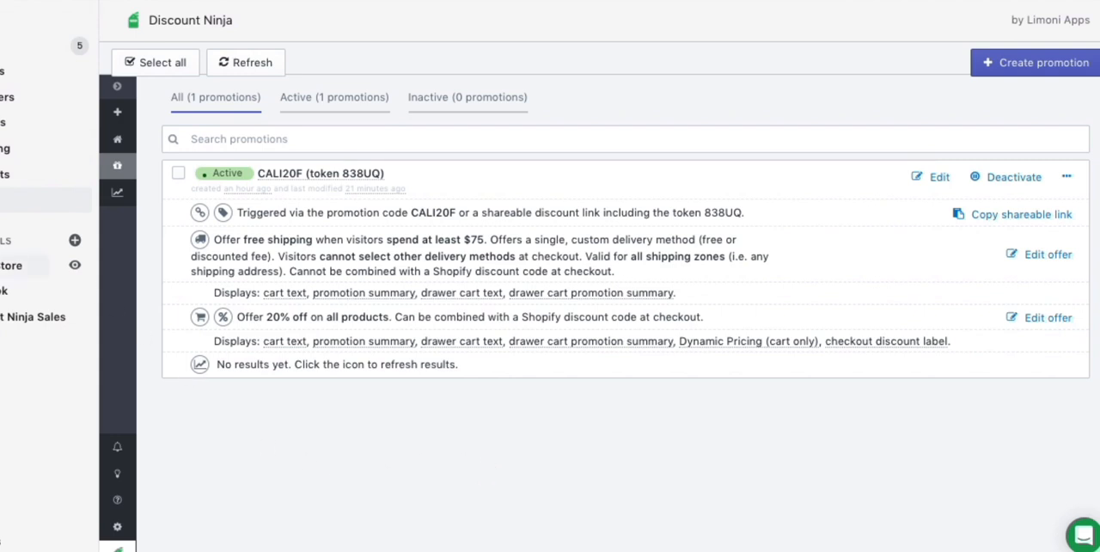
Open the Discount Ninja home dashboard to view its performance figures, and return to the promotions list.
click(5, 199)
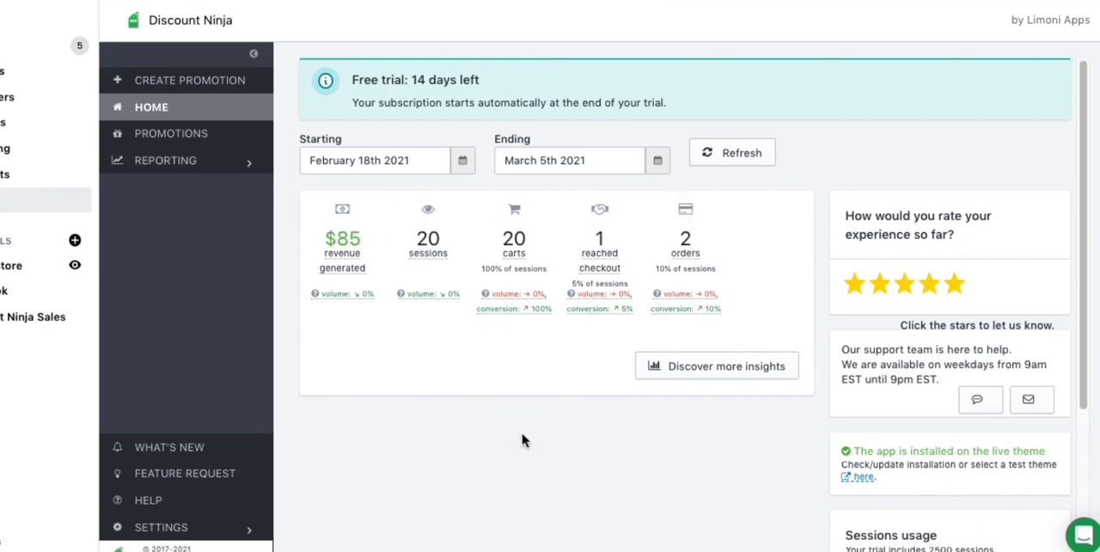
mouse_move(342, 262)
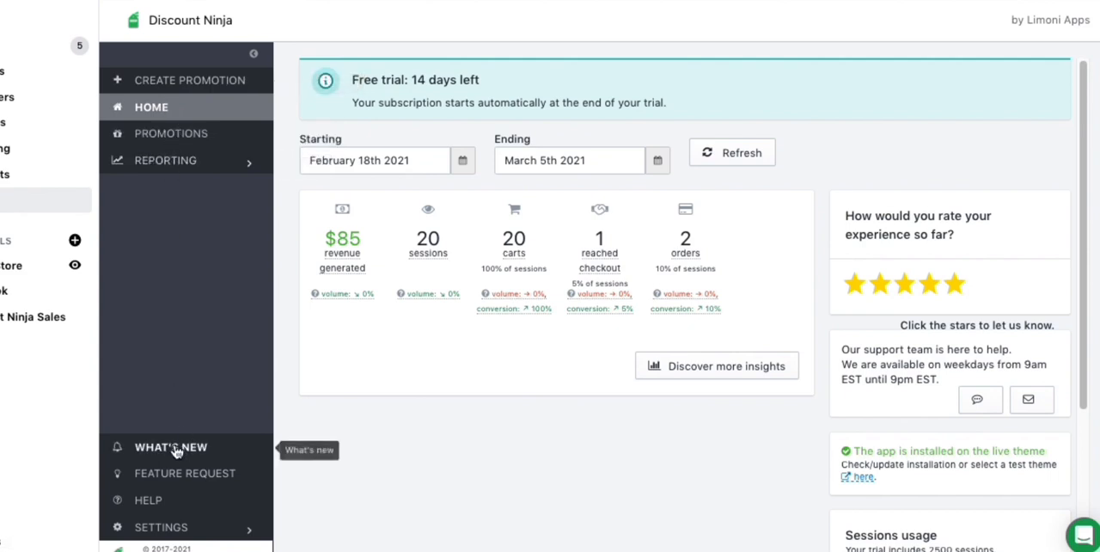
click(159, 138)
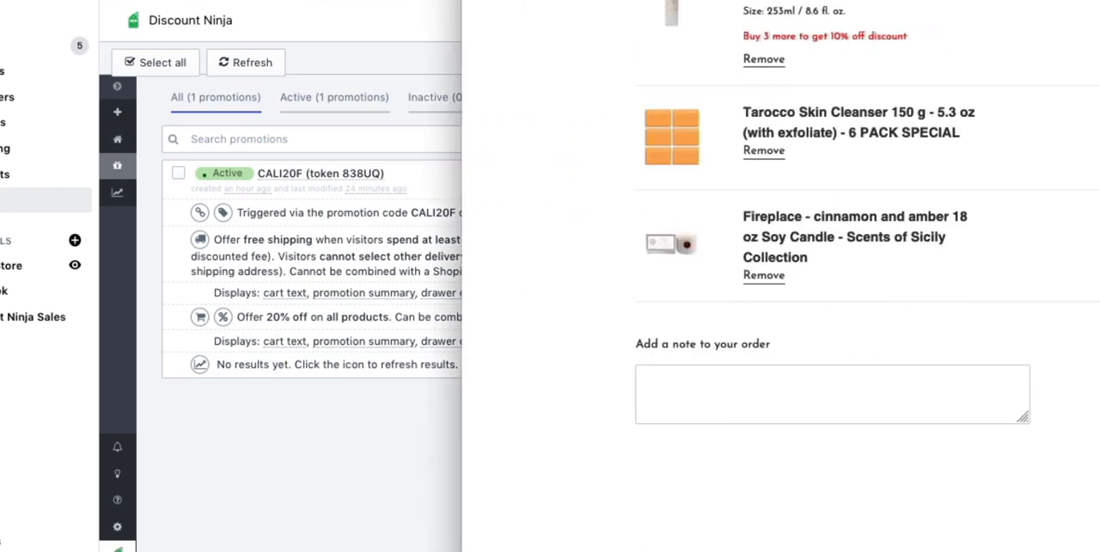
Remove the applied CALI20F discount code from the storefront cart.
key(super+l)
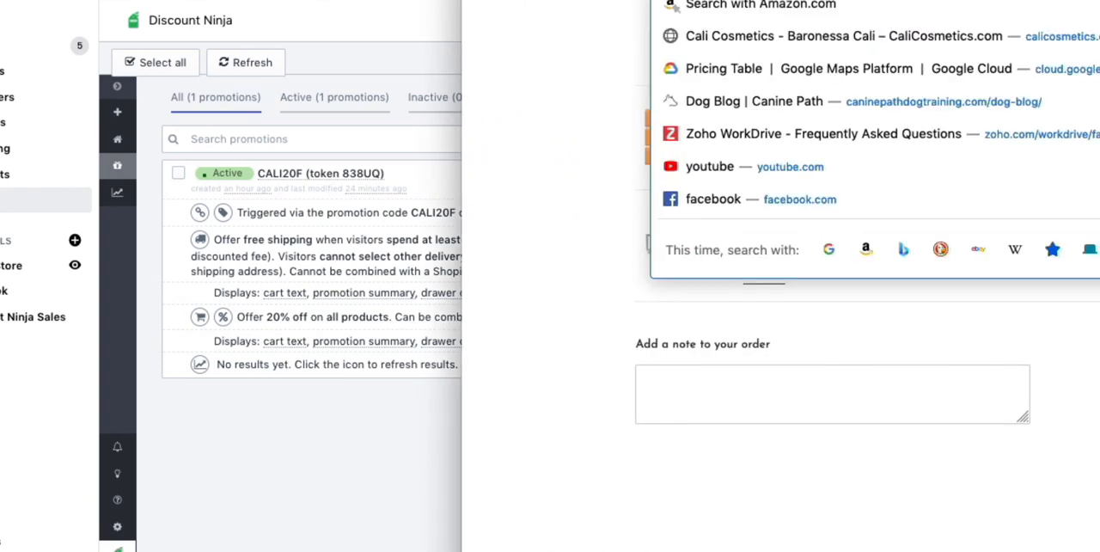
click(586, 65)
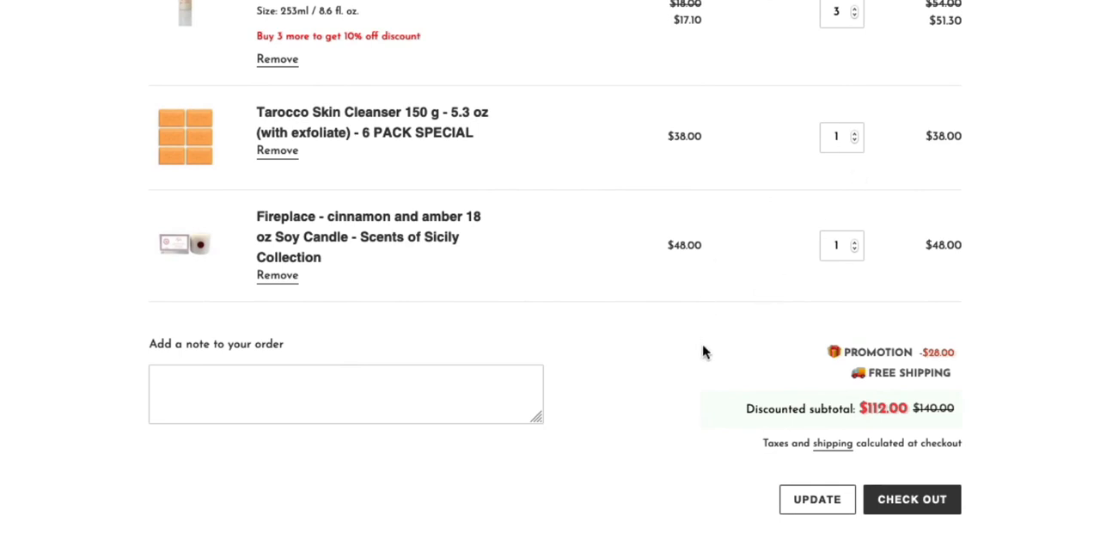
scroll(704, 352, down, 3)
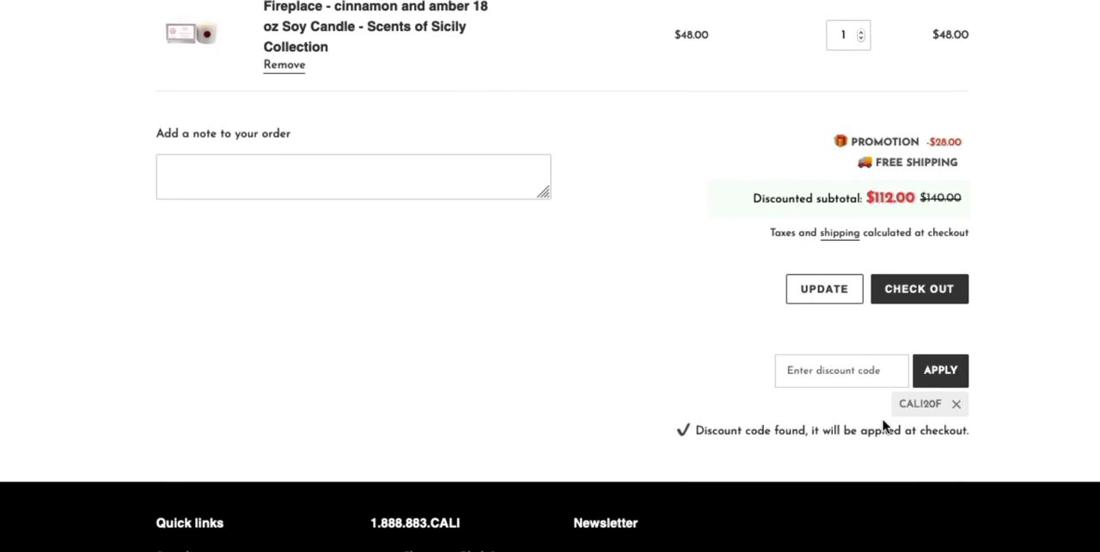
click(950, 404)
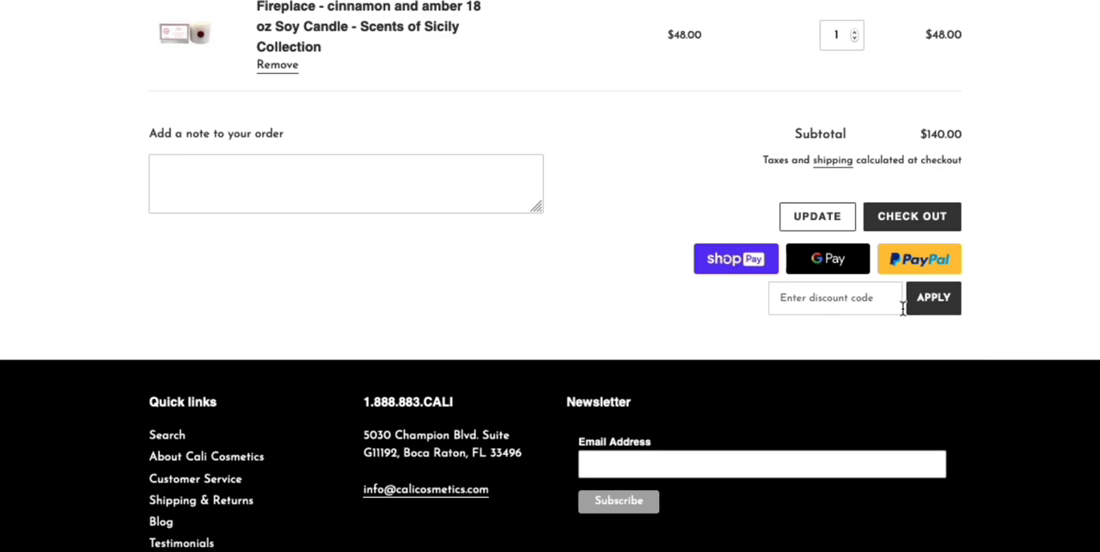
Review the undiscounted cart items, apply the discount code CALI20F, and inspect the resulting promotion lines.
scroll(1031, 185, up, 3)
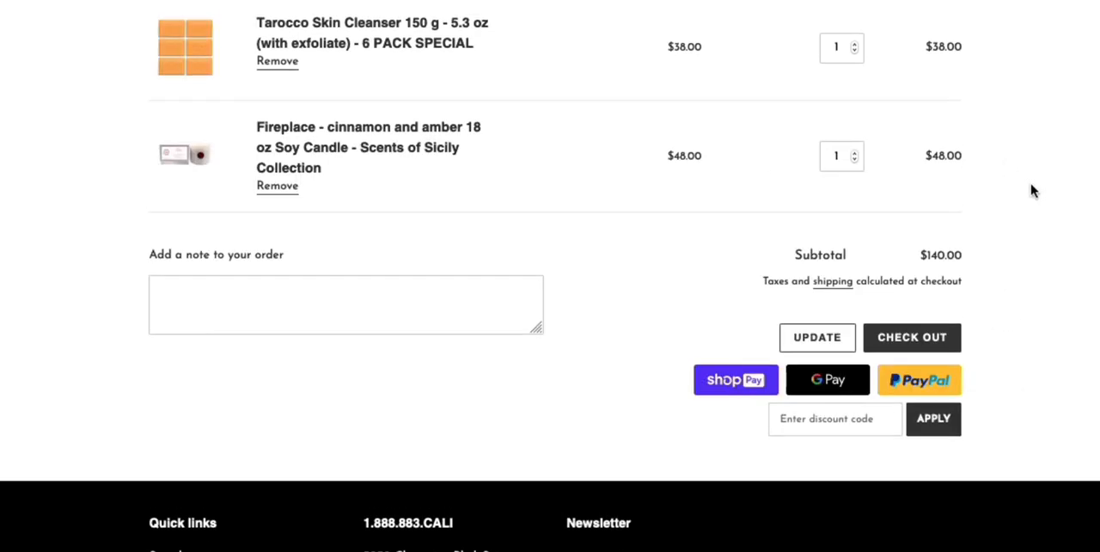
scroll(1012, 196, up, 3)
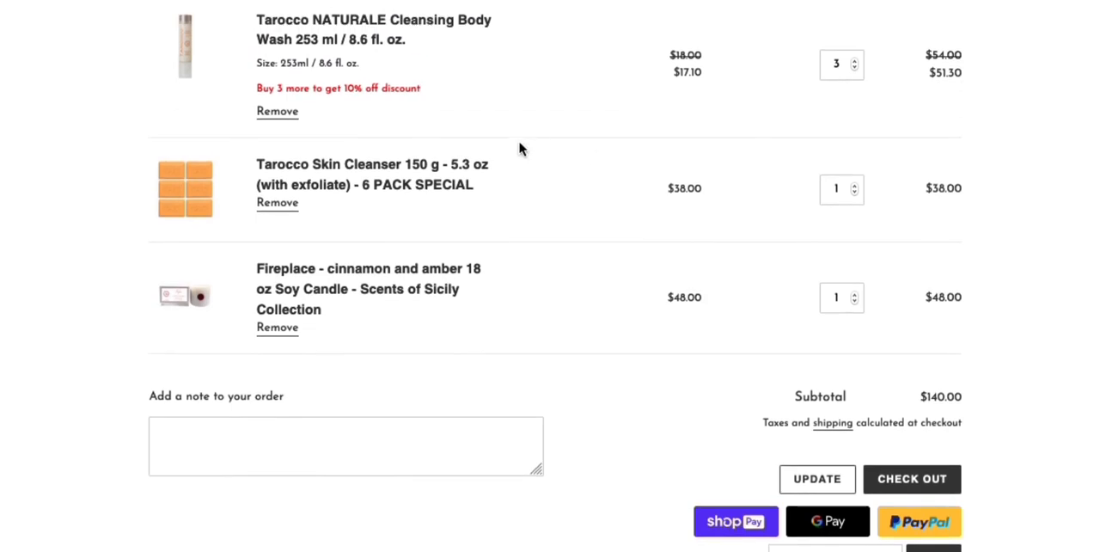
scroll(633, 157, down, 1)
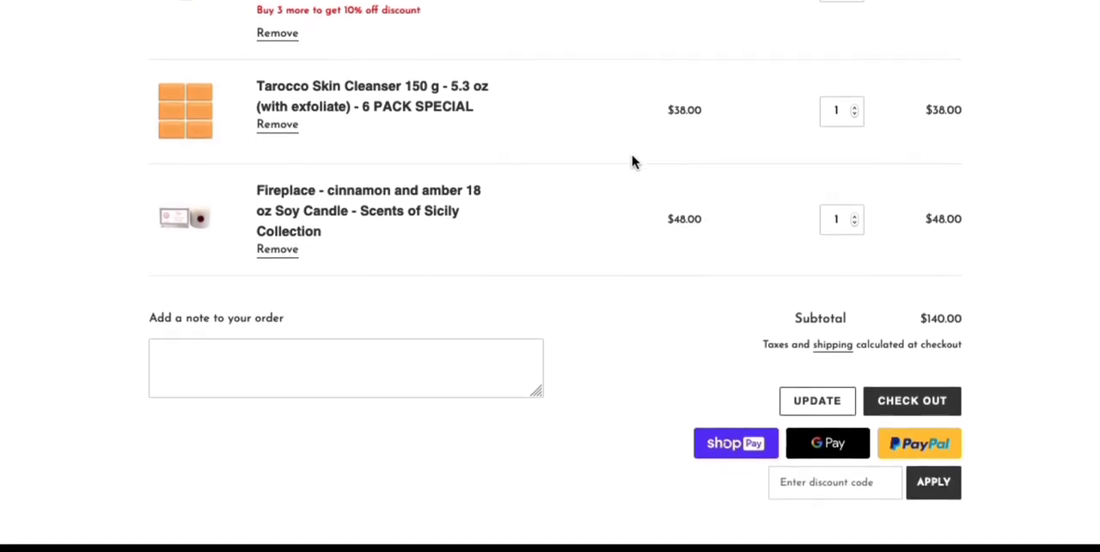
scroll(633, 164, up, 1)
scroll(633, 164, down, 1)
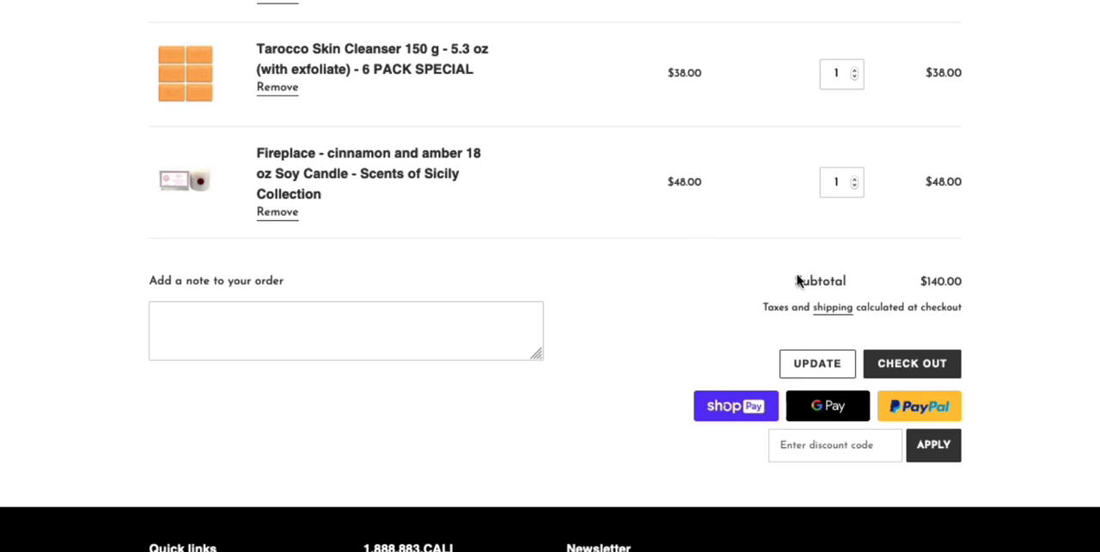
click(805, 445)
text(CALI)
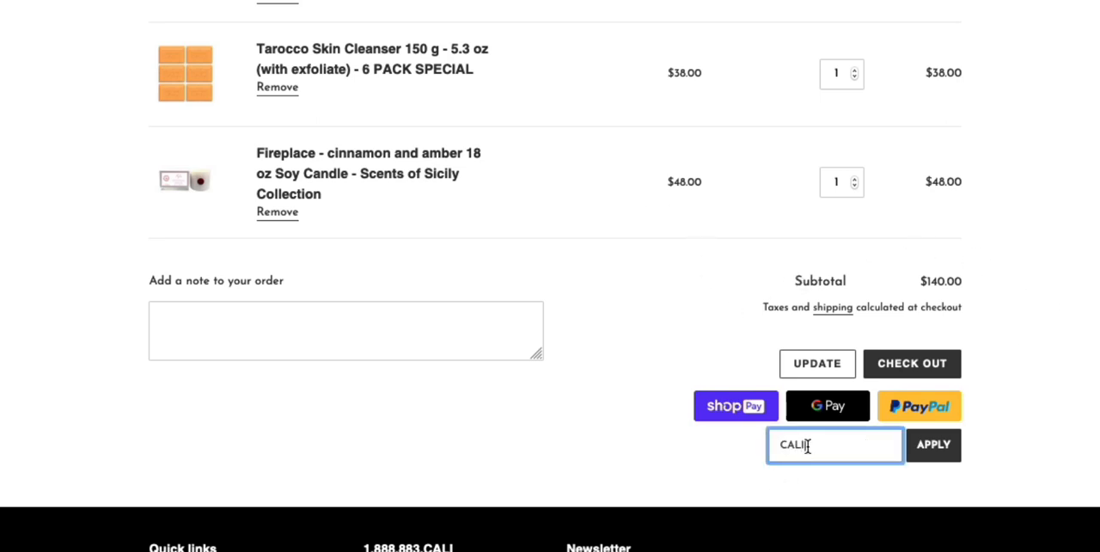
text(20F)
click(931, 457)
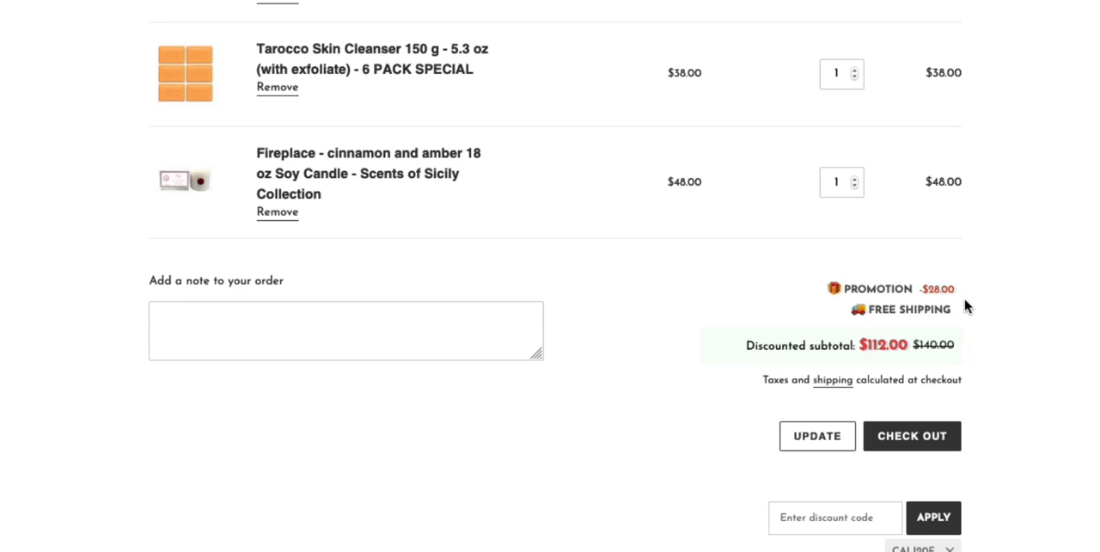
drag(962, 318, 903, 322)
click(1021, 319)
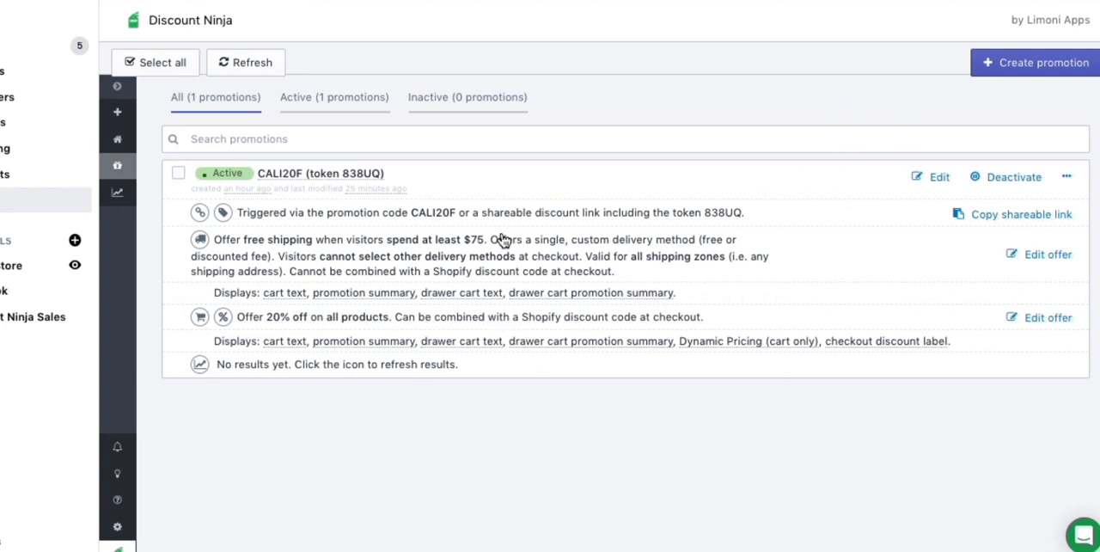
Create a new promotion in Discount Ninja named CALI30FREE and begin its optional description with 30%.
click(1002, 63)
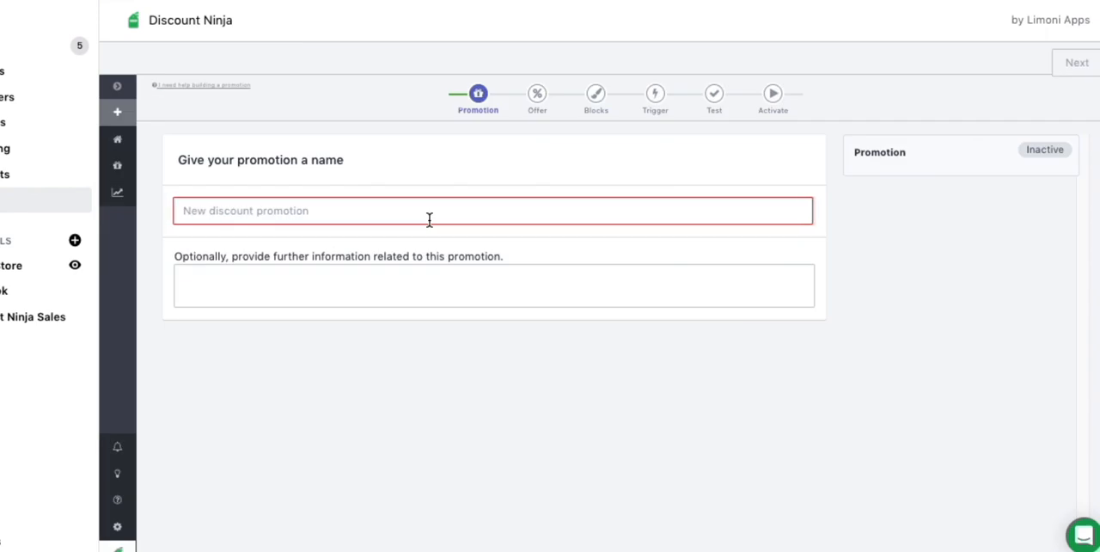
click(222, 211)
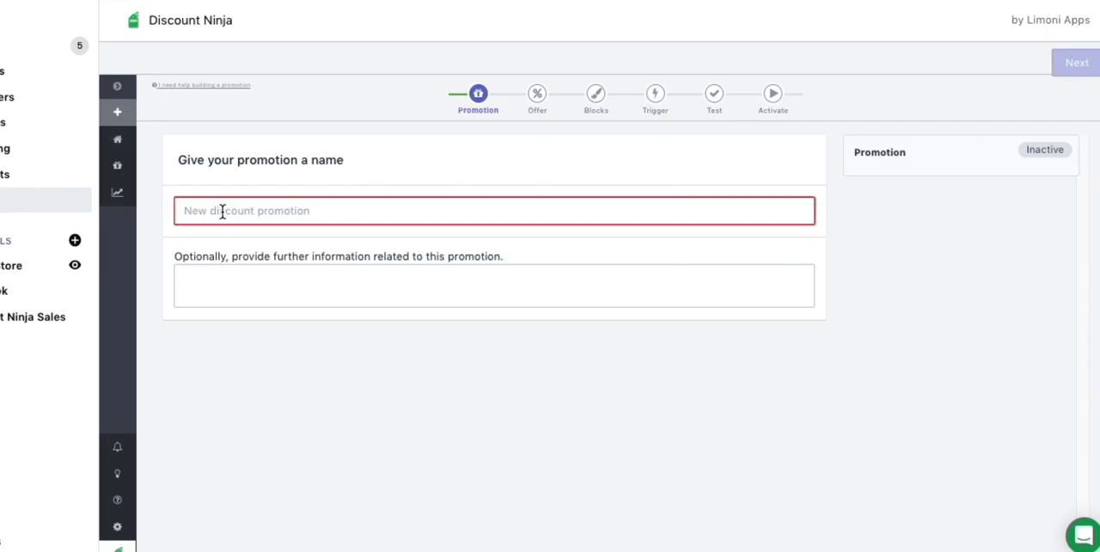
text(CALI30)
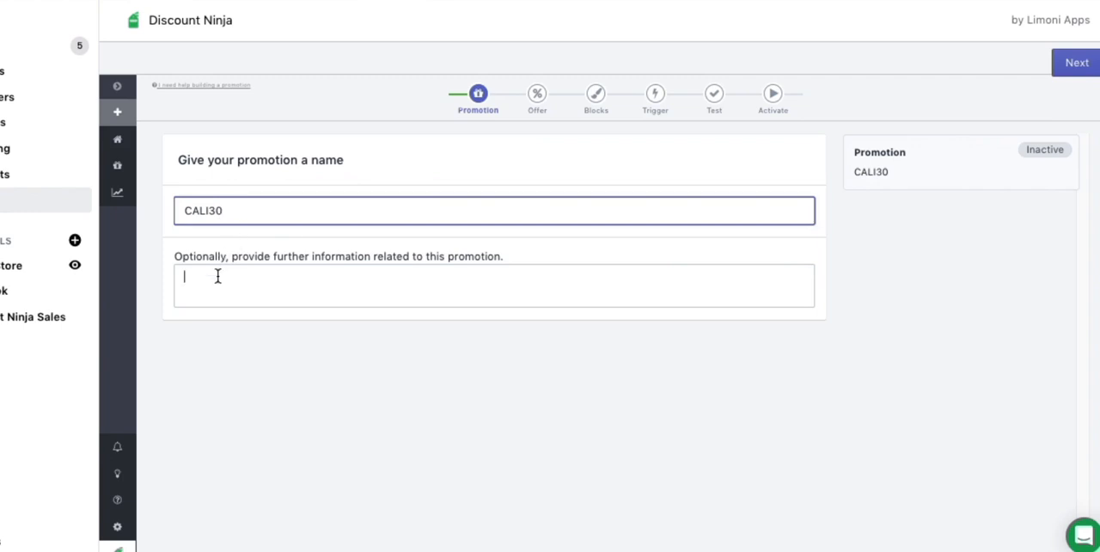
click(217, 276)
text(3)
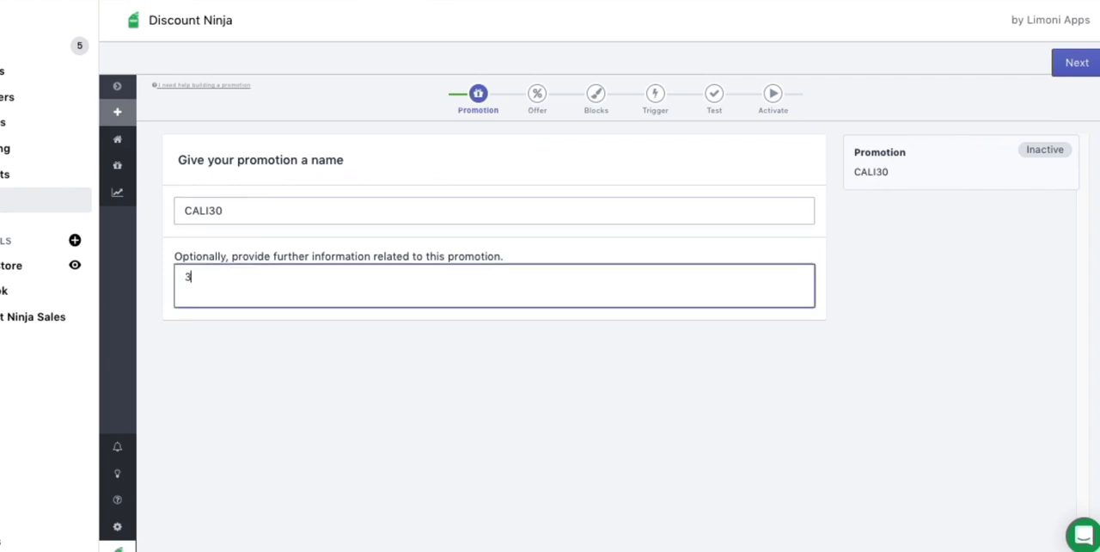
text(0%)
click(246, 210)
text(FREE)
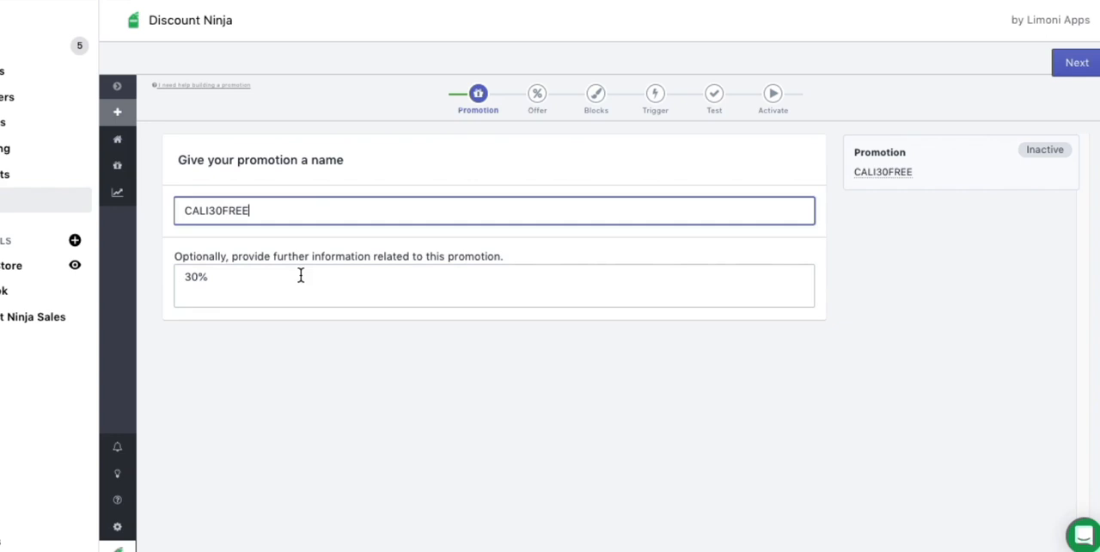
Complete the promotion description as "30% Off and Free Shipping" and continue to the offer selection.
click(244, 275)
text(Off)
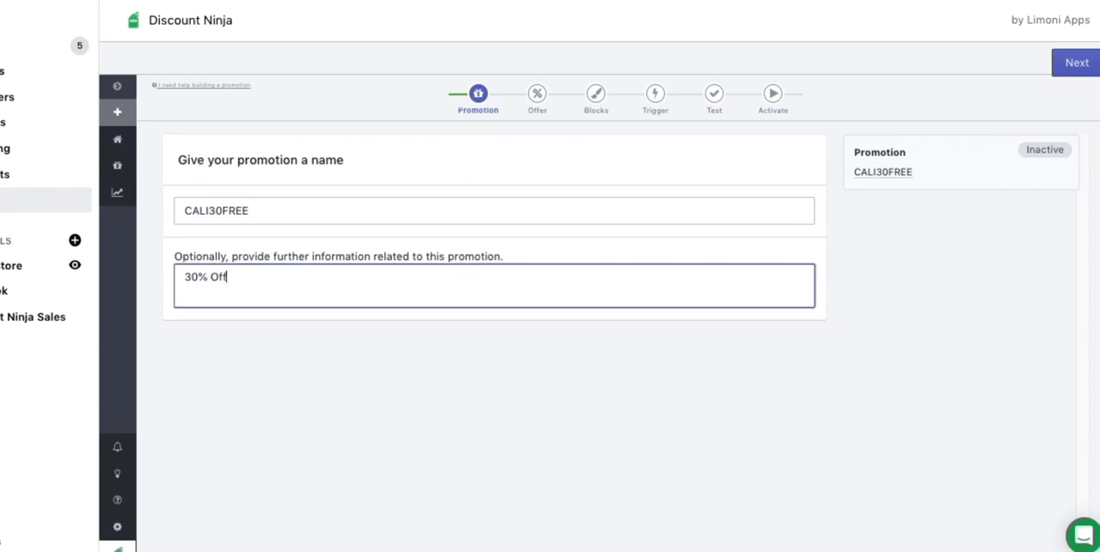
text( and Free Shipping)
click(553, 380)
click(334, 277)
click(441, 374)
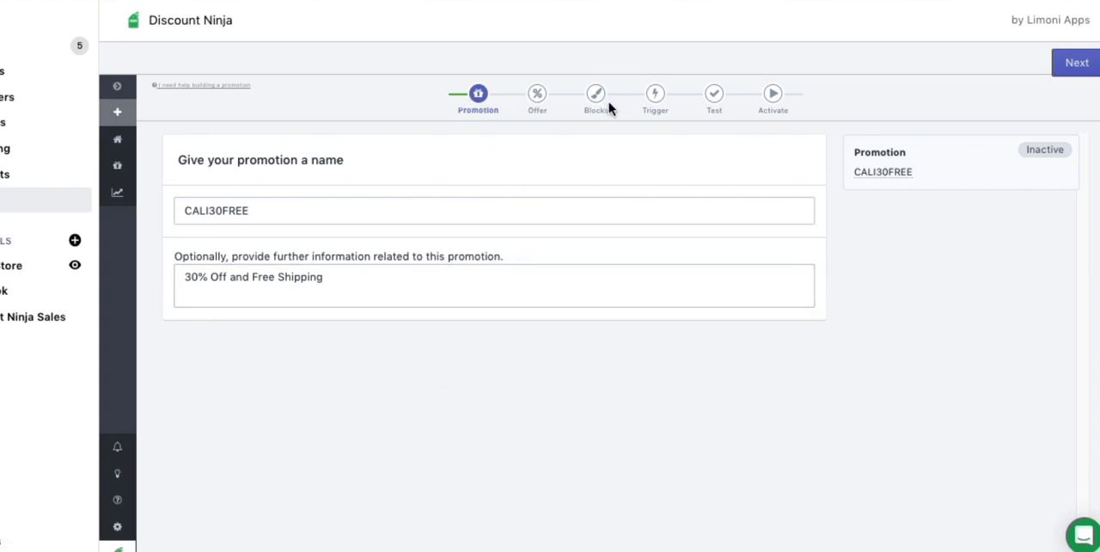
click(1074, 67)
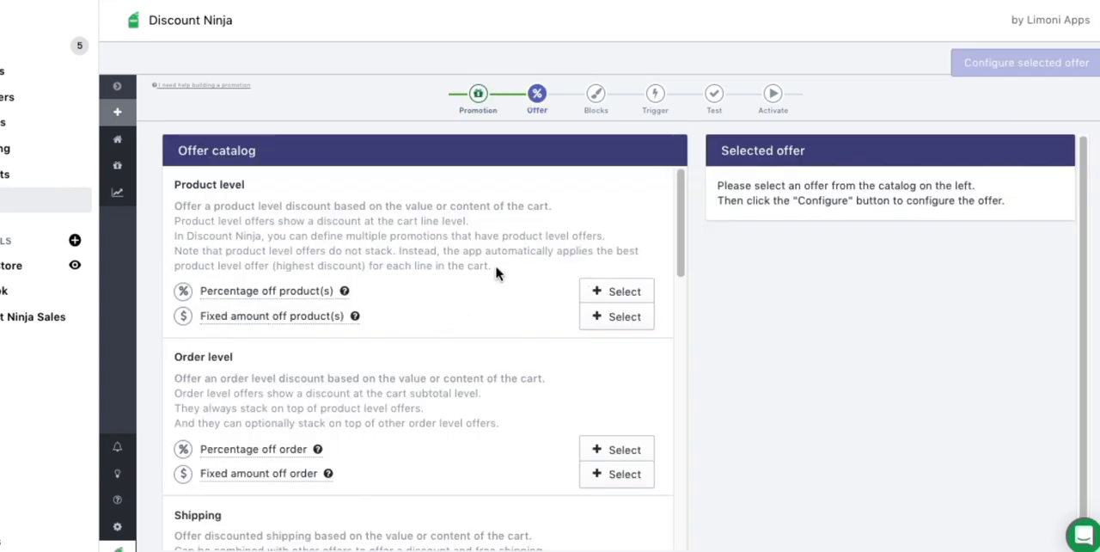
Examine the product-level offers and their stacking rule, and look through the other offer types in the catalog.
drag(678, 225, 678, 226)
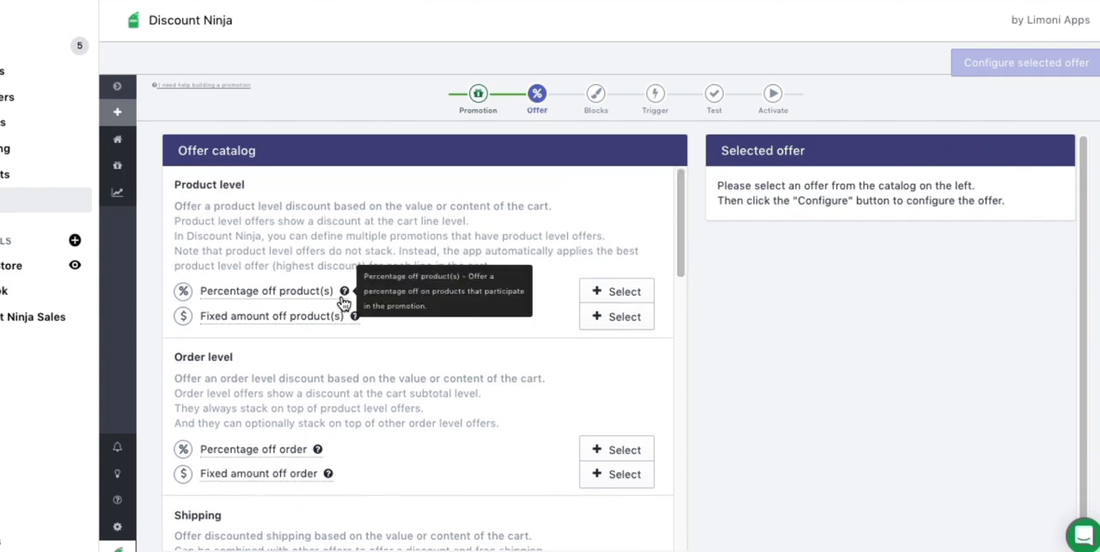
mouse_move(379, 327)
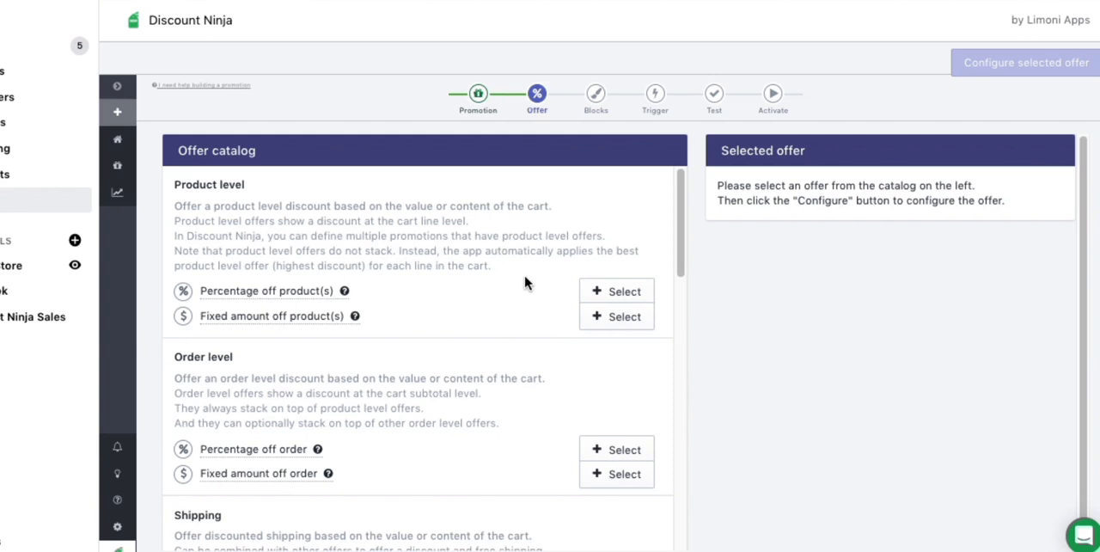
drag(390, 252, 268, 250)
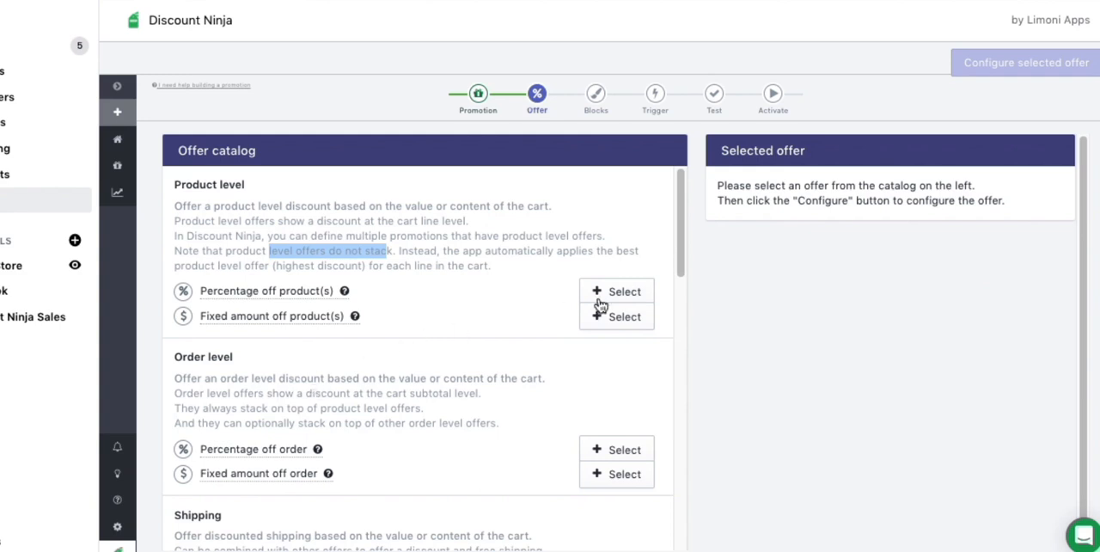
drag(683, 252, 676, 398)
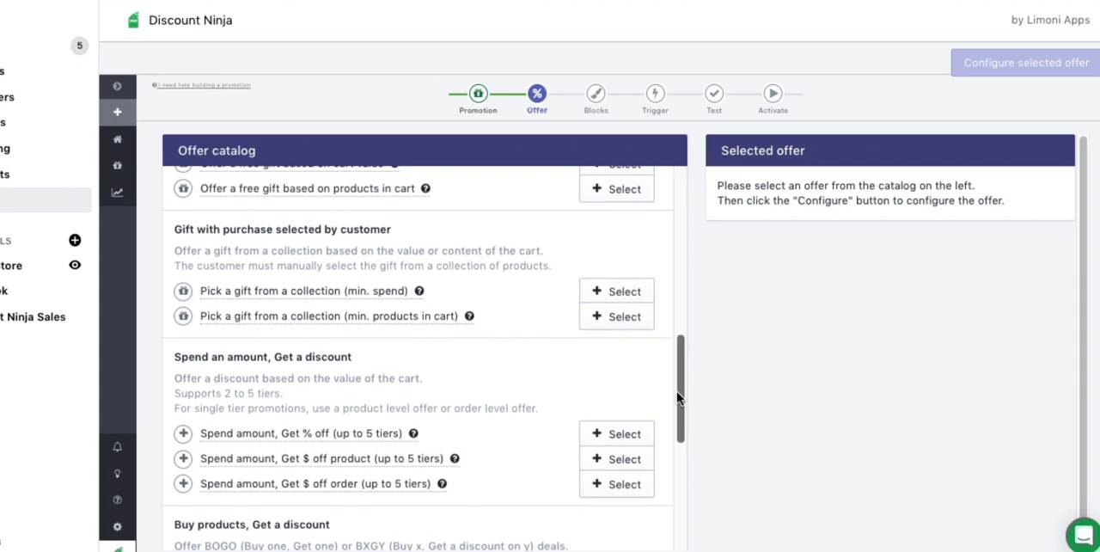
drag(678, 397, 678, 313)
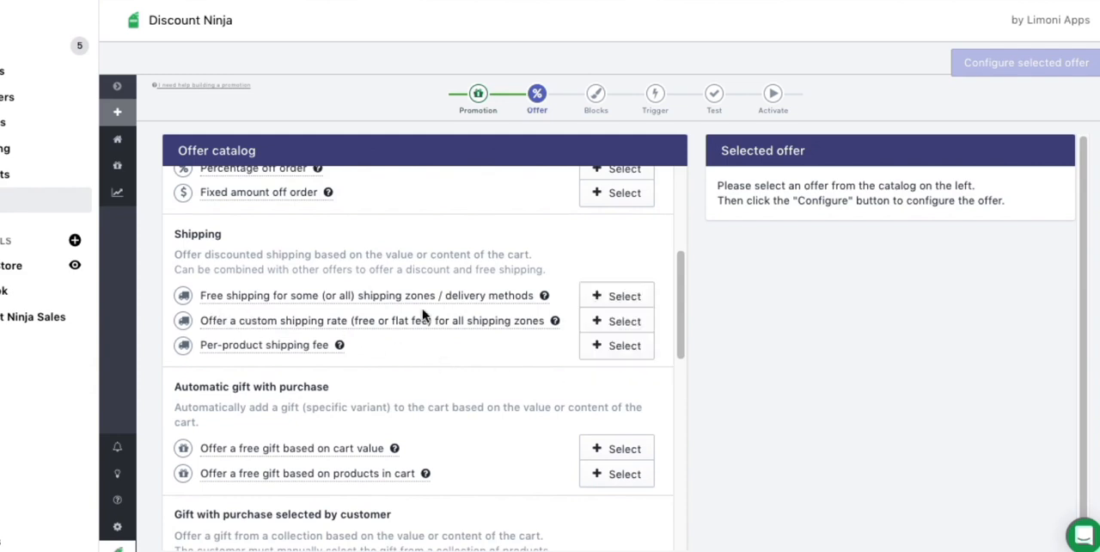
drag(682, 341, 680, 307)
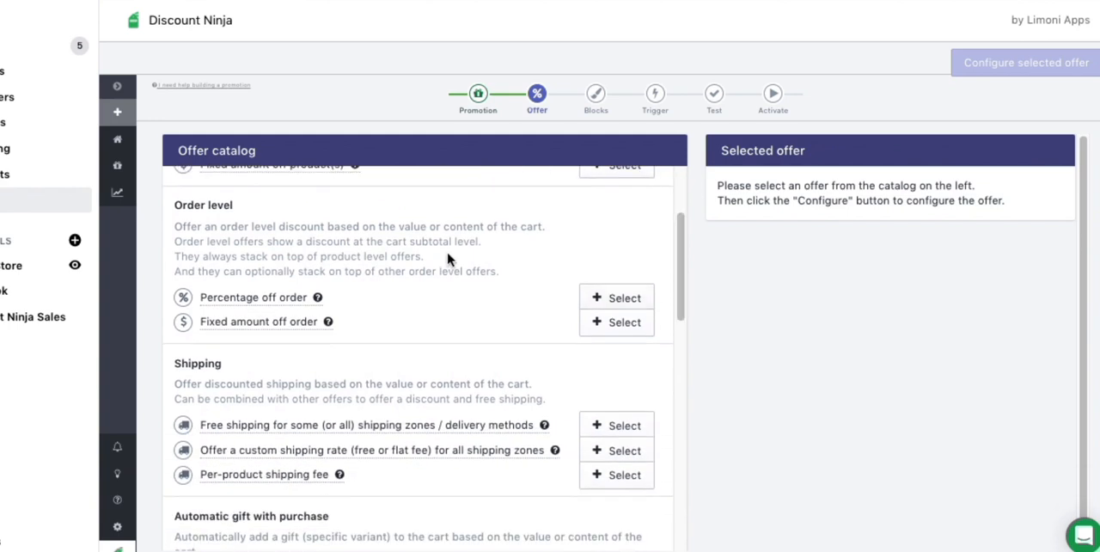
Read the order-level offer description, focusing on how these offers stack with product-level and other order-level offers.
mouse_move(311, 300)
drag(285, 256, 397, 255)
click(398, 254)
drag(470, 272, 378, 271)
click(487, 272)
drag(499, 274, 177, 268)
click(215, 260)
drag(491, 271, 302, 276)
click(286, 251)
Examine the gift, spend-amount and shipping offers, including the explanations of the free shipping and custom shipping rate options.
drag(683, 257, 682, 386)
mouse_move(338, 411)
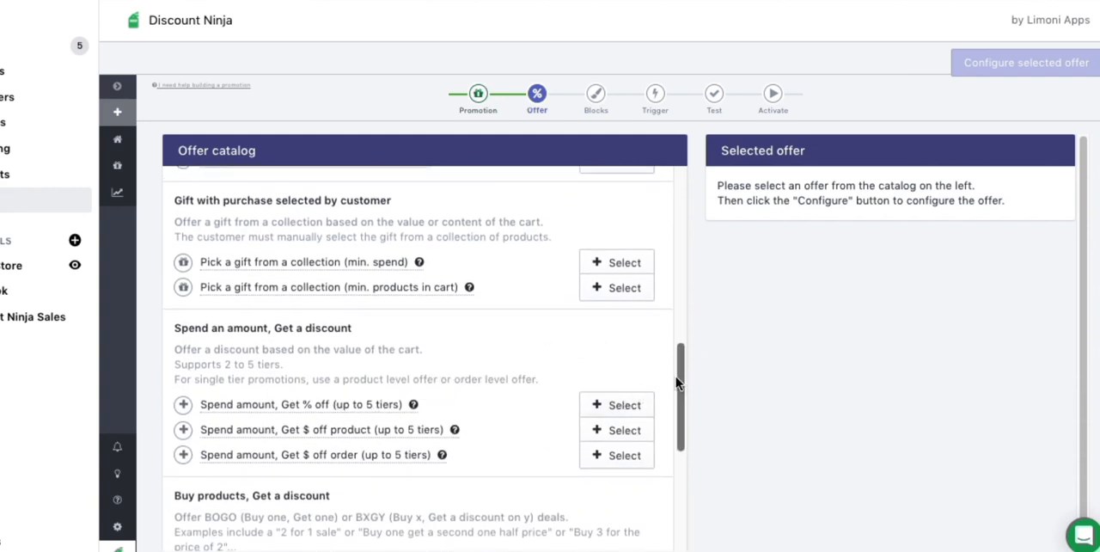
drag(681, 381, 674, 295)
mouse_move(222, 331)
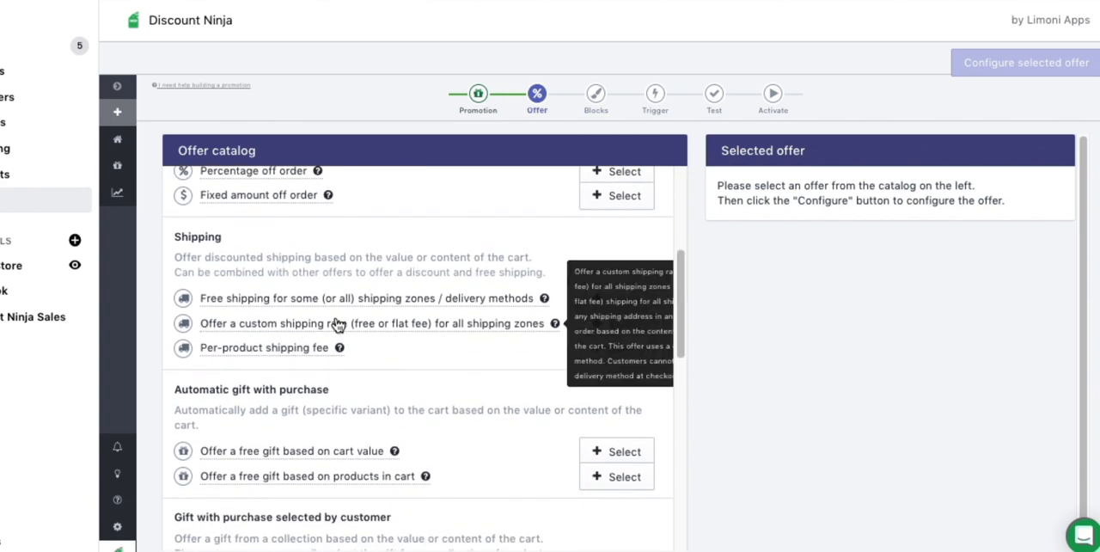
mouse_move(542, 308)
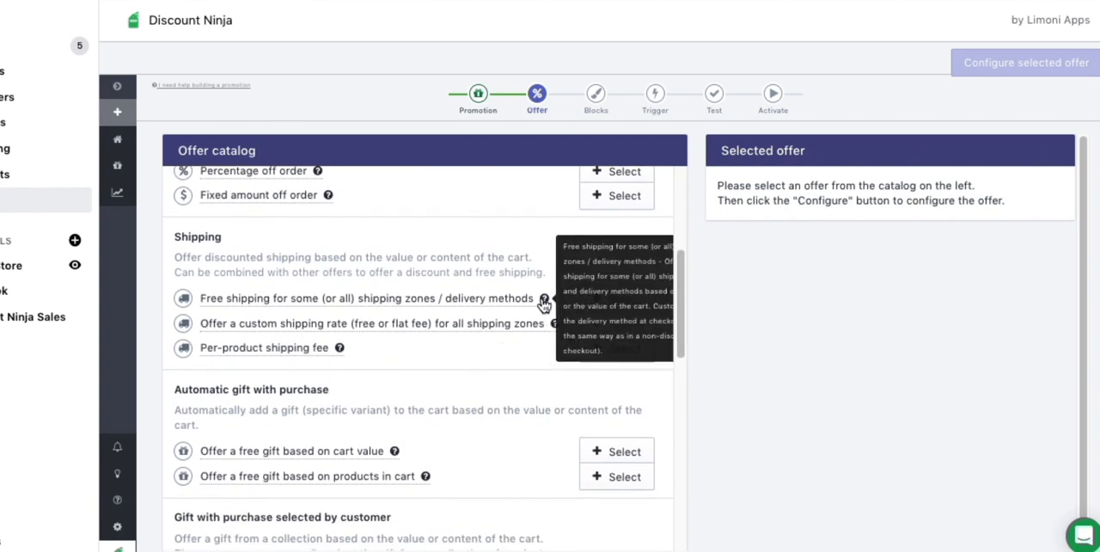
Try the custom shipping rate offer for all shipping zones, remove it, and select the Percentage off order offer instead.
click(612, 326)
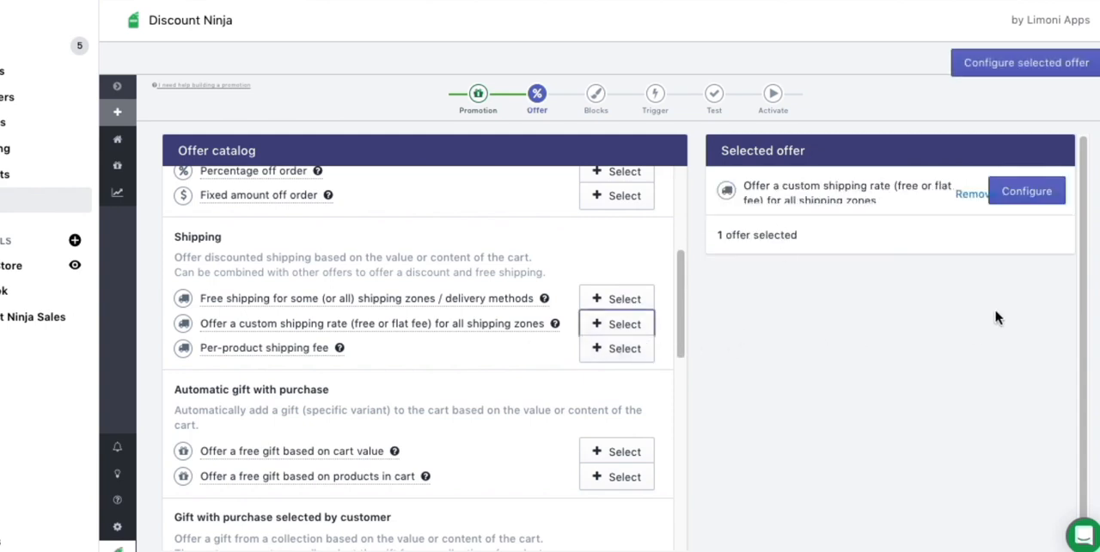
click(967, 194)
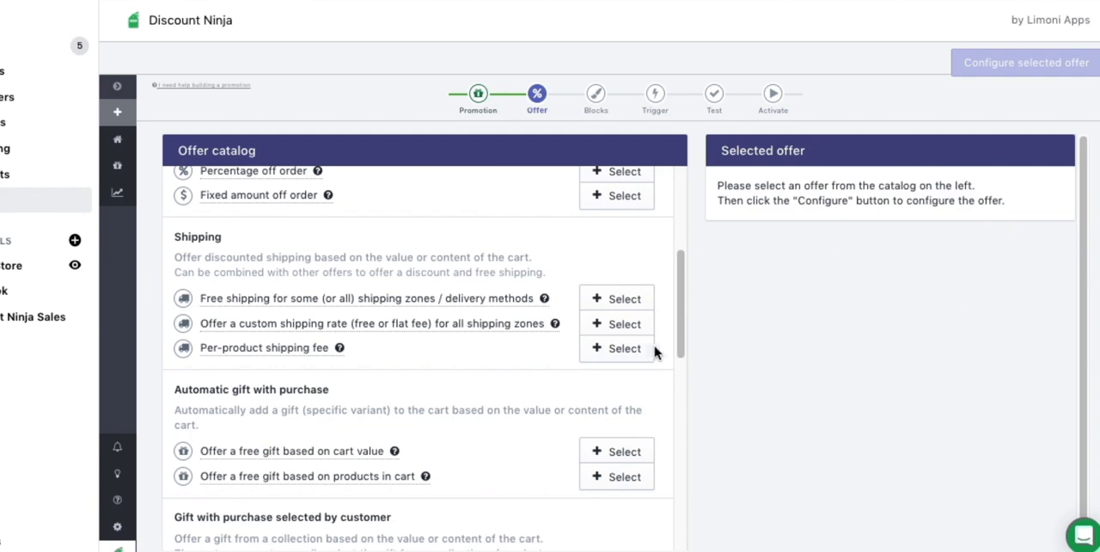
drag(676, 320, 676, 290)
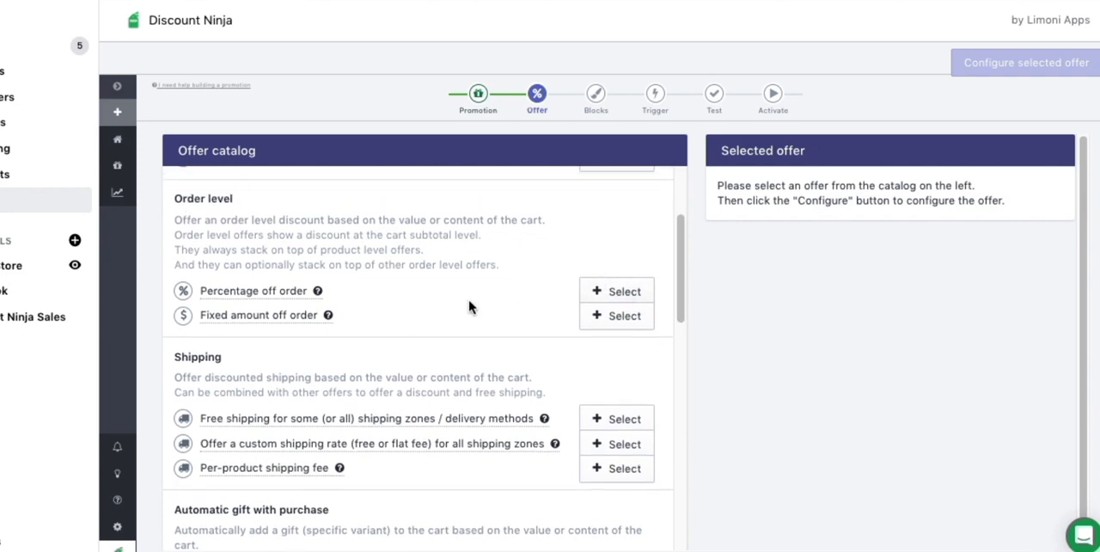
click(615, 290)
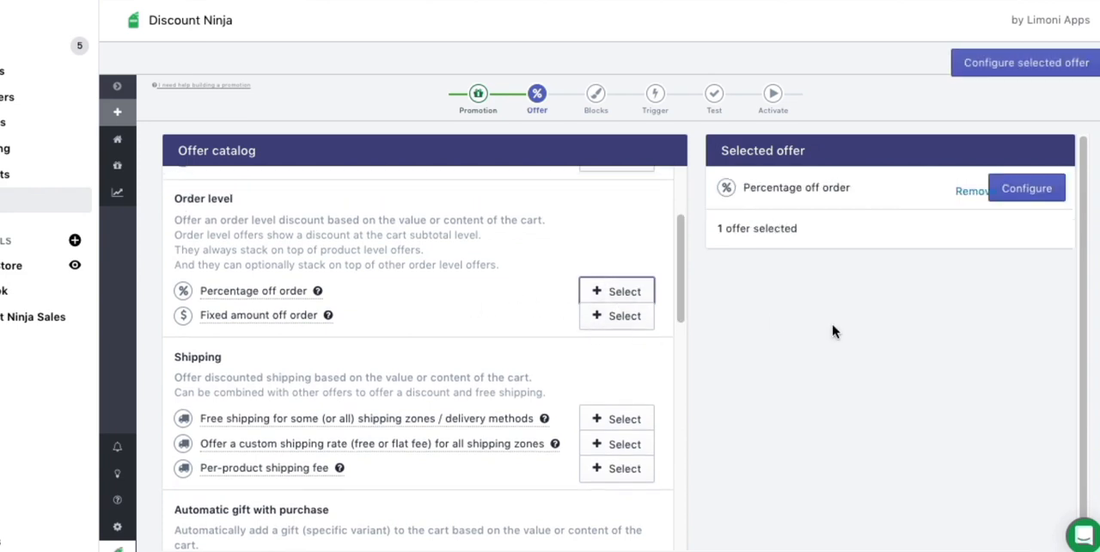
Configure the selected percentage offer with a discount value of 30%.
click(1018, 193)
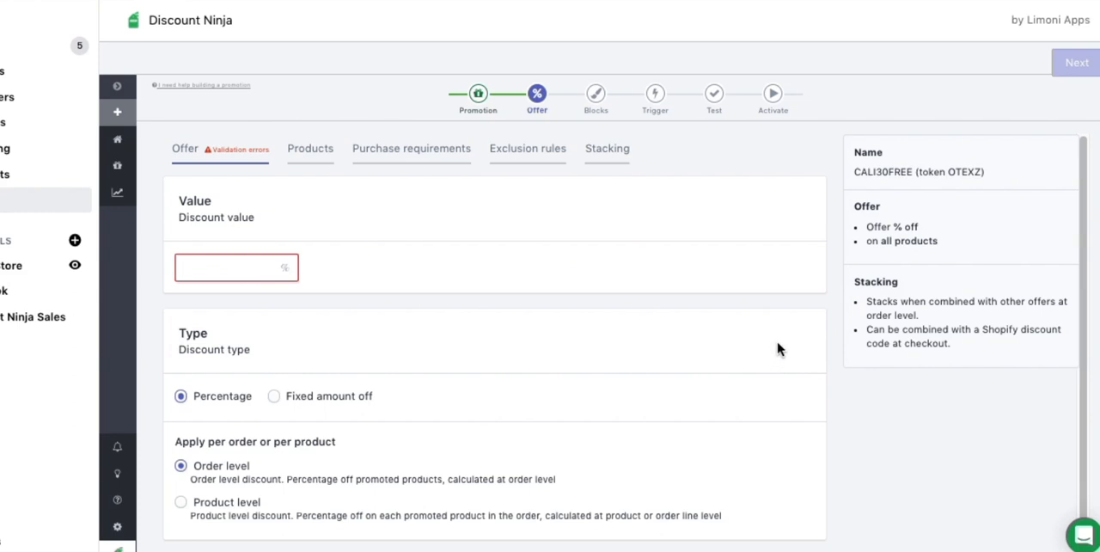
click(220, 272)
text(30)
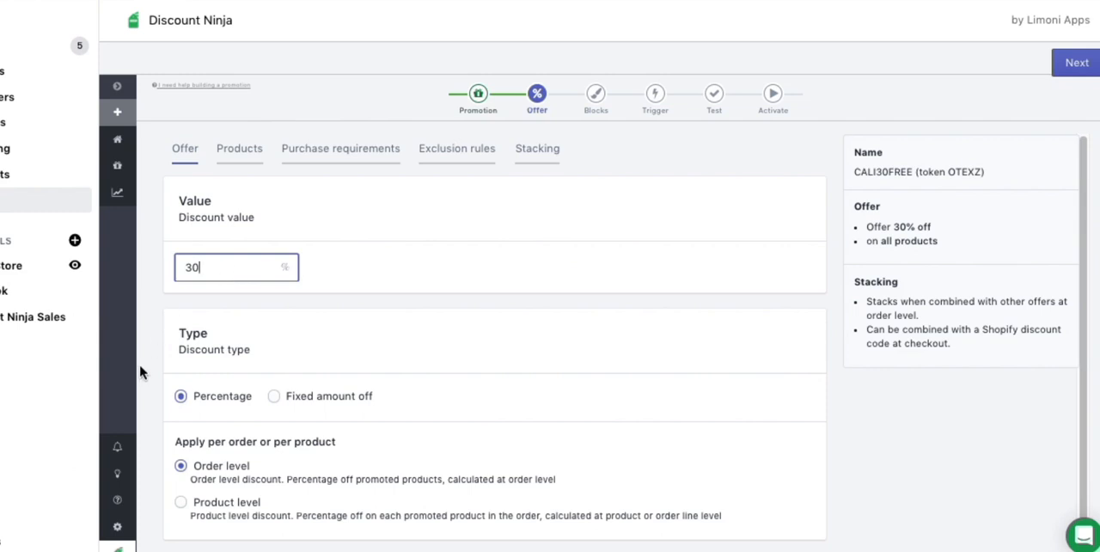
Read the order-level calculation and stacking notes, apply the discount at product level instead, and continue to the building blocks.
scroll(303, 402, down, 1)
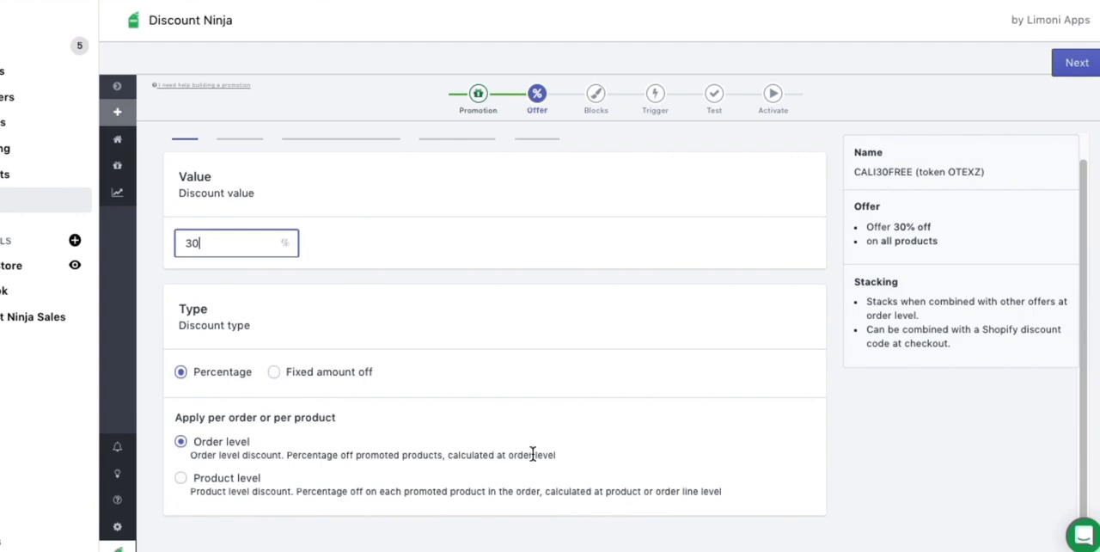
drag(553, 453, 288, 460)
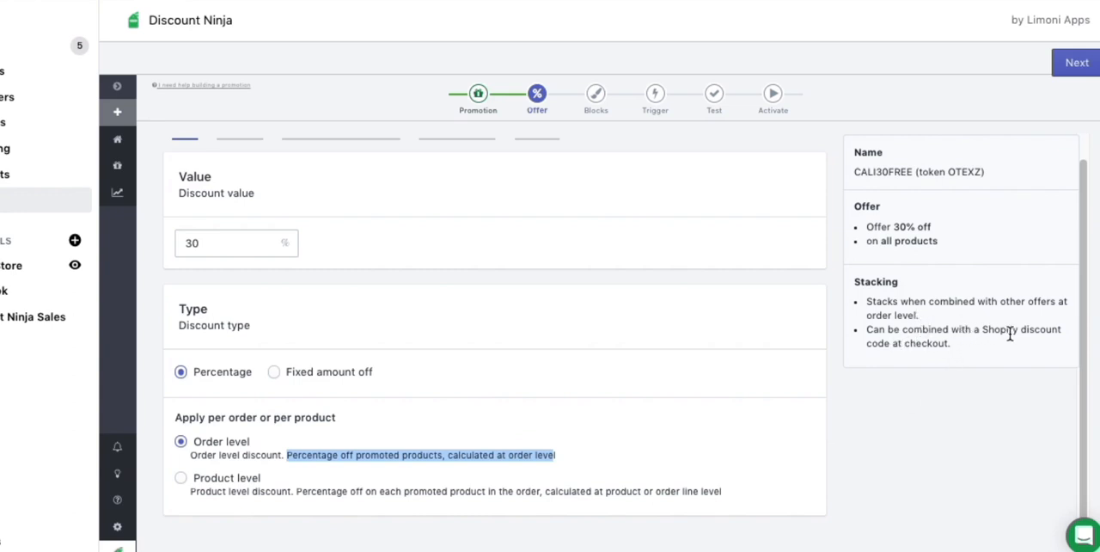
drag(962, 348, 866, 330)
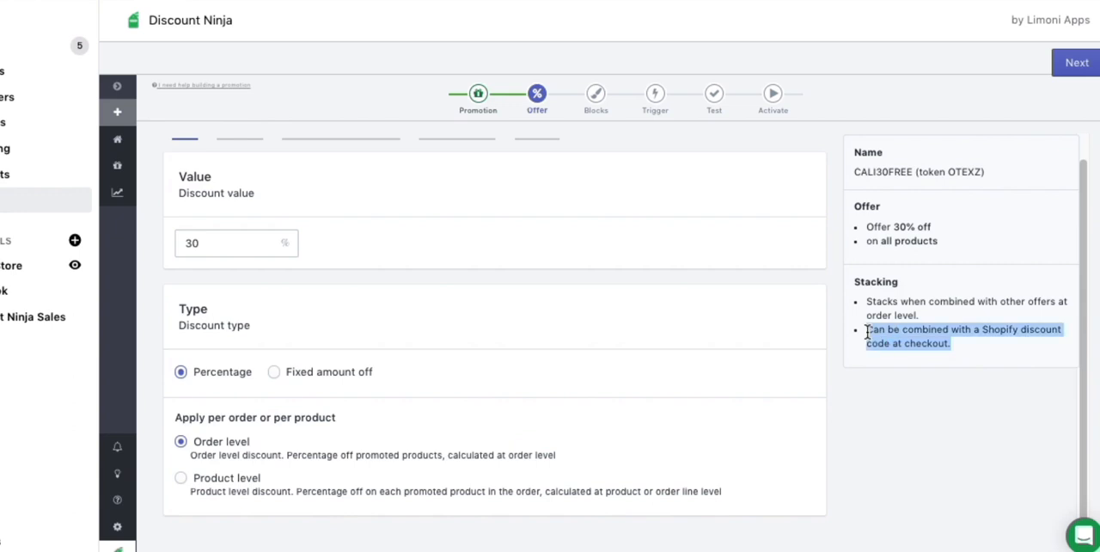
click(885, 396)
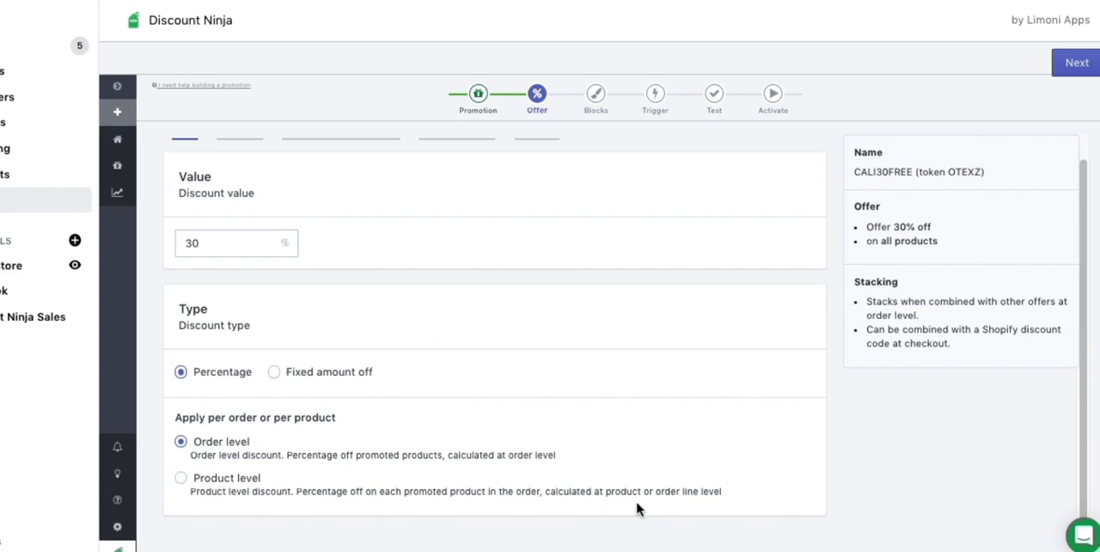
click(180, 477)
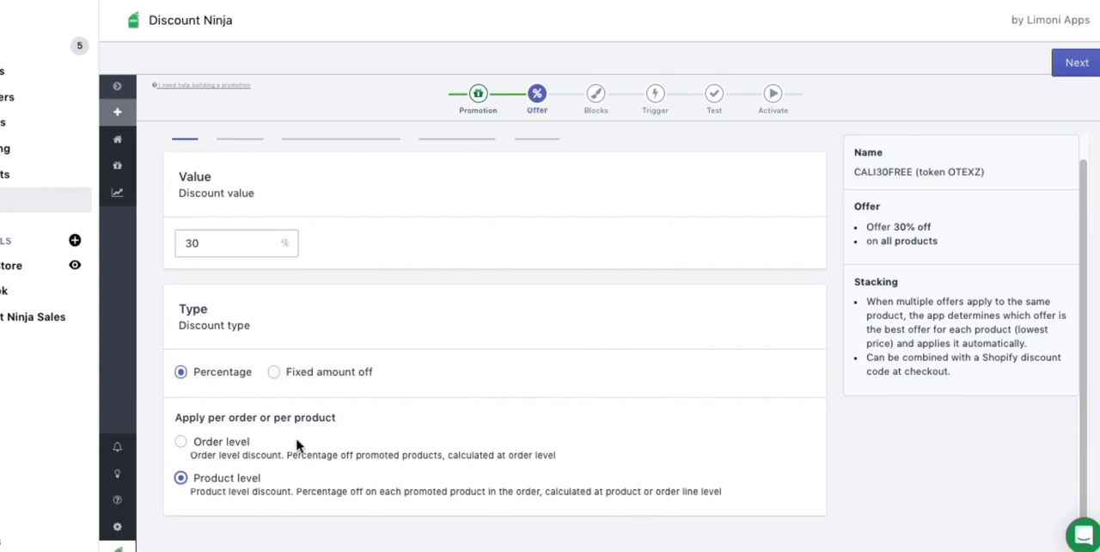
click(1065, 69)
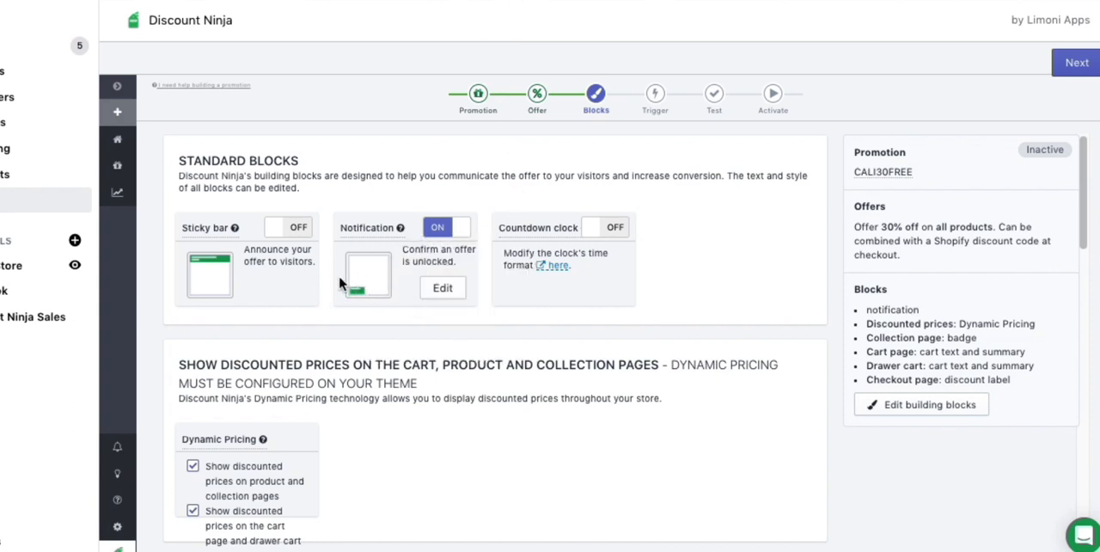
Turn off the Notification block and check the Dynamic Pricing options for showing discounted prices.
click(460, 225)
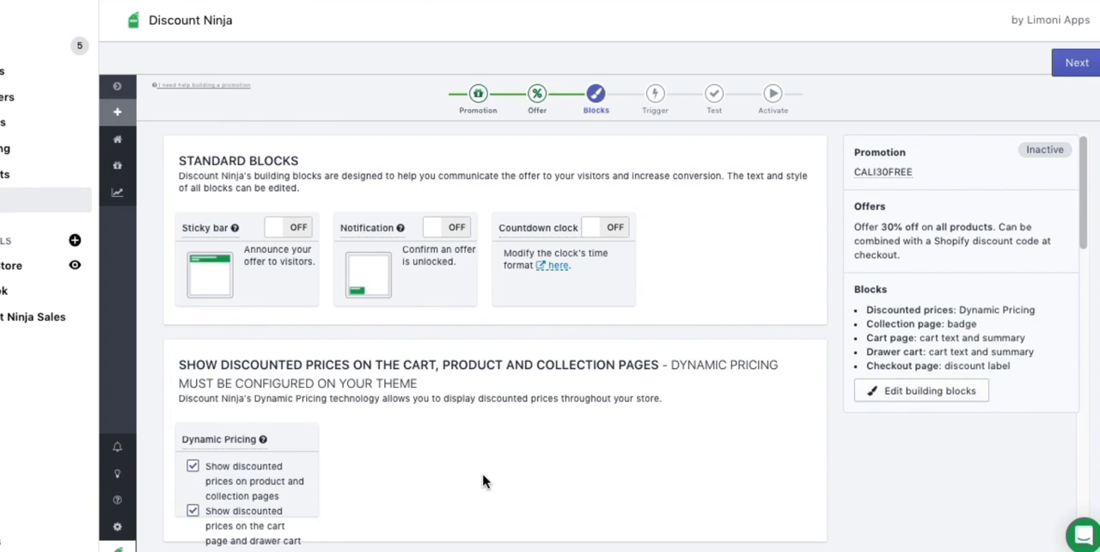
scroll(482, 482, down, 3)
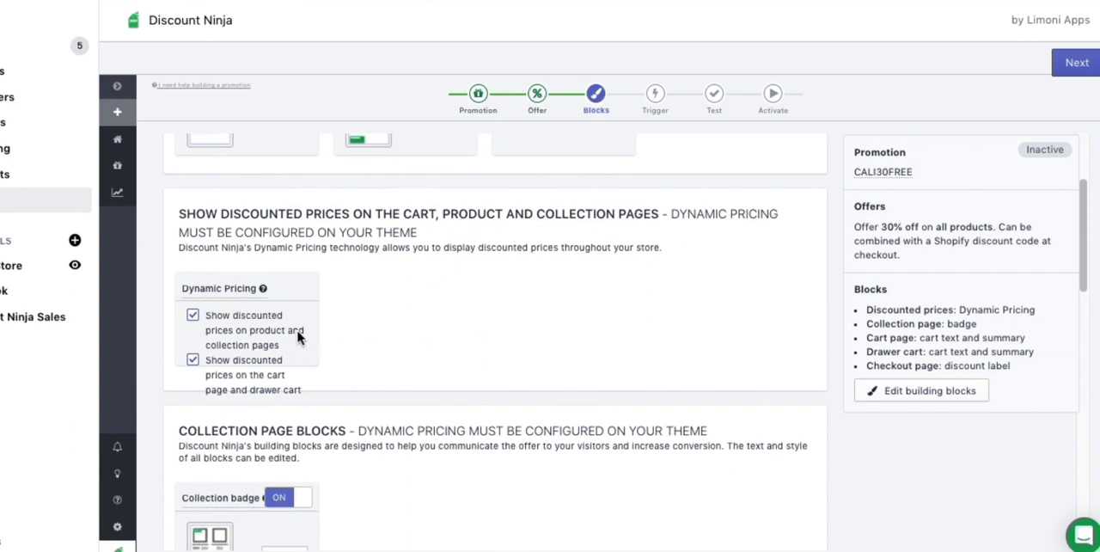
mouse_move(244, 288)
scroll(432, 353, down, 3)
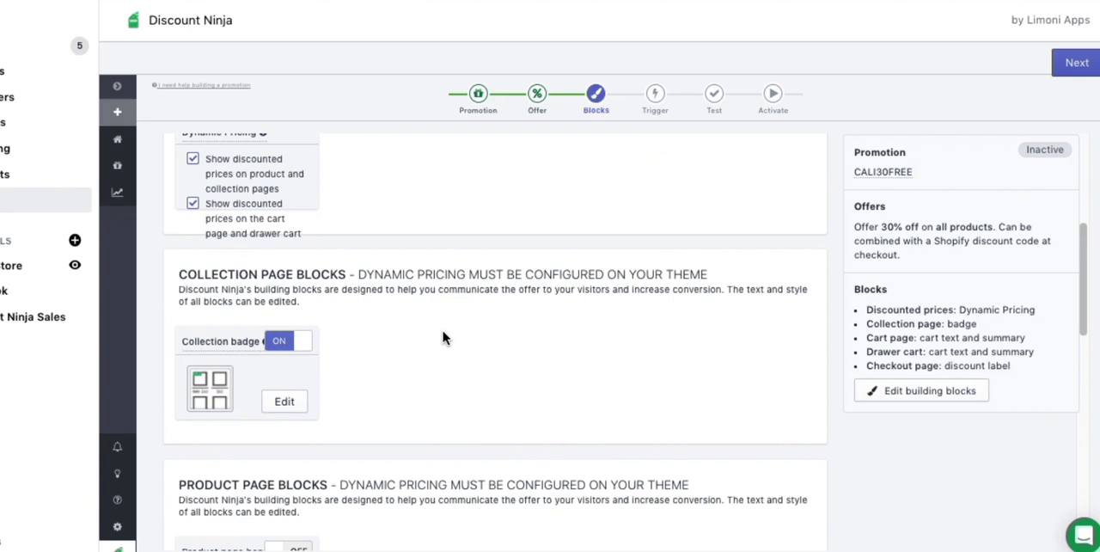
key(super+Tab)
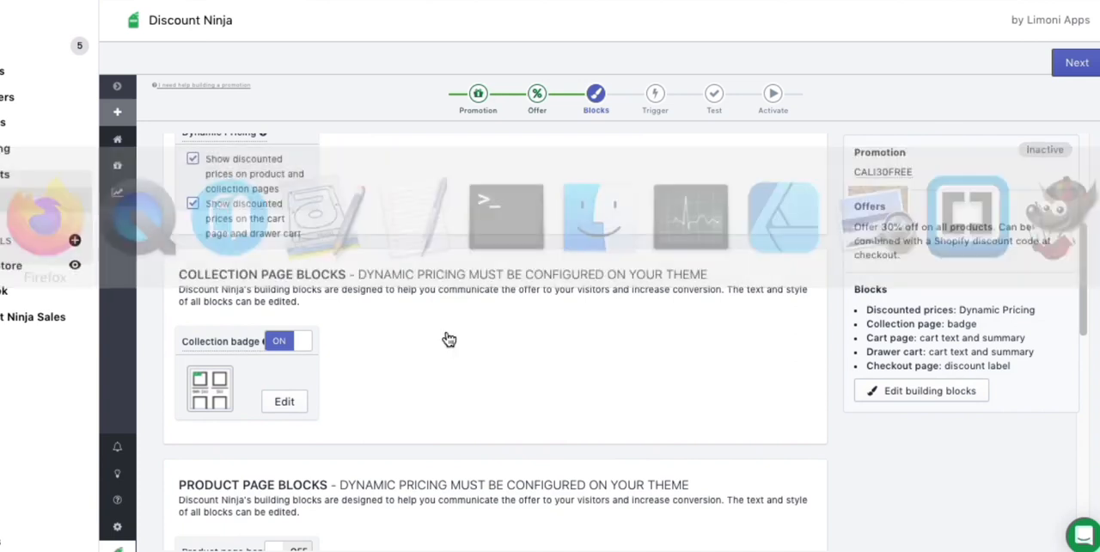
drag(826, 289, 960, 322)
click(965, 302)
key(super+Tab)
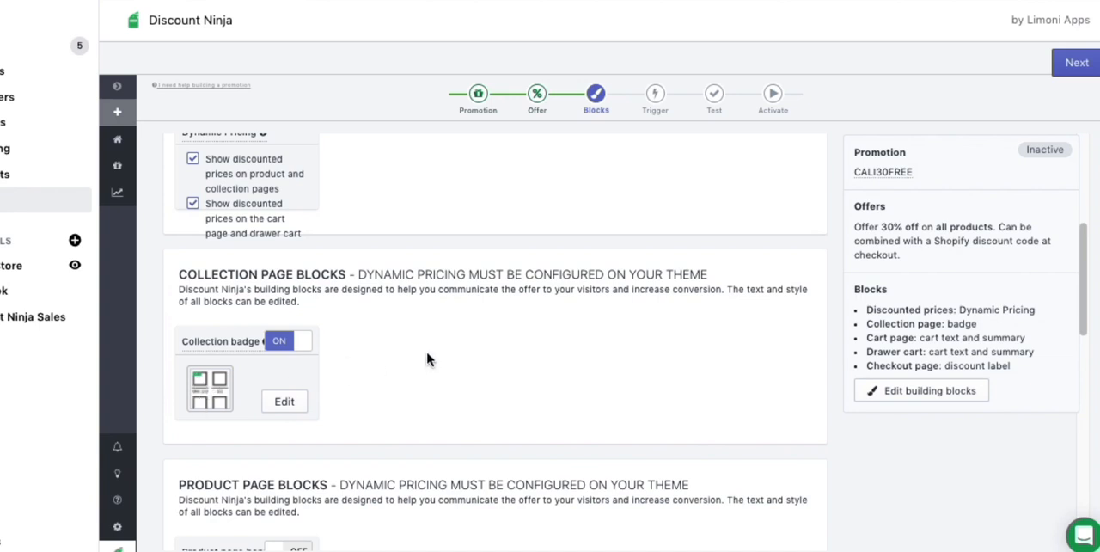
Turn off the Collection badge block for the collection page.
scroll(427, 359, down, 2)
click(293, 287)
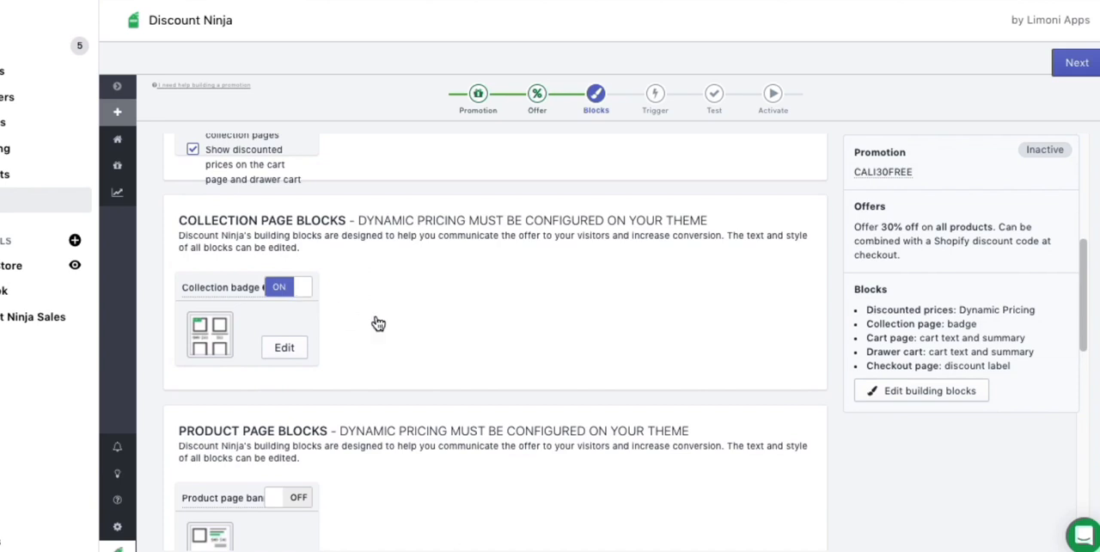
scroll(504, 327, down, 5)
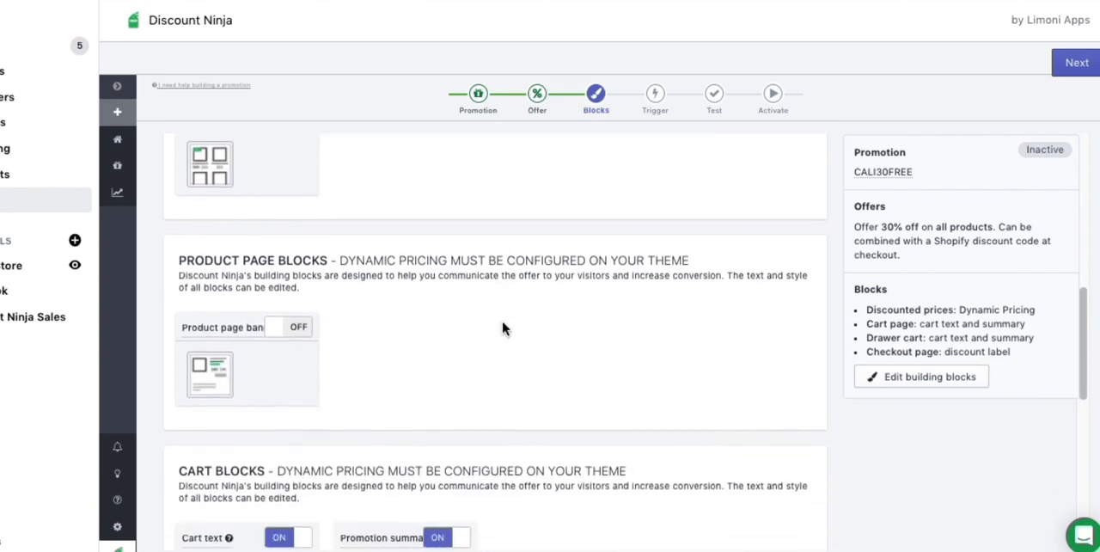
Review the cart, drawer cart and checkout page blocks, and continue to the trigger settings.
scroll(513, 284, down, 3)
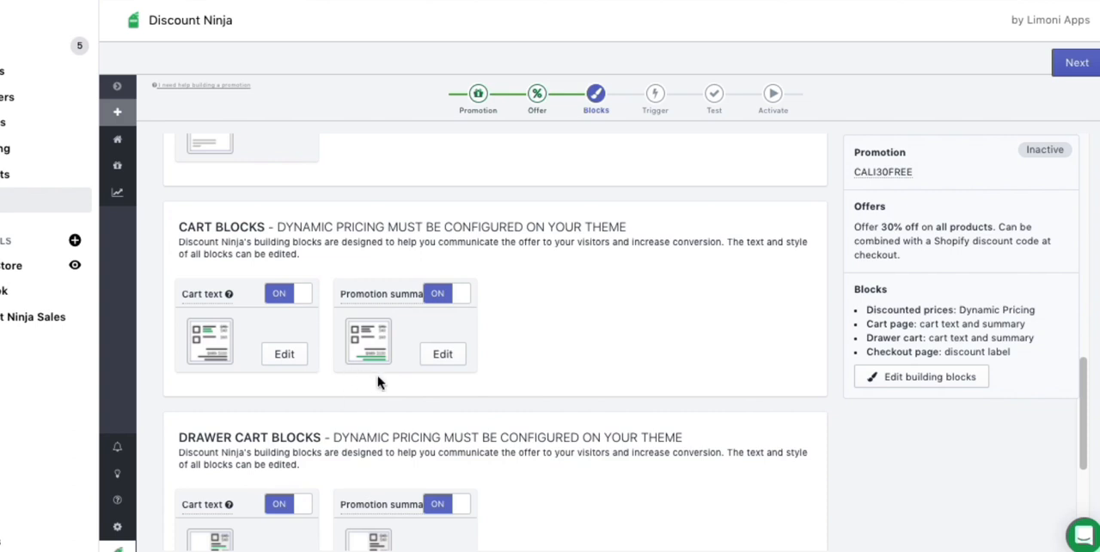
scroll(600, 357, down, 3)
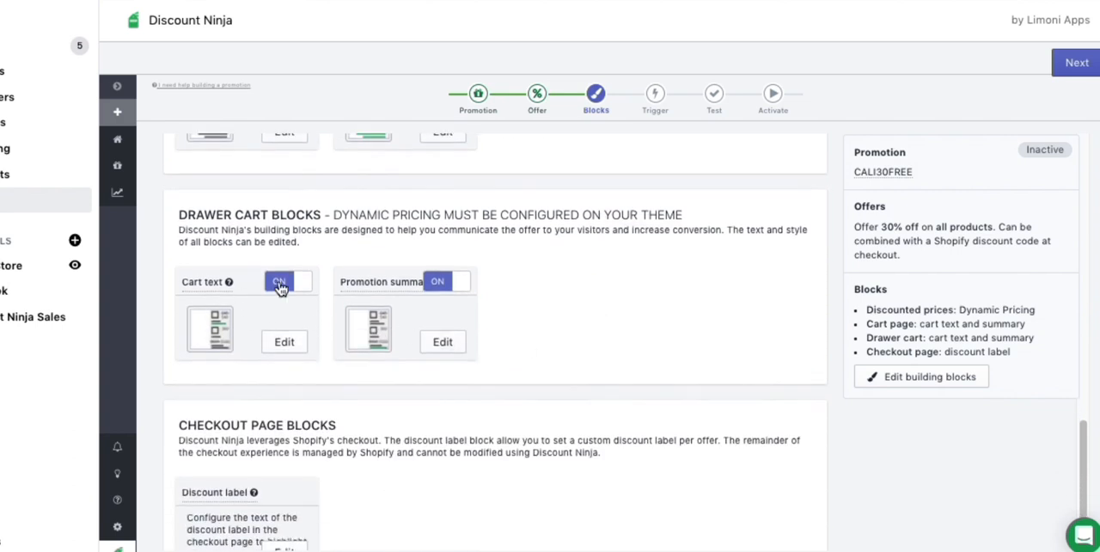
mouse_move(421, 284)
scroll(589, 329, down, 1)
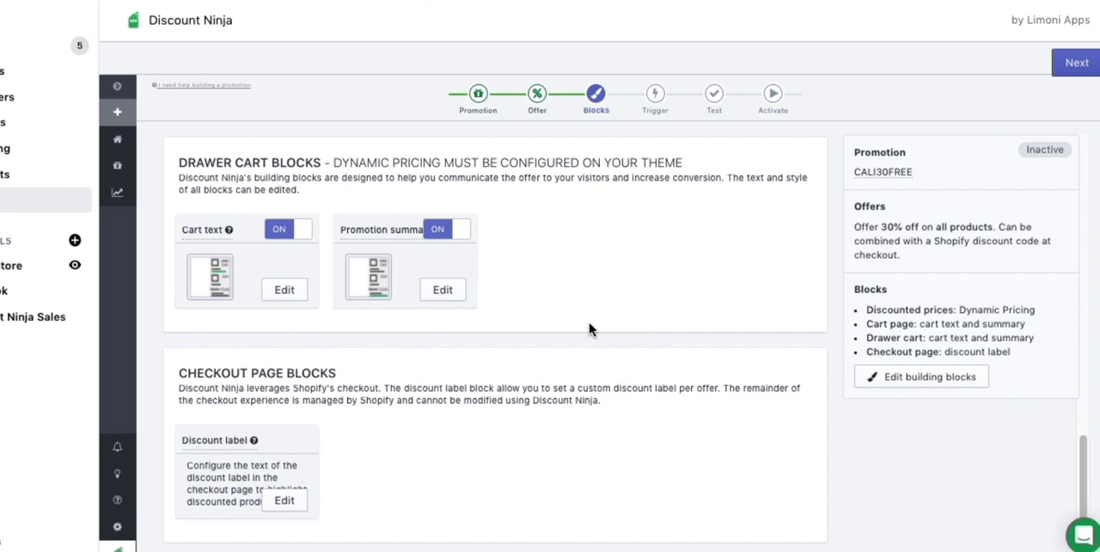
scroll(589, 329, up, 10)
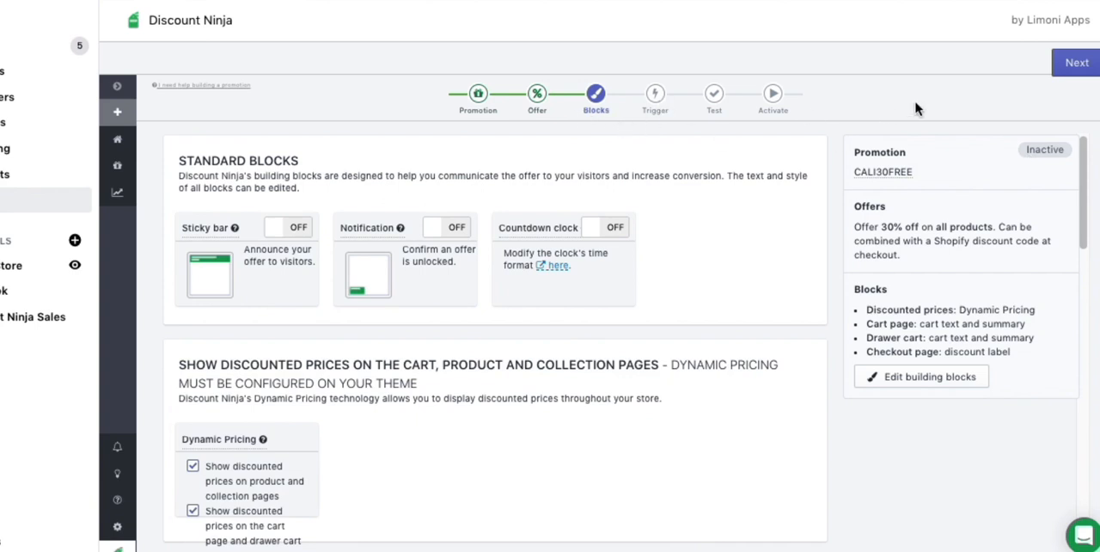
click(1066, 74)
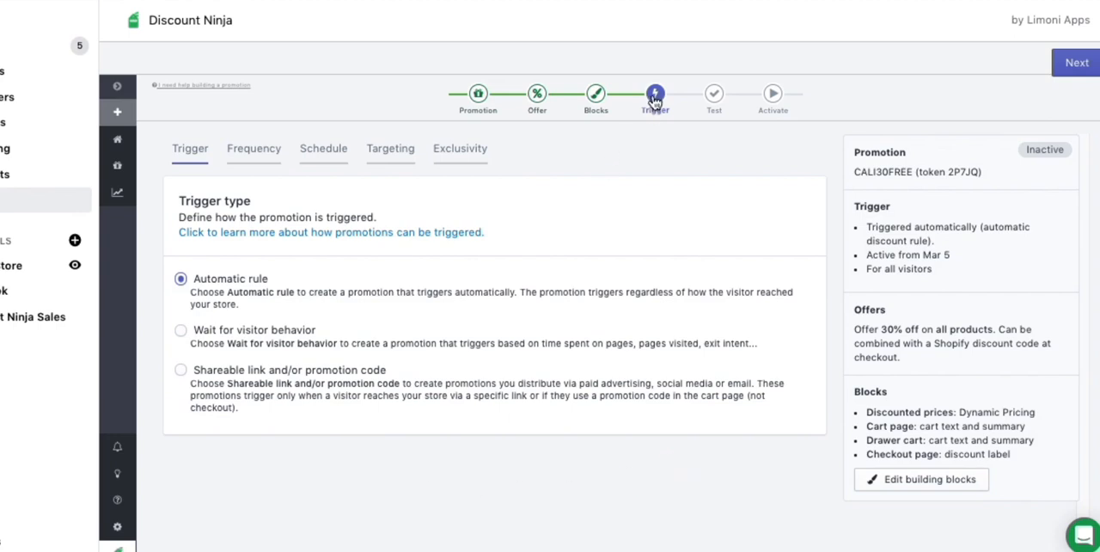
Examine the frequency, schedule and targeting settings of the automatic trigger.
click(239, 161)
click(341, 159)
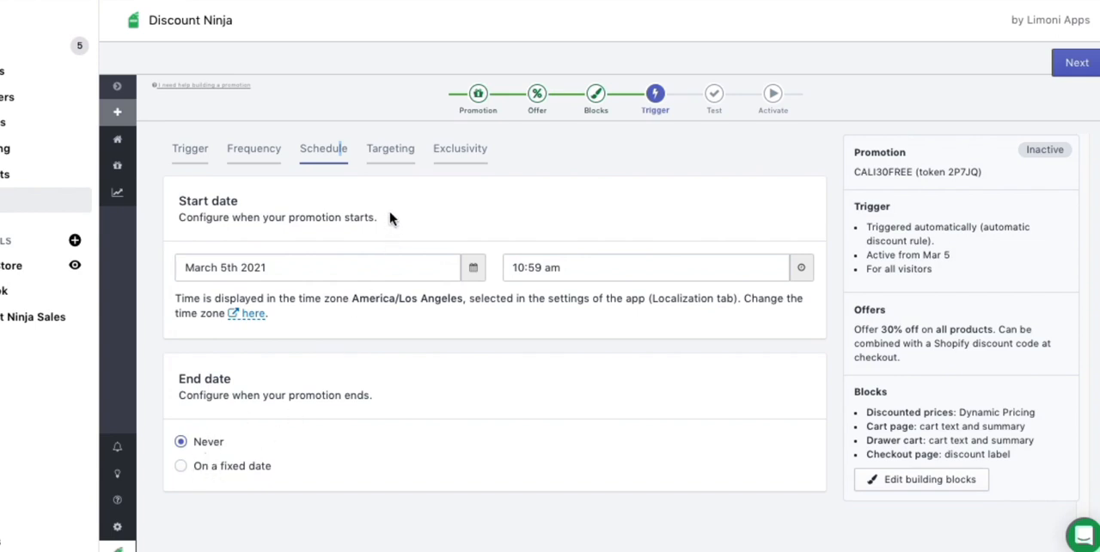
click(395, 157)
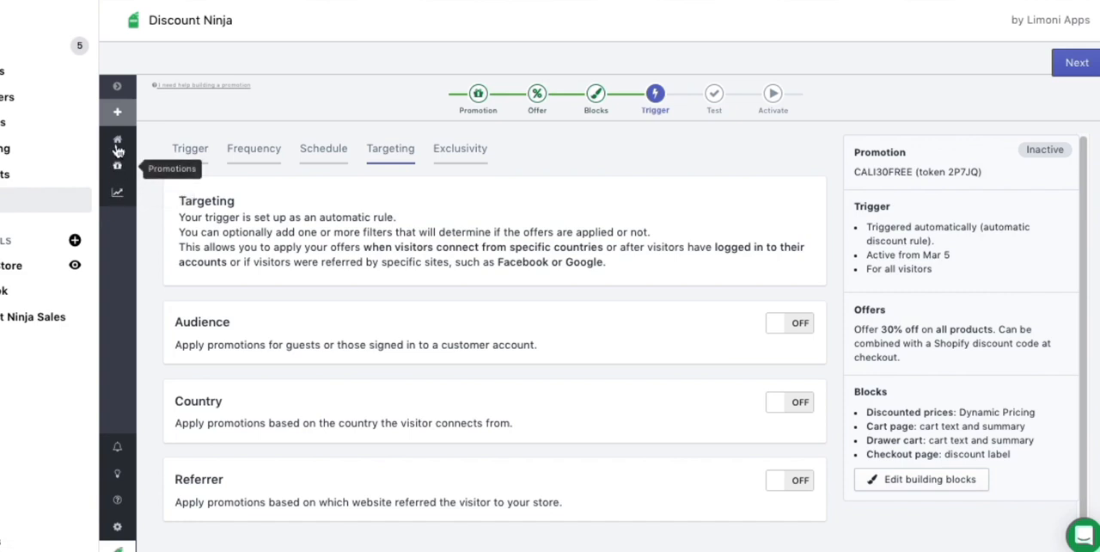
click(116, 87)
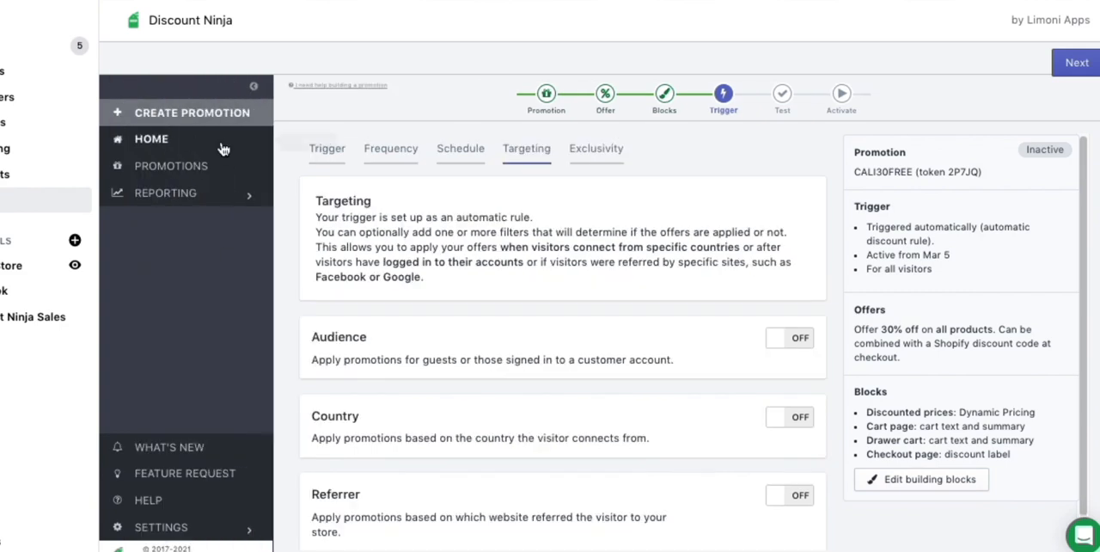
click(253, 86)
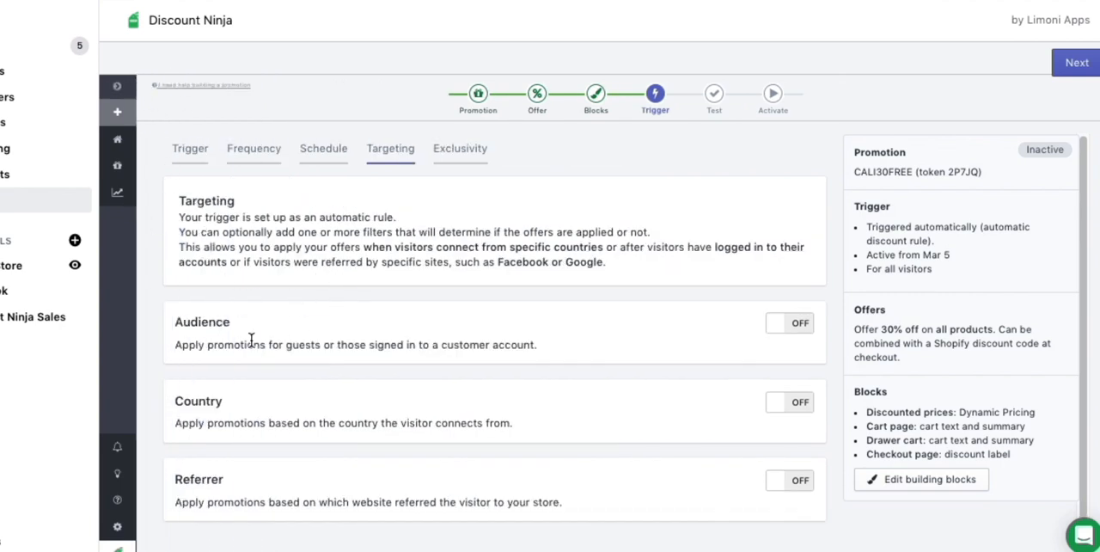
Try the Wait for visitor behavior trigger type and look at its visitor behavior criteria.
click(191, 155)
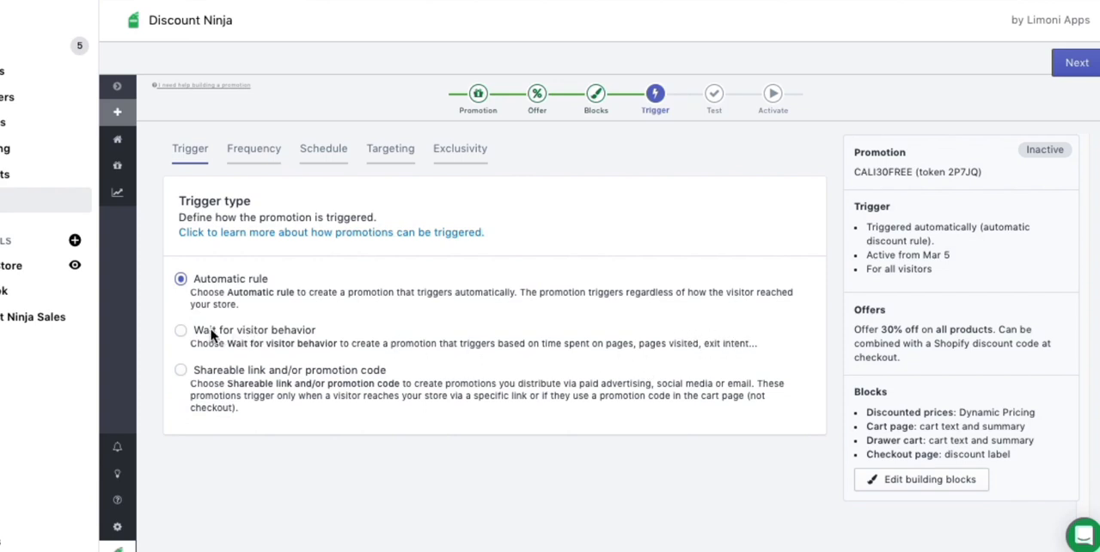
click(181, 330)
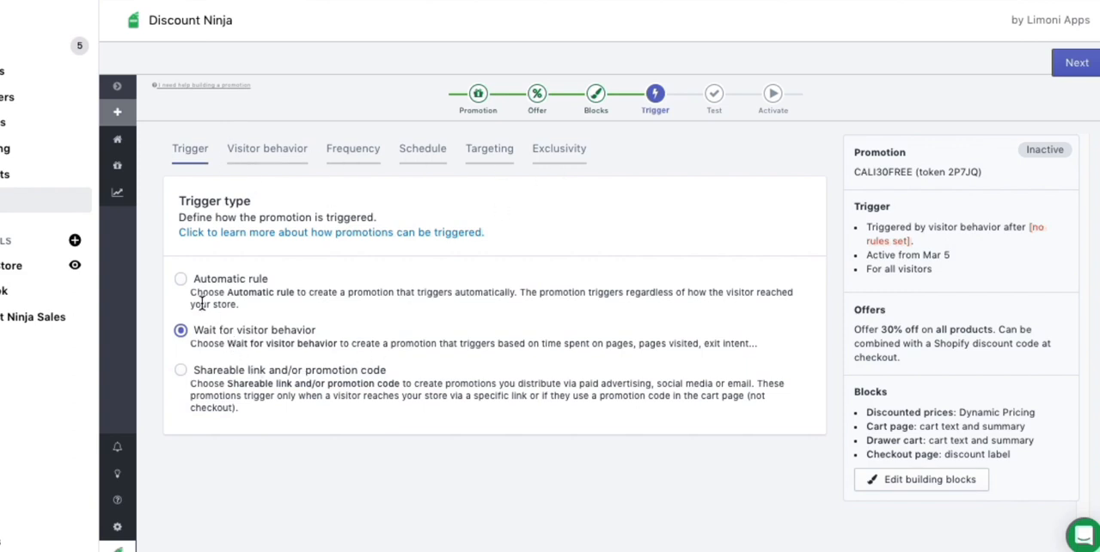
click(181, 280)
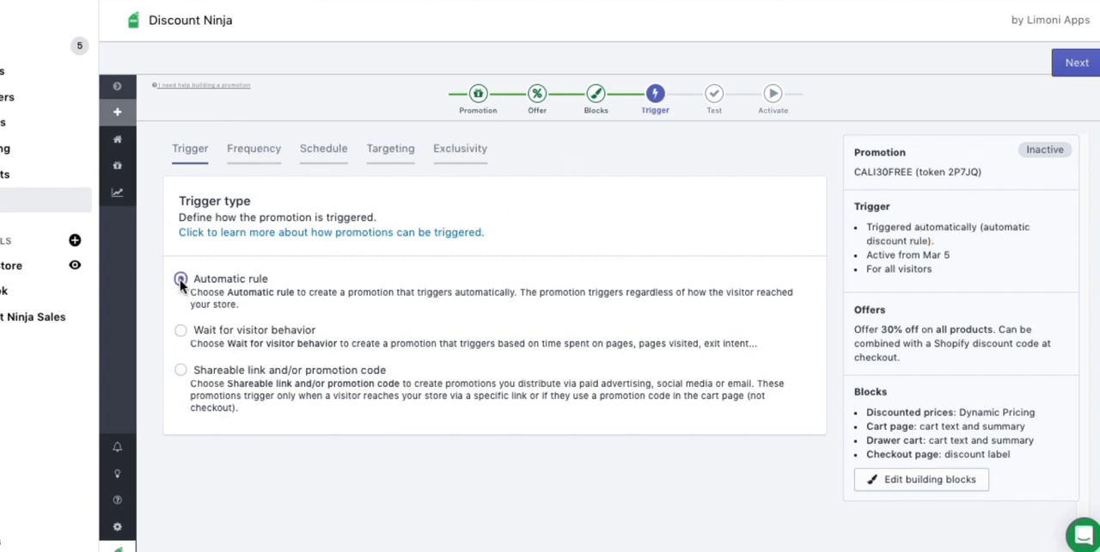
click(181, 331)
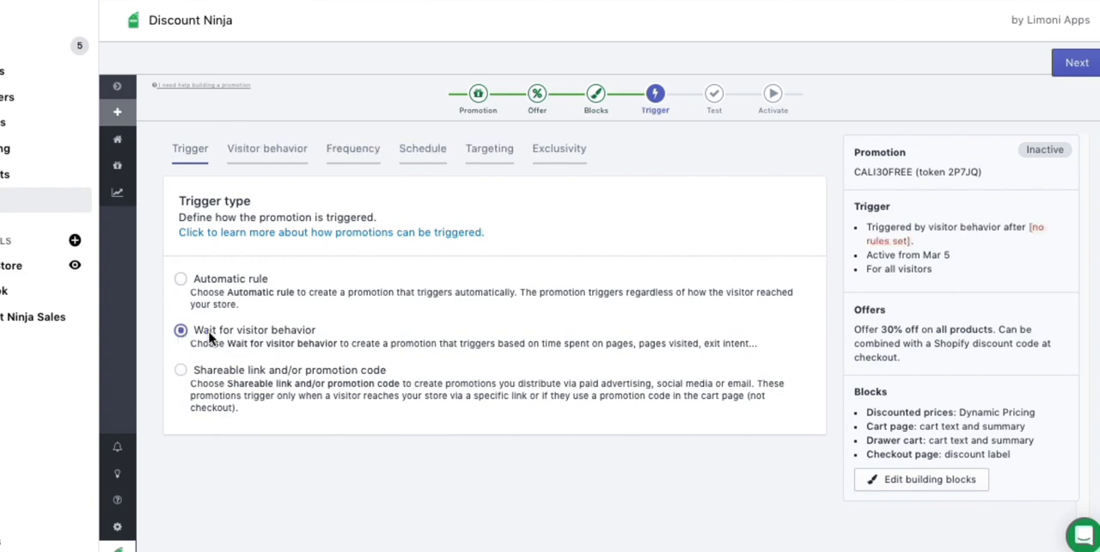
click(265, 149)
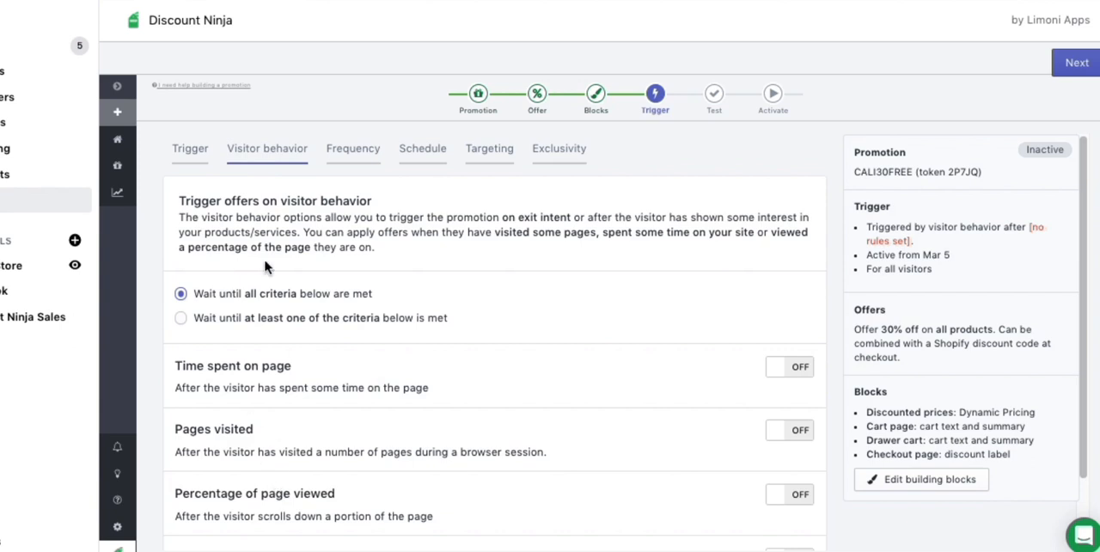
click(191, 151)
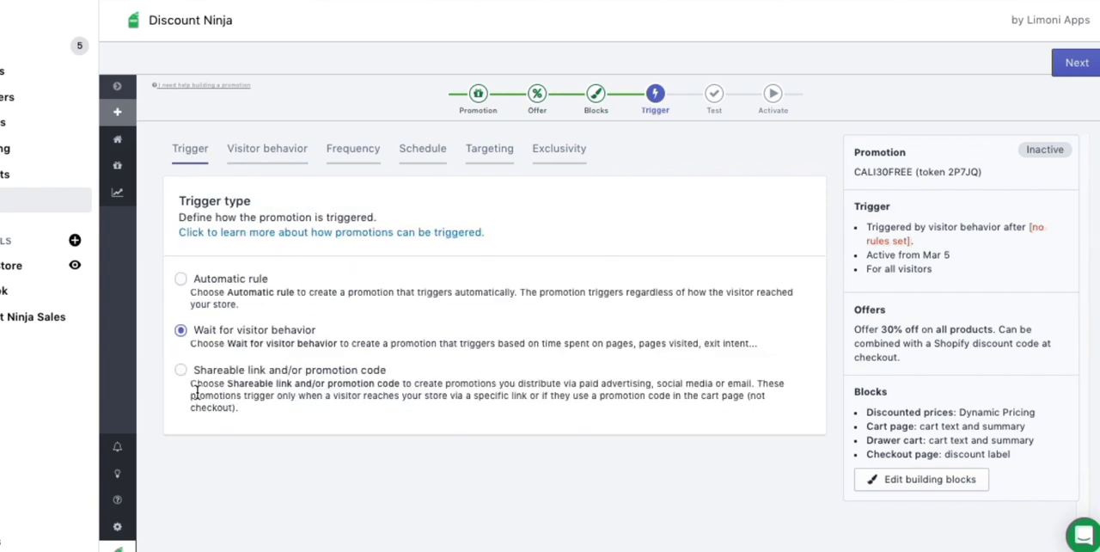
Set the trigger type to Shareable link and/or promotion code, and check the trigger's token in the promotion summary.
click(178, 370)
drag(359, 371, 242, 373)
click(241, 373)
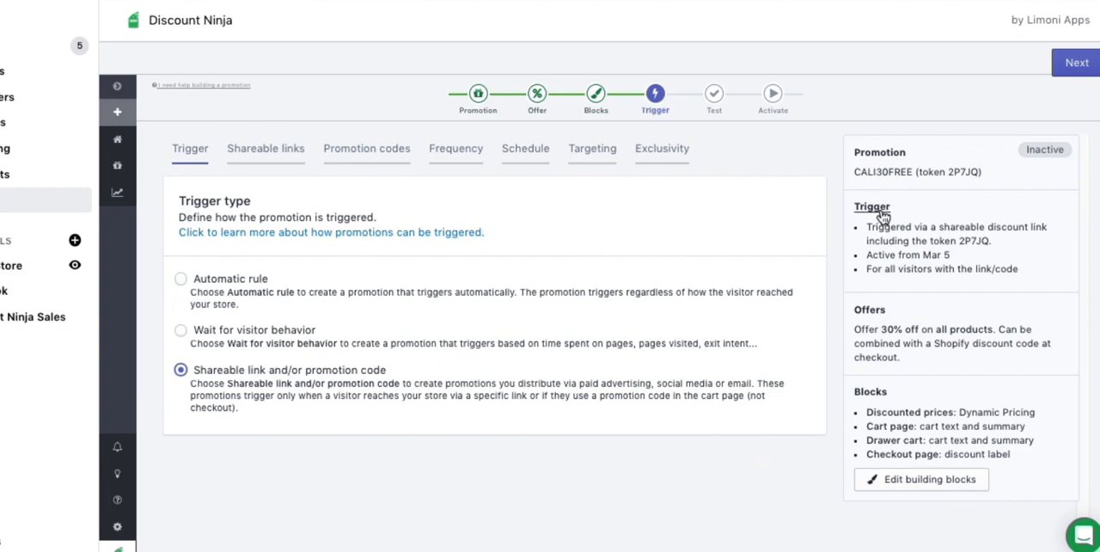
drag(911, 171, 850, 173)
click(701, 486)
Copy the trigger's default shareable link, and examine the landing page, UTM and comment options for an additional link without saving one.
click(270, 155)
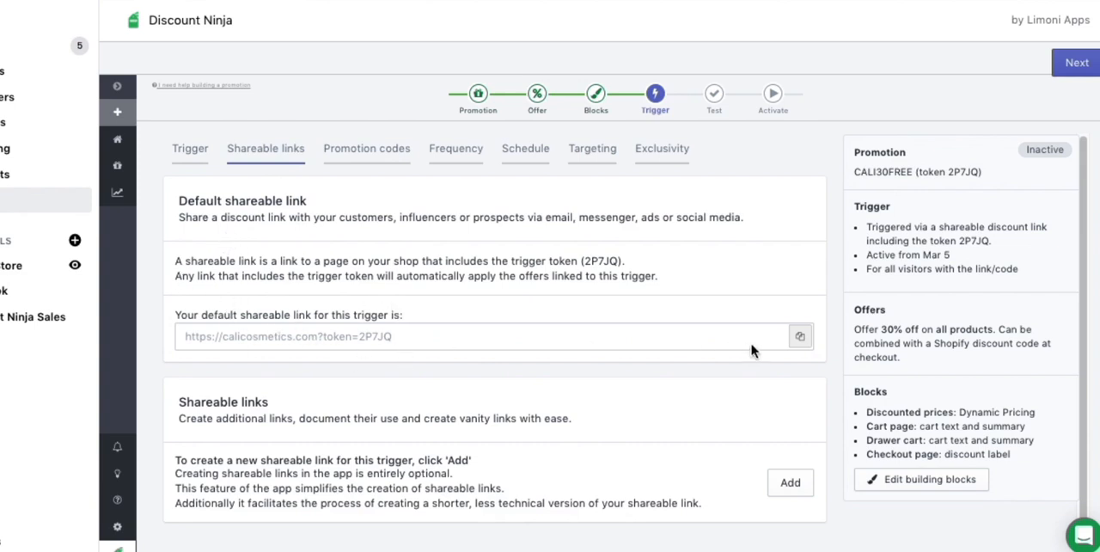
click(801, 337)
click(791, 483)
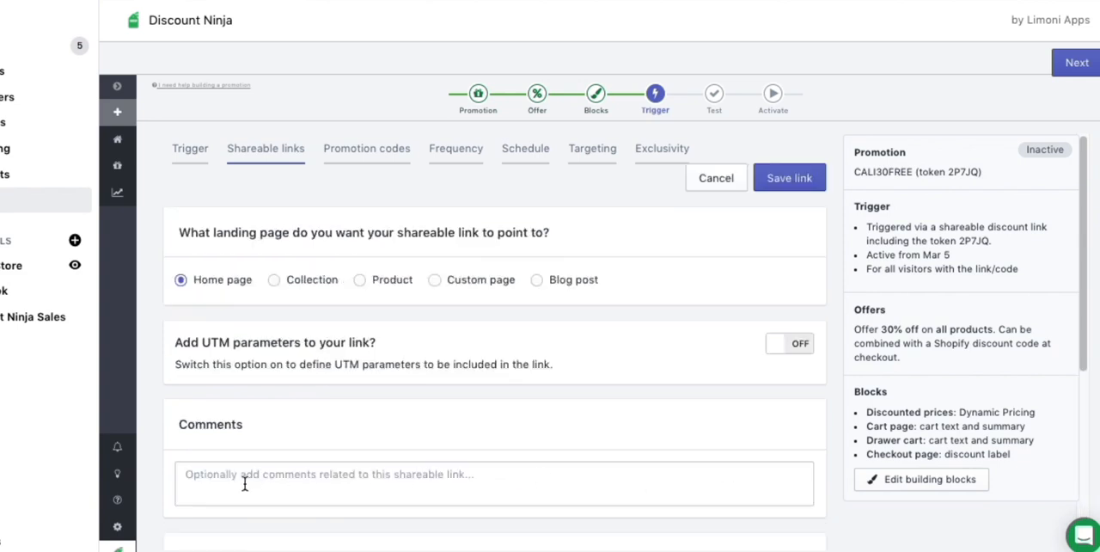
scroll(400, 421, down, 3)
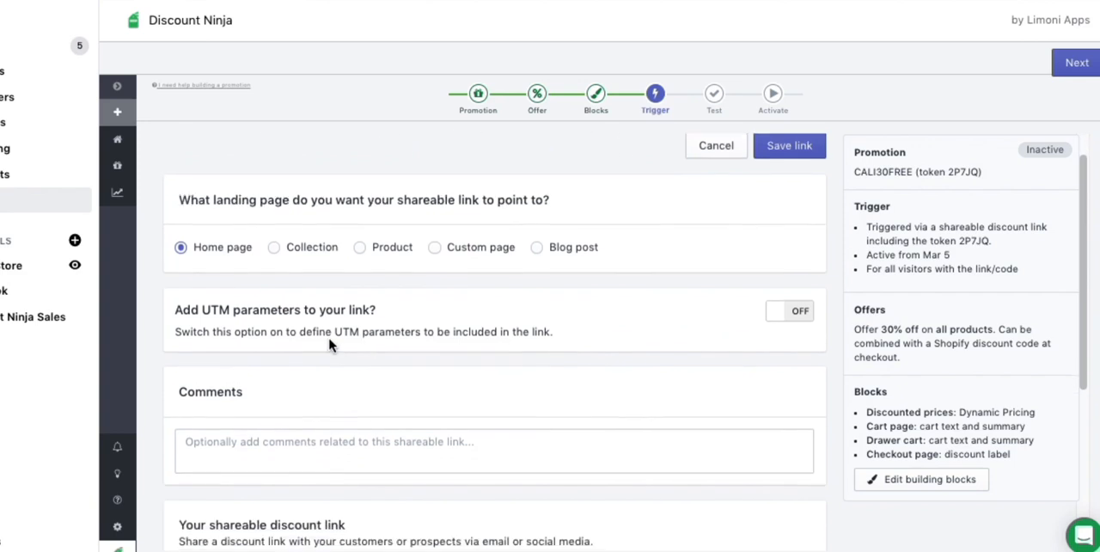
scroll(302, 302, down, 2)
scroll(344, 314, up, 4)
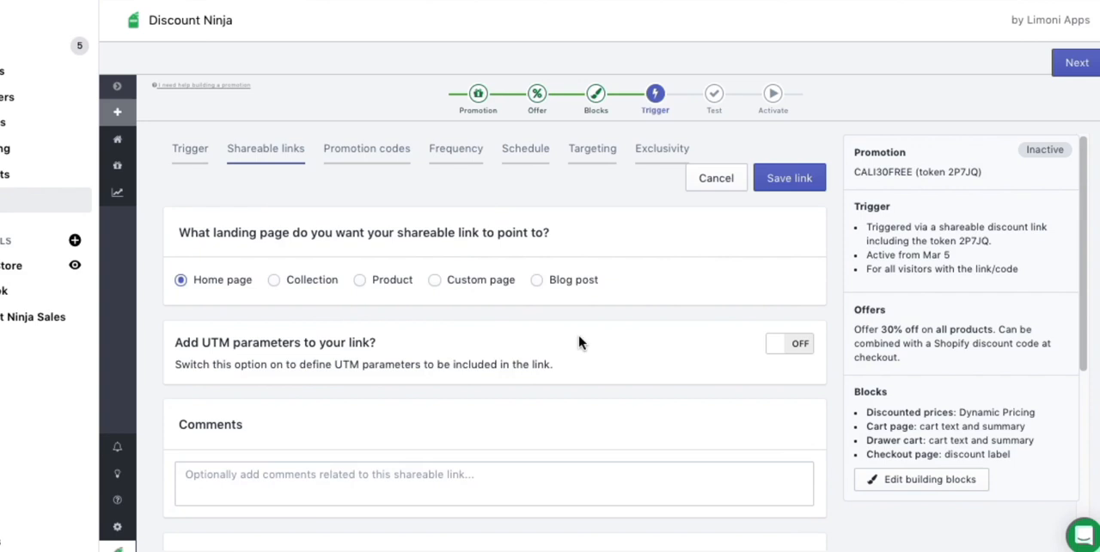
click(715, 180)
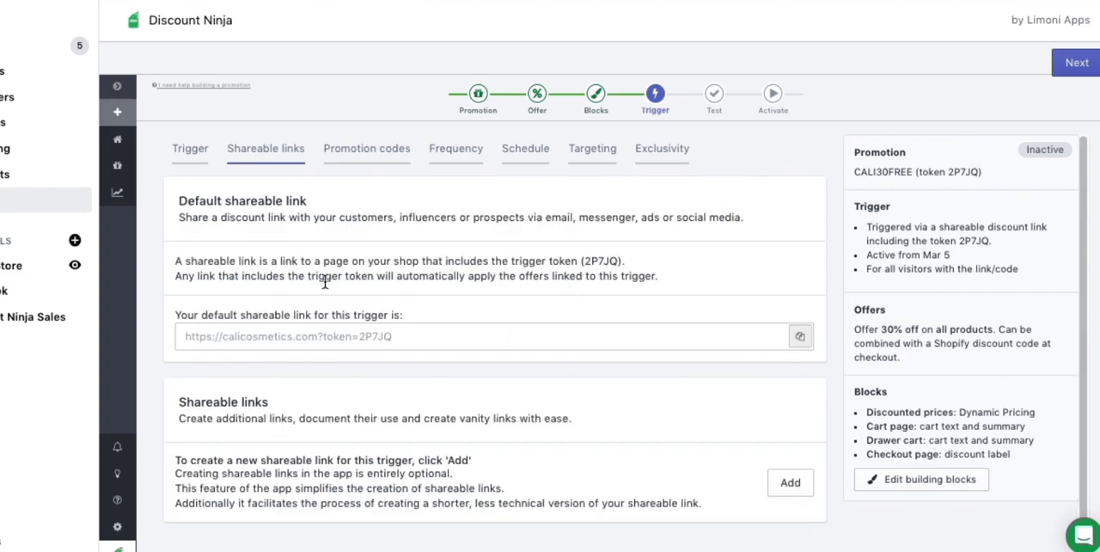
Add the single fixed promotion code CALI30FREE to the trigger and check it in the promotion summary.
click(184, 152)
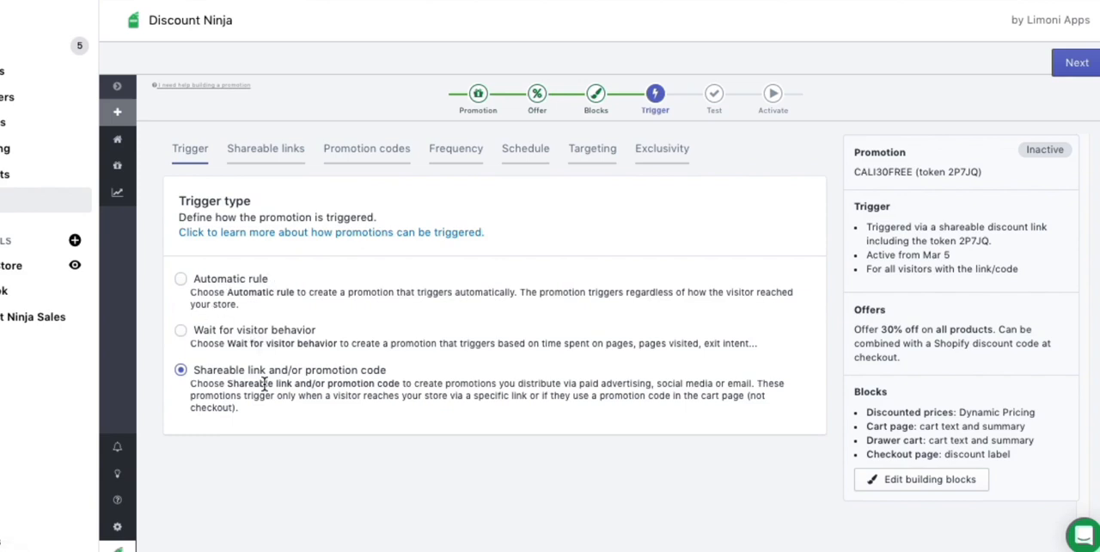
click(370, 154)
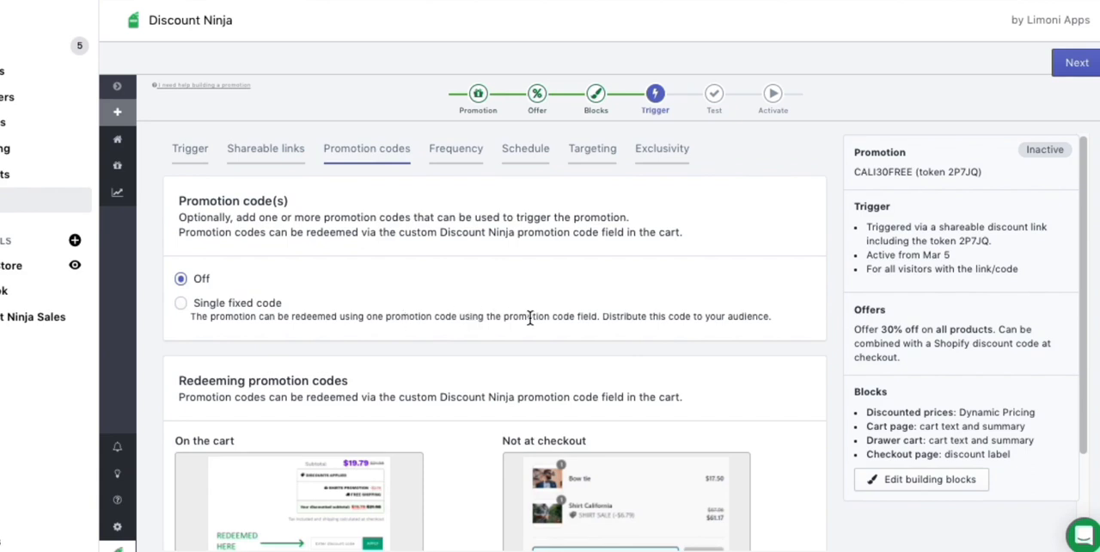
drag(640, 316, 722, 314)
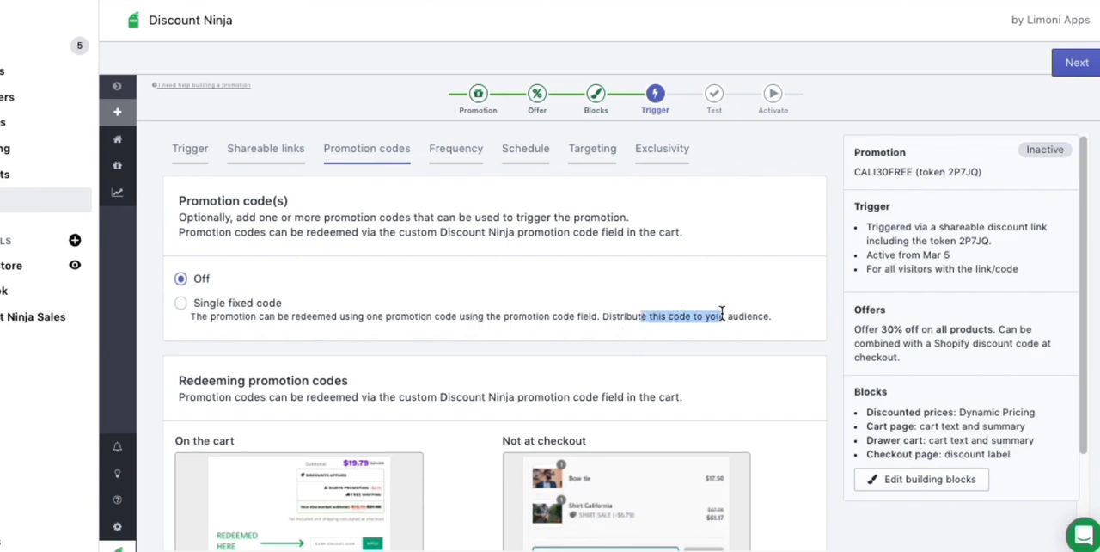
click(181, 303)
click(255, 380)
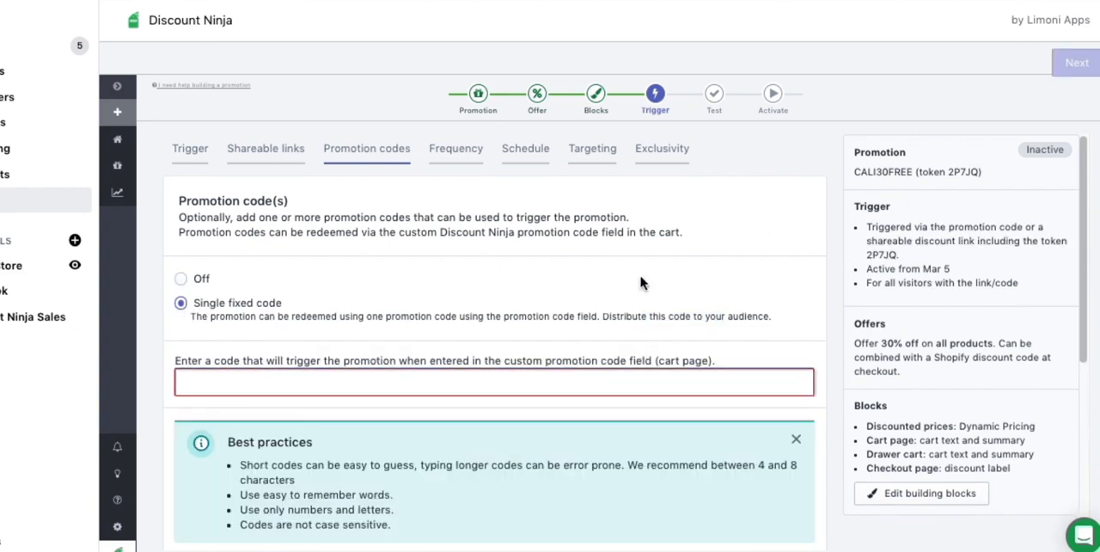
key(ctrl+v)
key(ctrl+a)
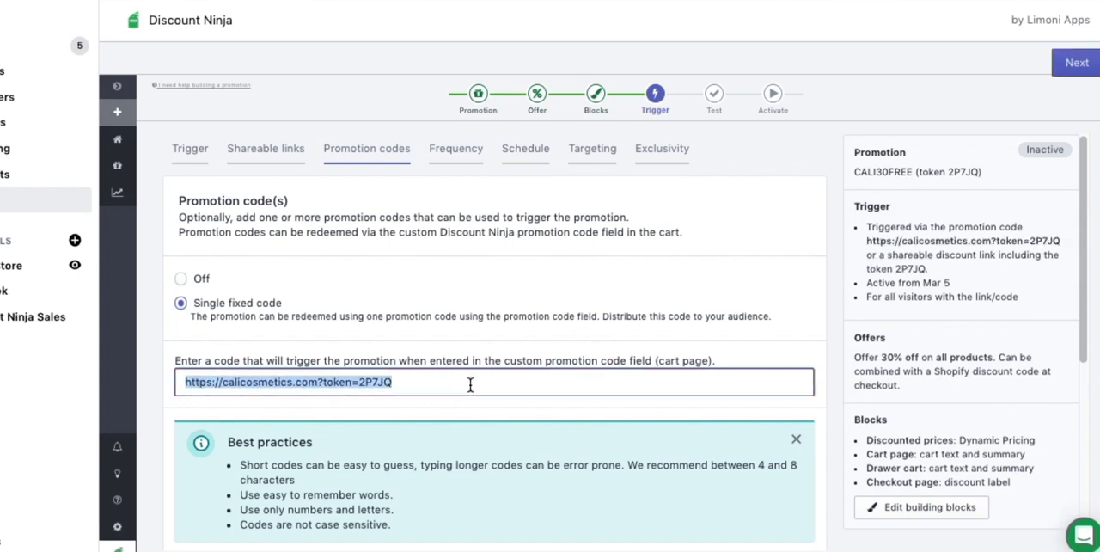
text(CALI30FREE)
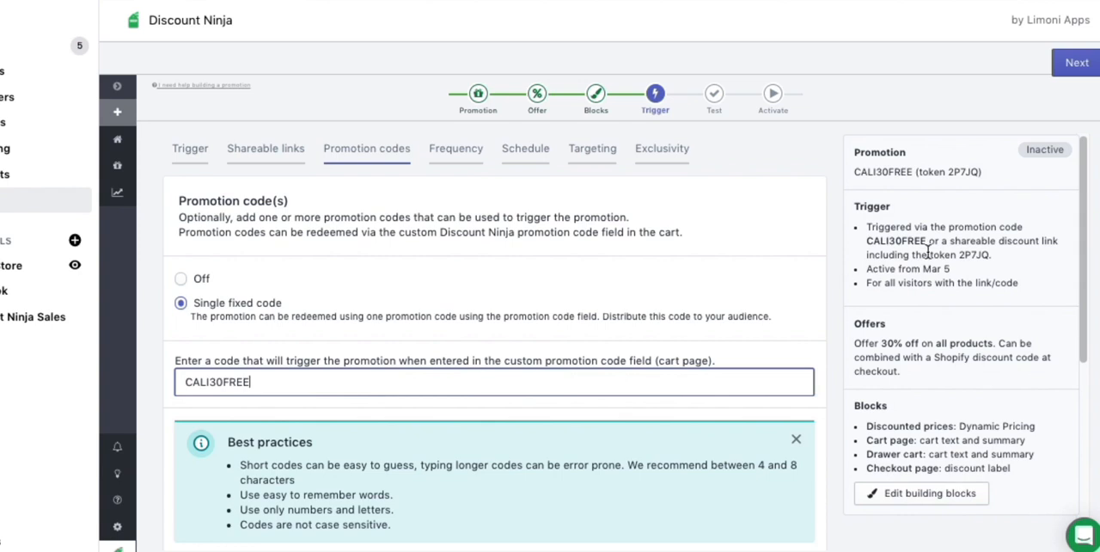
drag(925, 244, 862, 244)
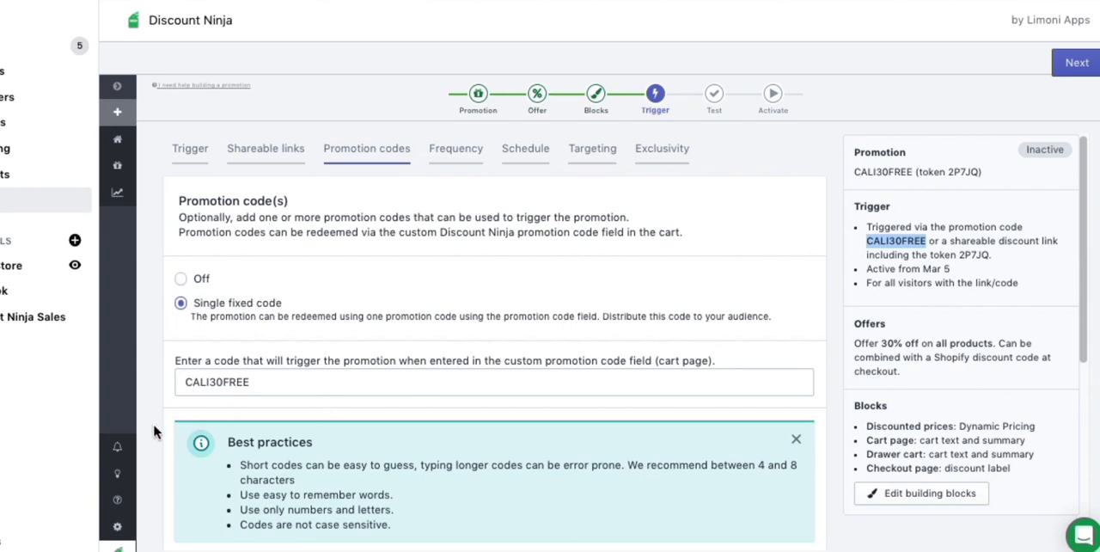
Review the promotion code best practices and enlarge the illustrations of where codes can be redeemed, on the cart and at checkout.
scroll(166, 432, down, 3)
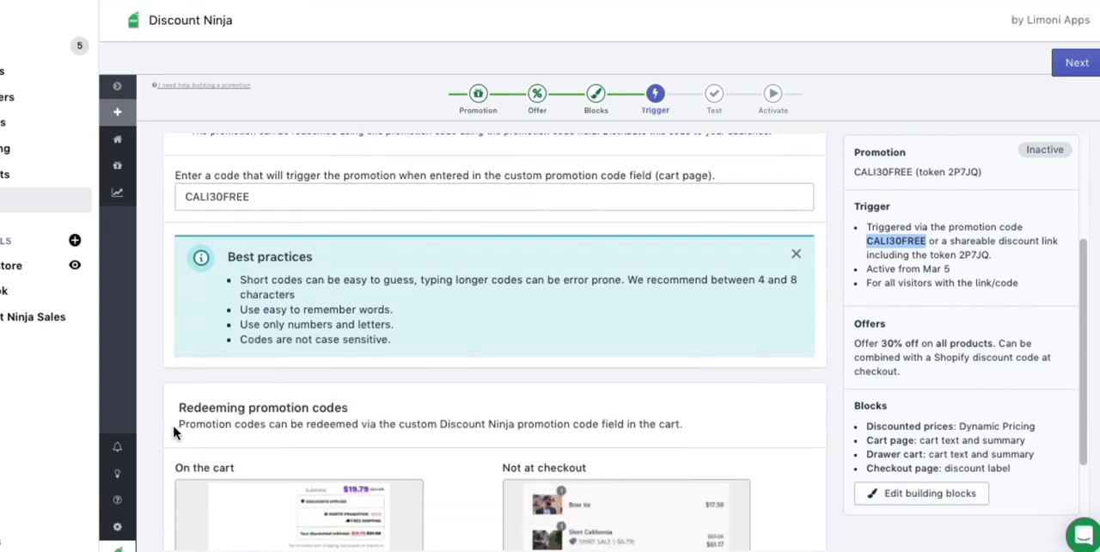
scroll(211, 378, up, 3)
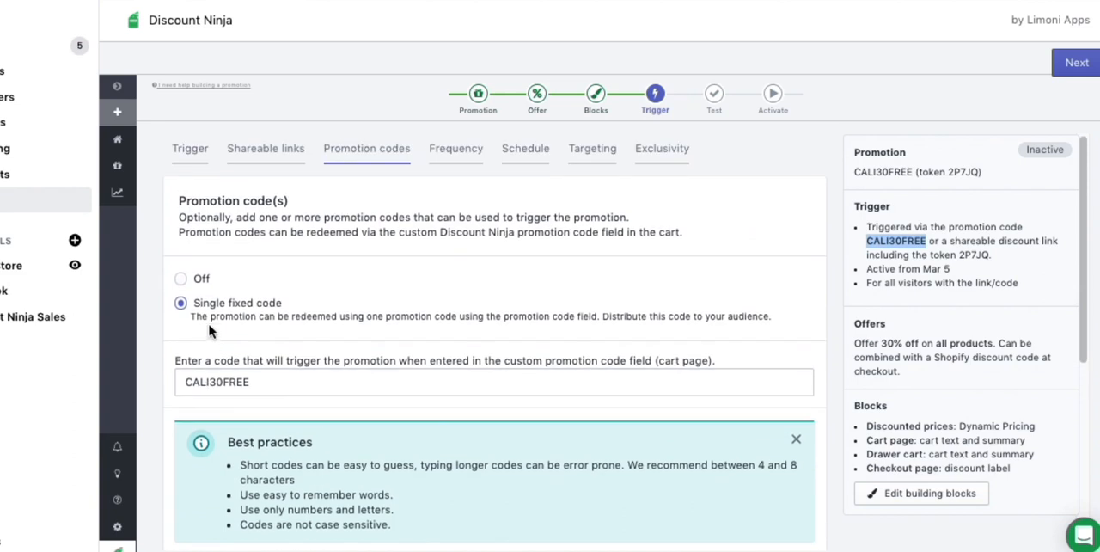
scroll(589, 334, down, 4)
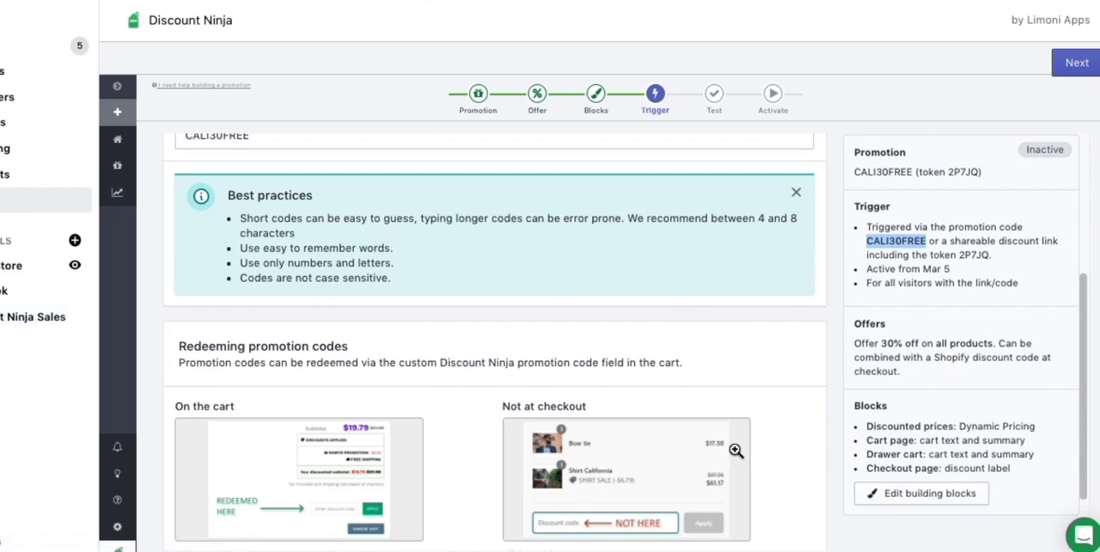
scroll(799, 457, down, 2)
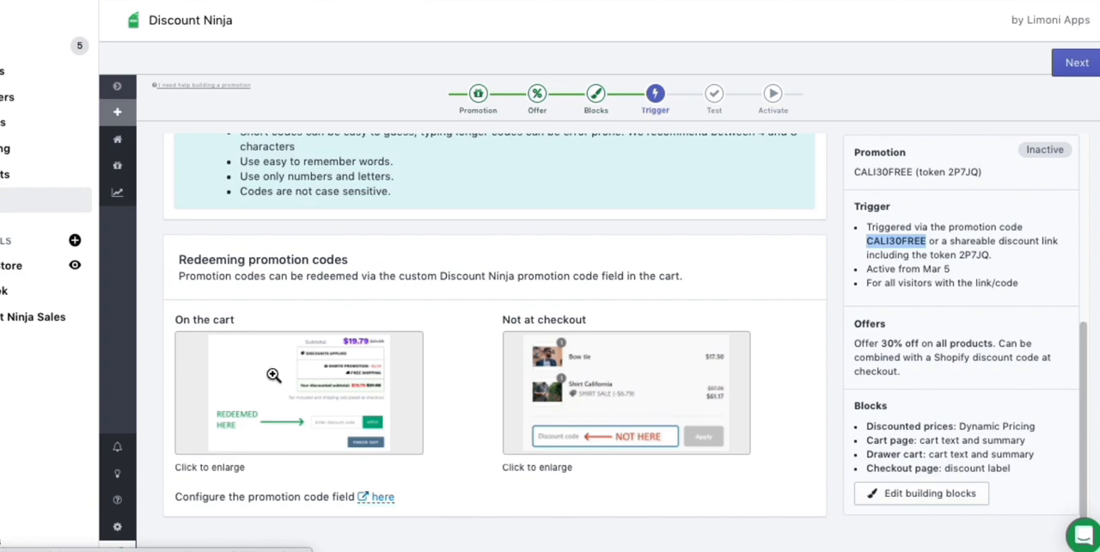
click(274, 374)
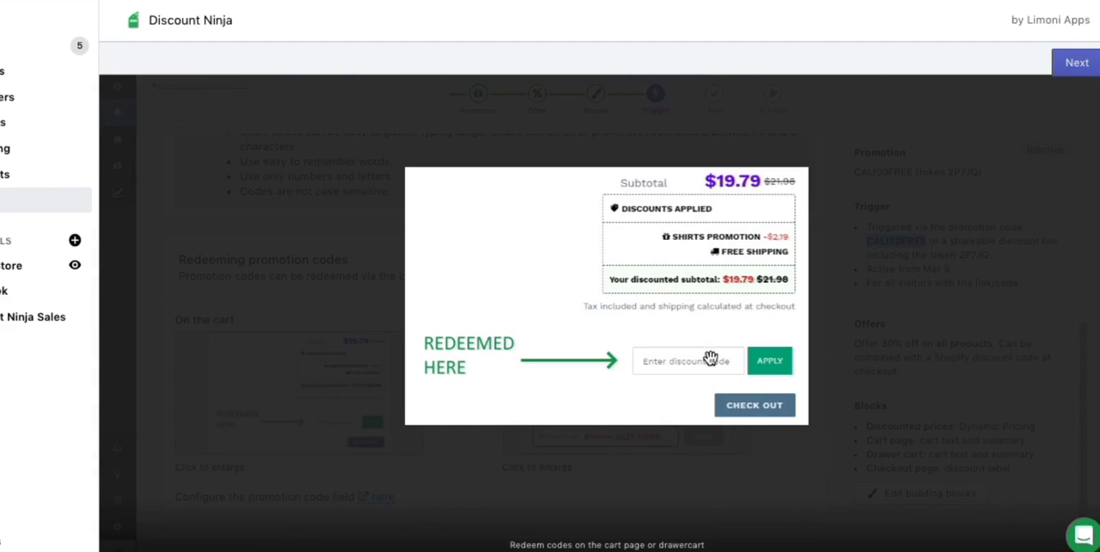
click(917, 216)
click(634, 382)
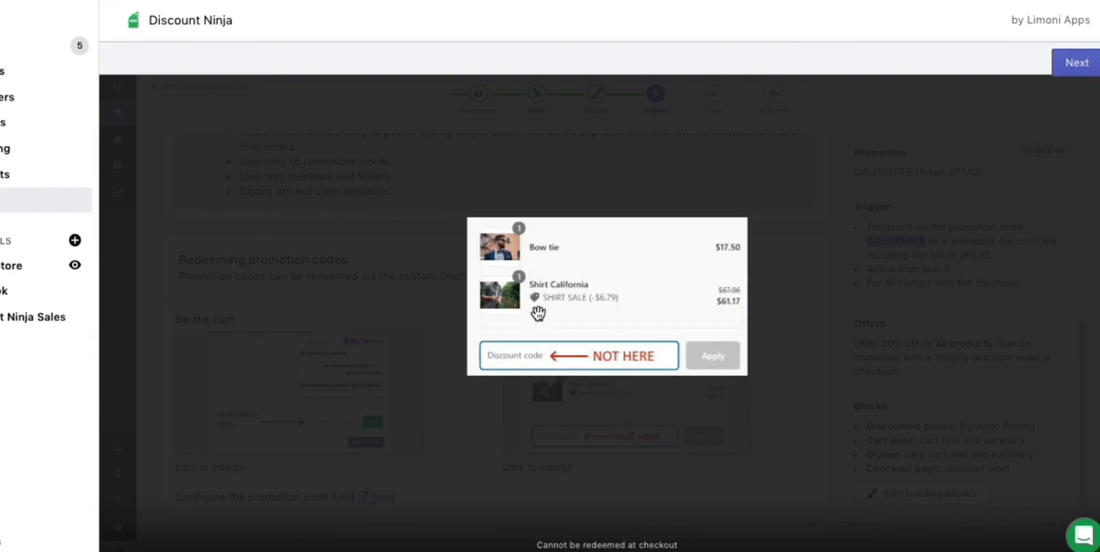
click(671, 273)
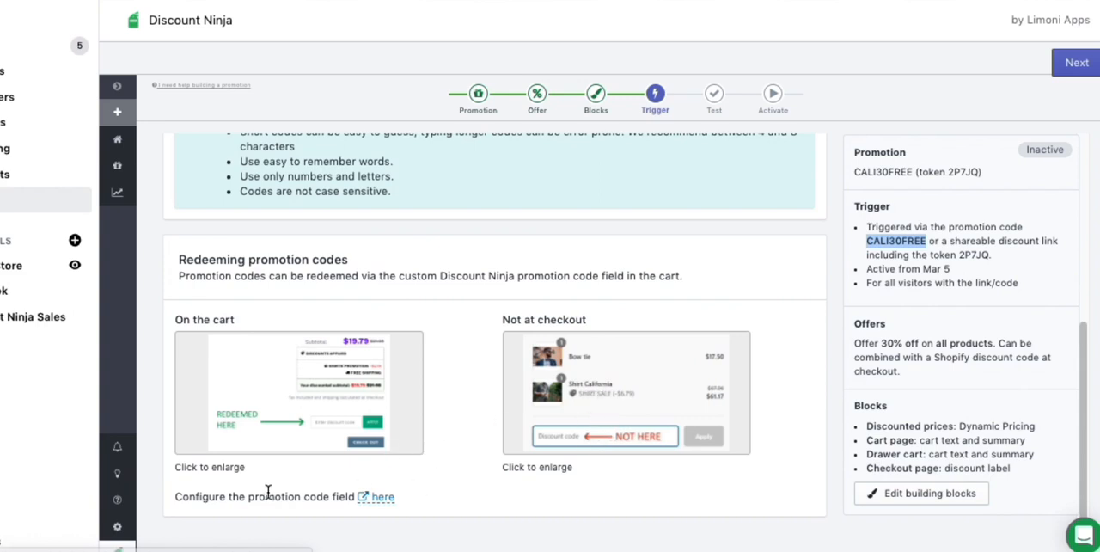
Open the promotion code field's configuration, review its display options and try the code CALI30FREE in the preview.
click(383, 504)
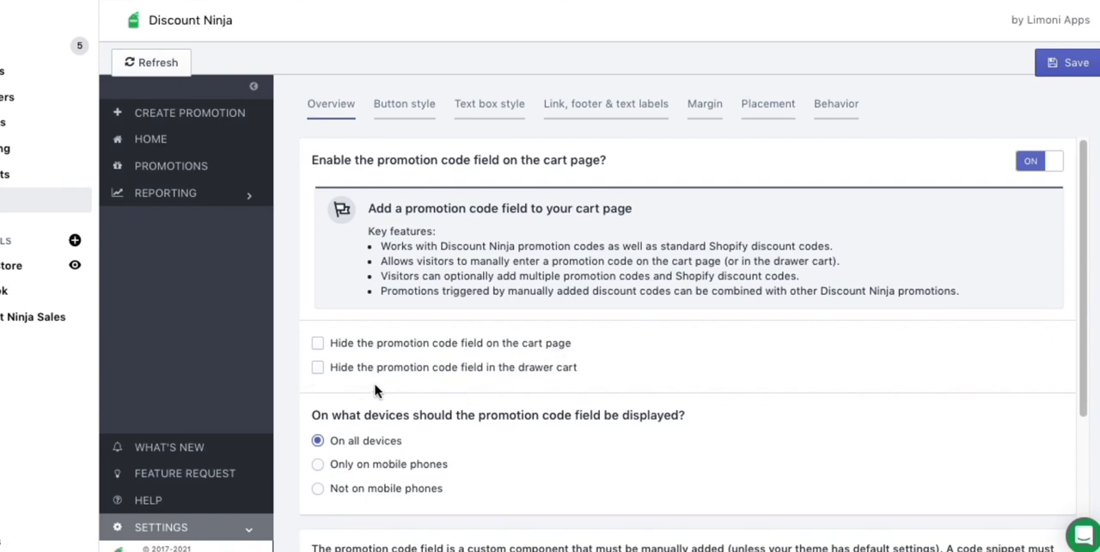
scroll(392, 410, down, 3)
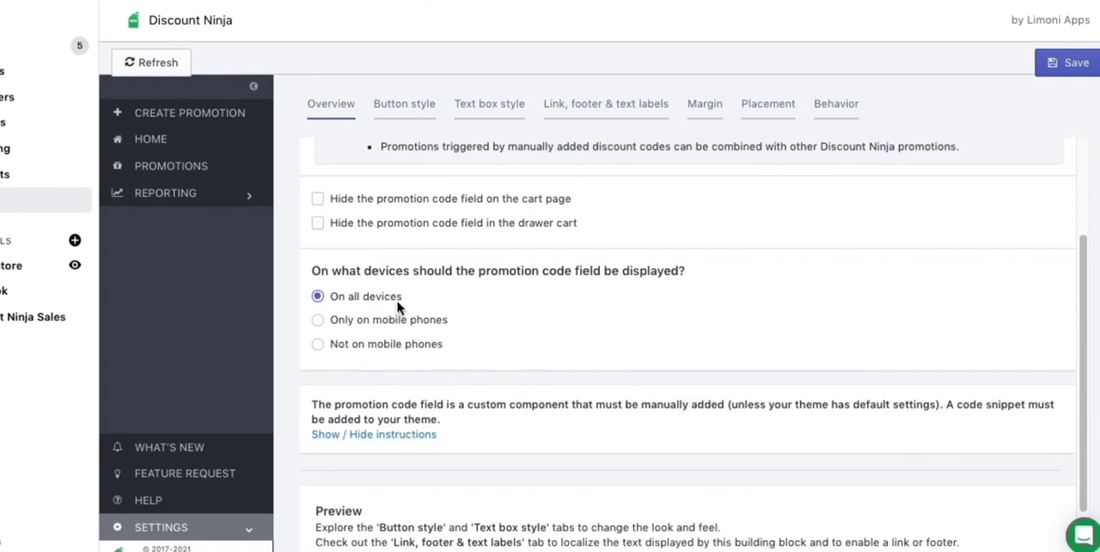
scroll(471, 327, down, 2)
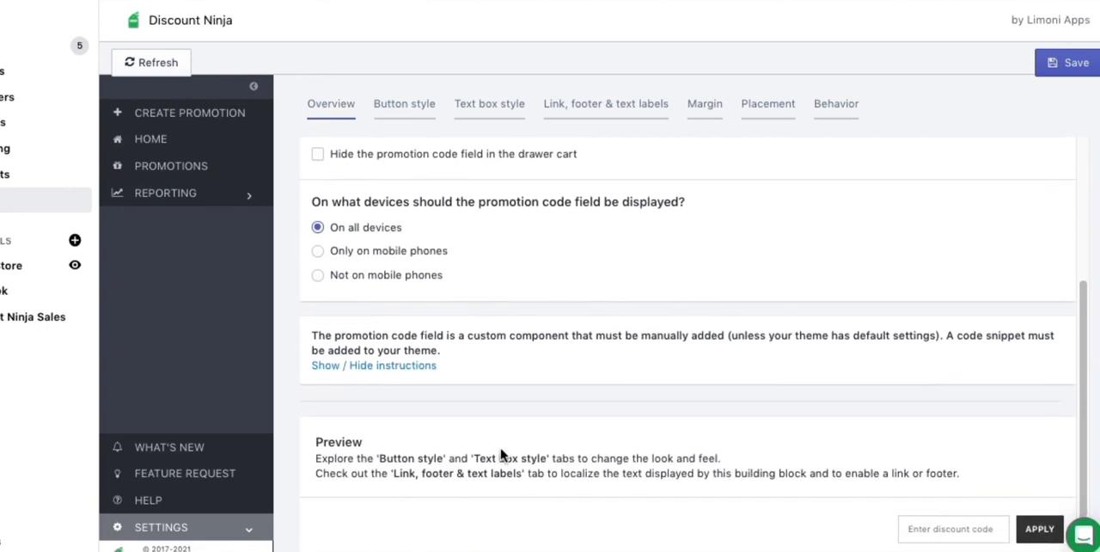
click(960, 530)
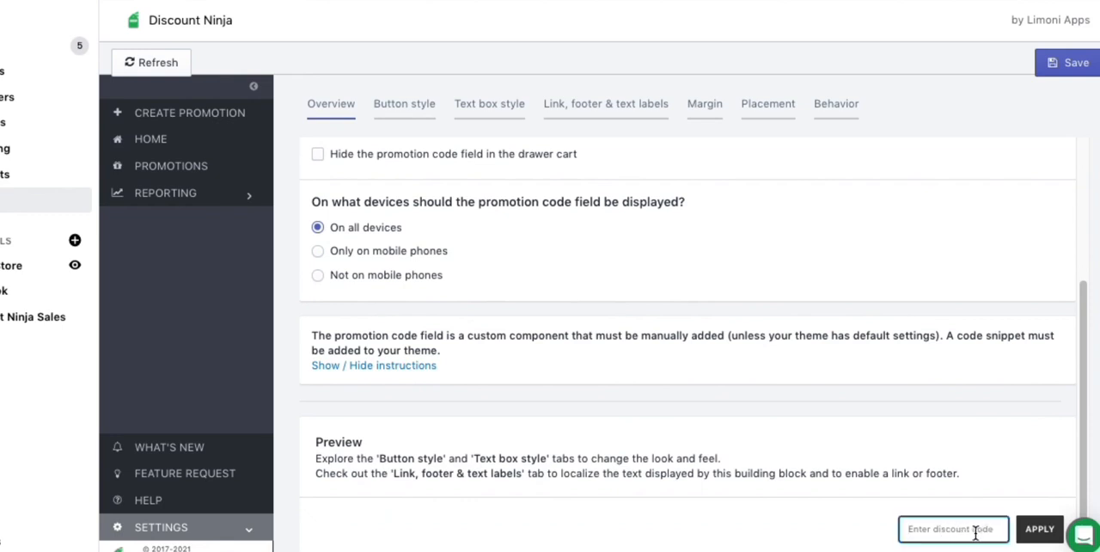
text(cALI30FREE)
click(1033, 528)
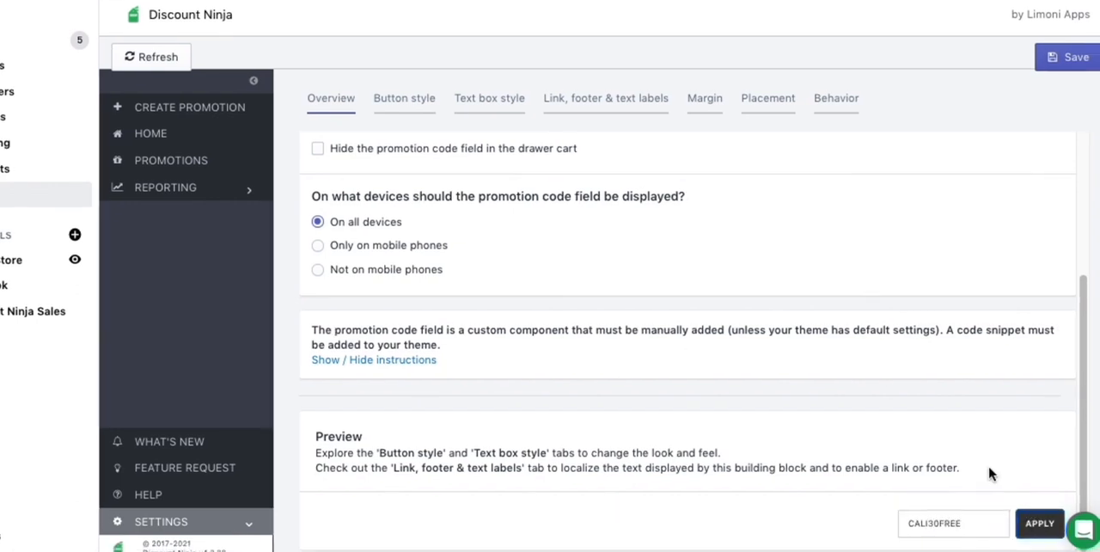
Look at the promotion code field's button style and its expand or collapse behavior settings.
scroll(639, 431, up, 1)
scroll(638, 432, up, 3)
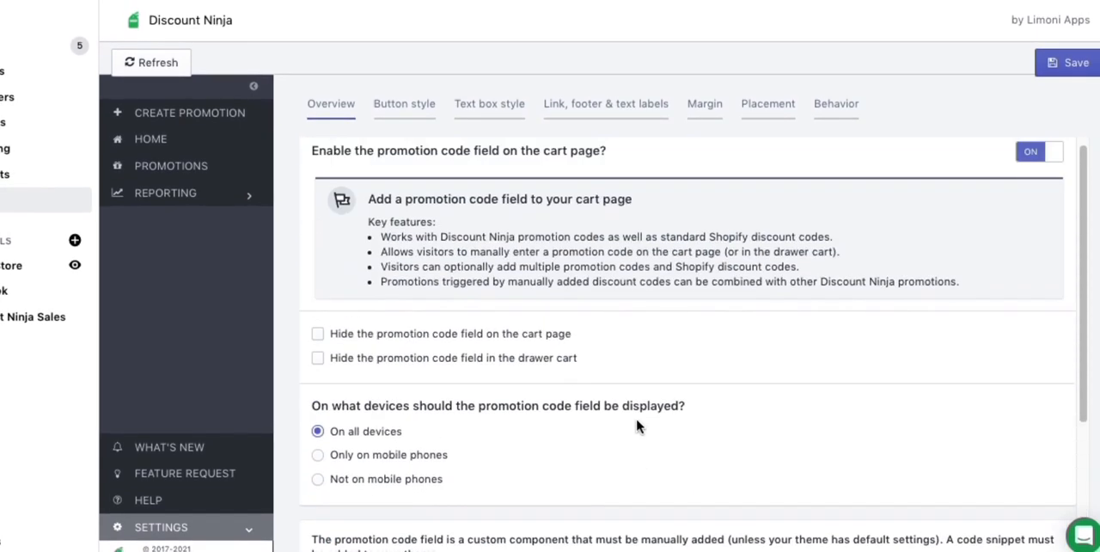
click(419, 114)
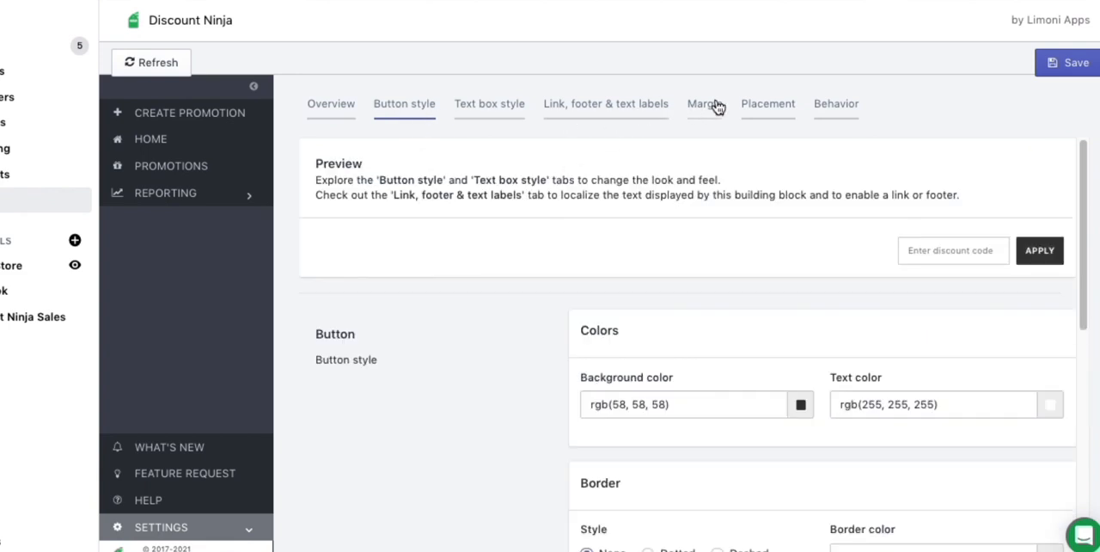
click(842, 112)
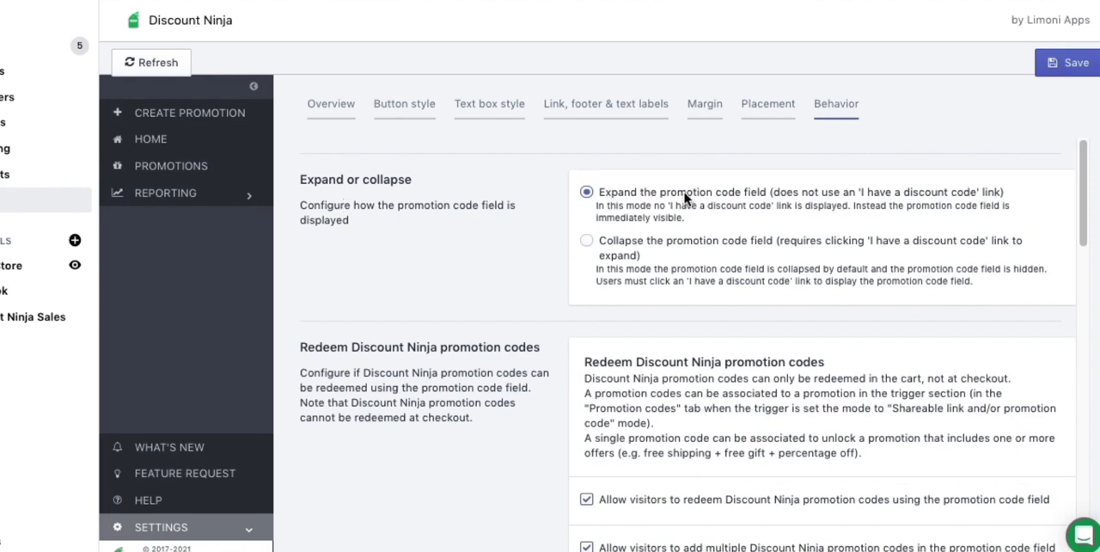
Switch to the storefront's cart page and examine the promotion code field and the code applied below the checkout area.
key(super+Tab)
key(super+Tab)
key(super+Tab)
key(super+Tab)
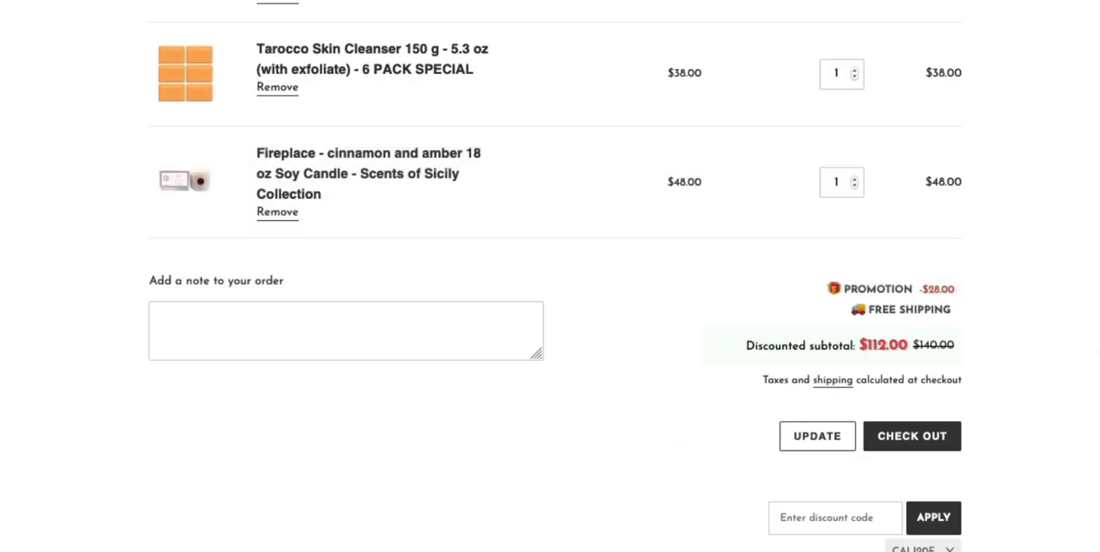
scroll(945, 425, down, 3)
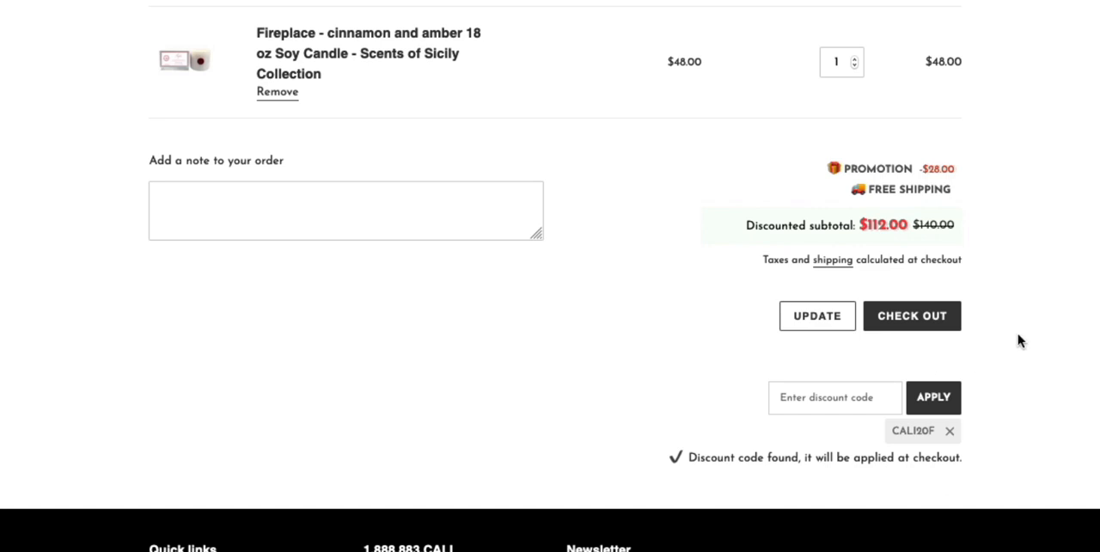
Return to Discount Ninja and examine the behavior options for redeeming Discount Ninja promotion codes and Shopify discount codes, including their restrictions.
key(super+Tab)
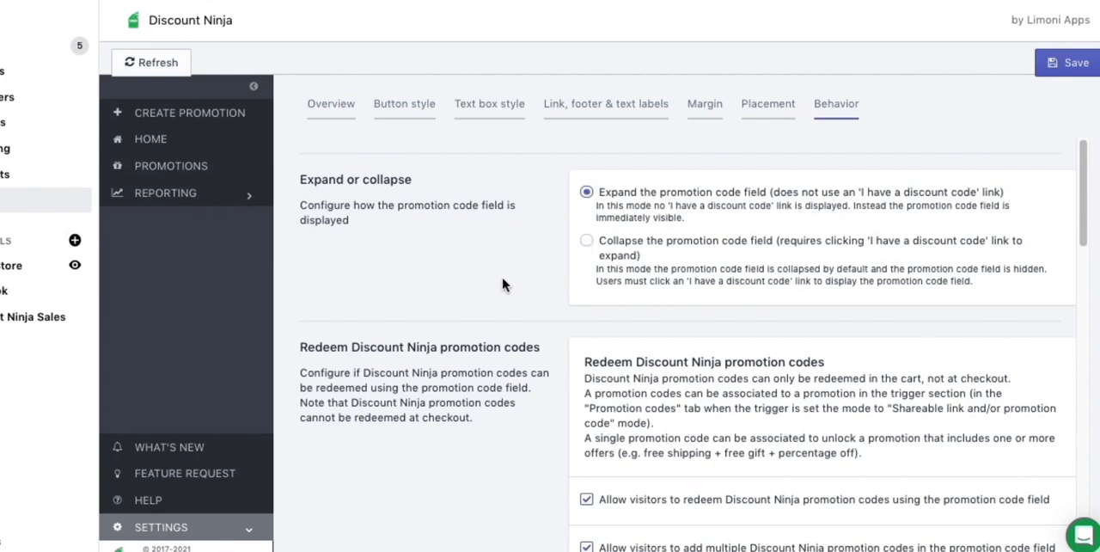
scroll(503, 284, down, 3)
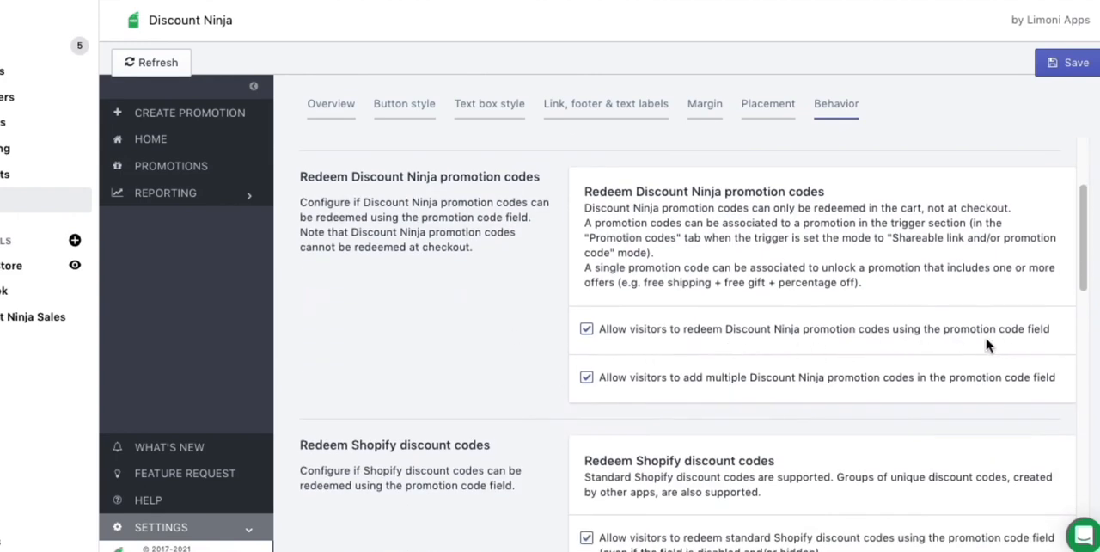
drag(687, 194, 781, 192)
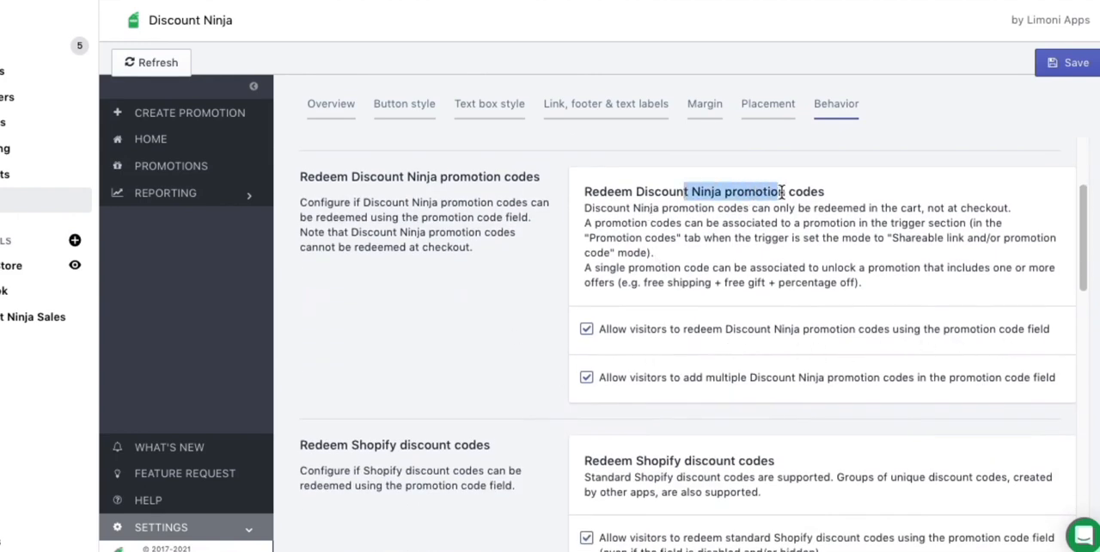
click(683, 222)
scroll(654, 336, down, 1)
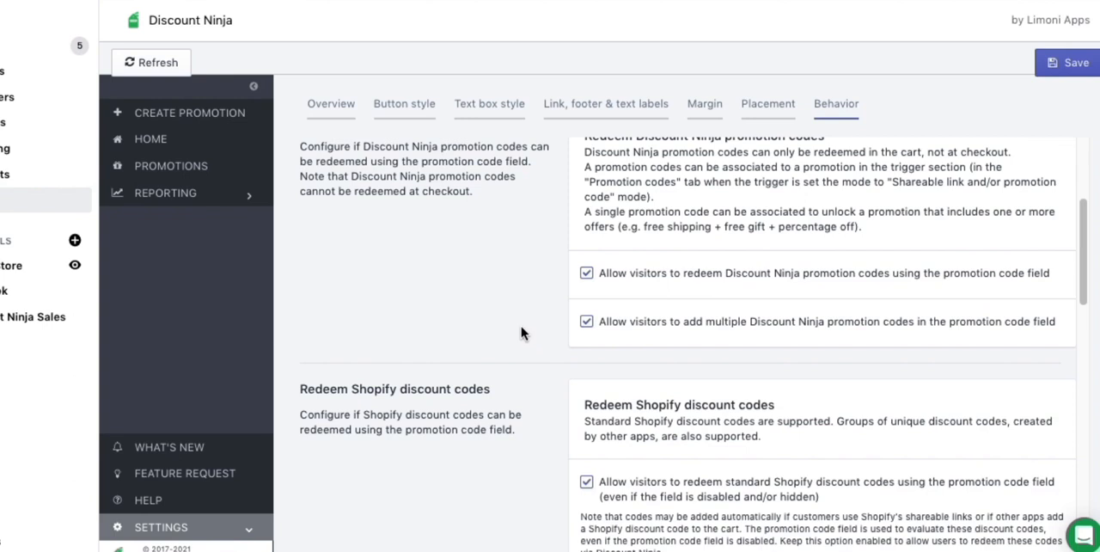
scroll(522, 327, down, 3)
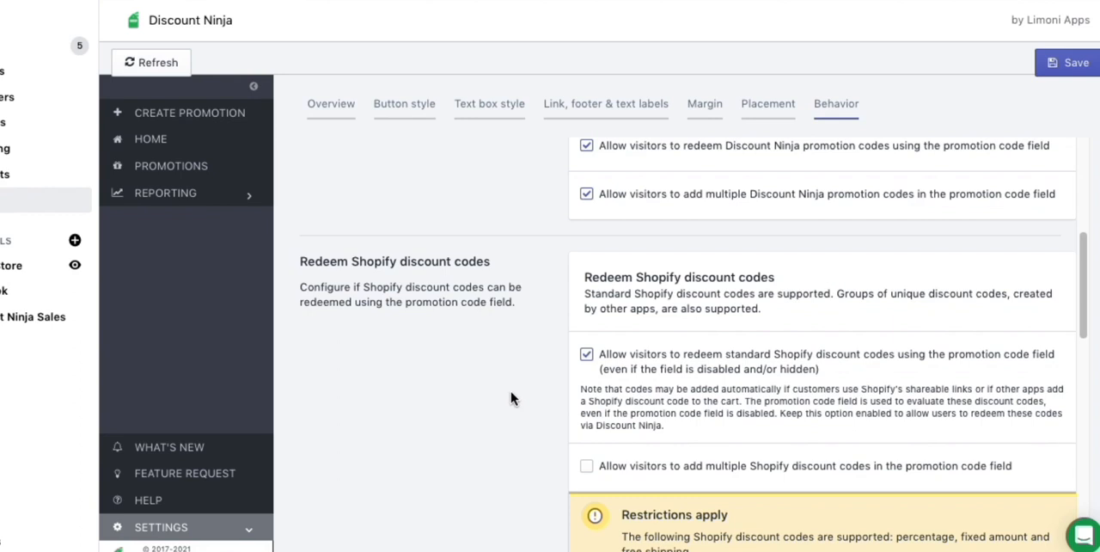
scroll(512, 396, down, 6)
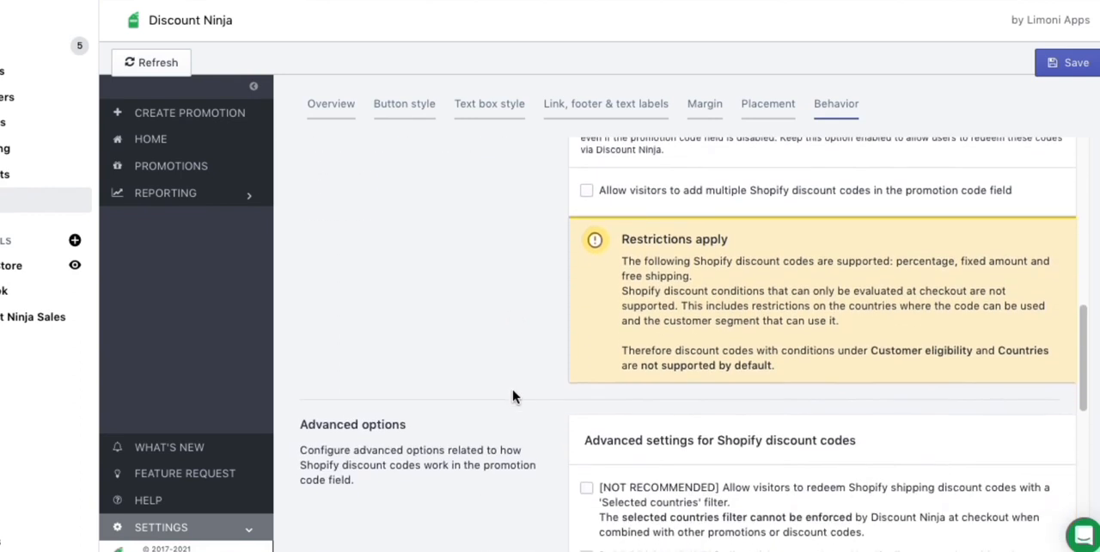
Review the advanced Shopify discount code options, including pattern matching, stacking and checkout changes, and save the promotion code field settings.
scroll(513, 396, down, 3)
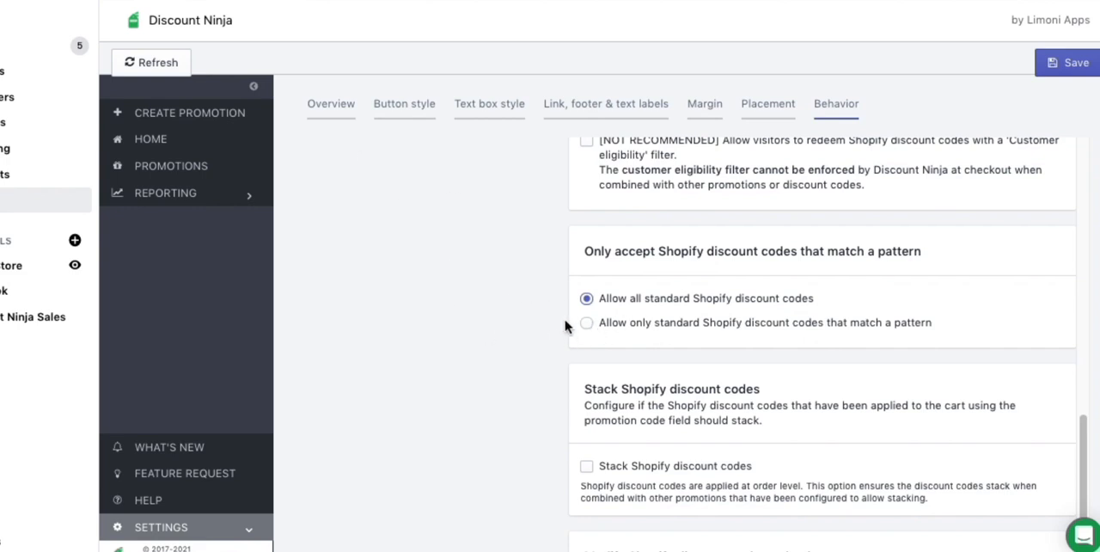
scroll(491, 338, down, 3)
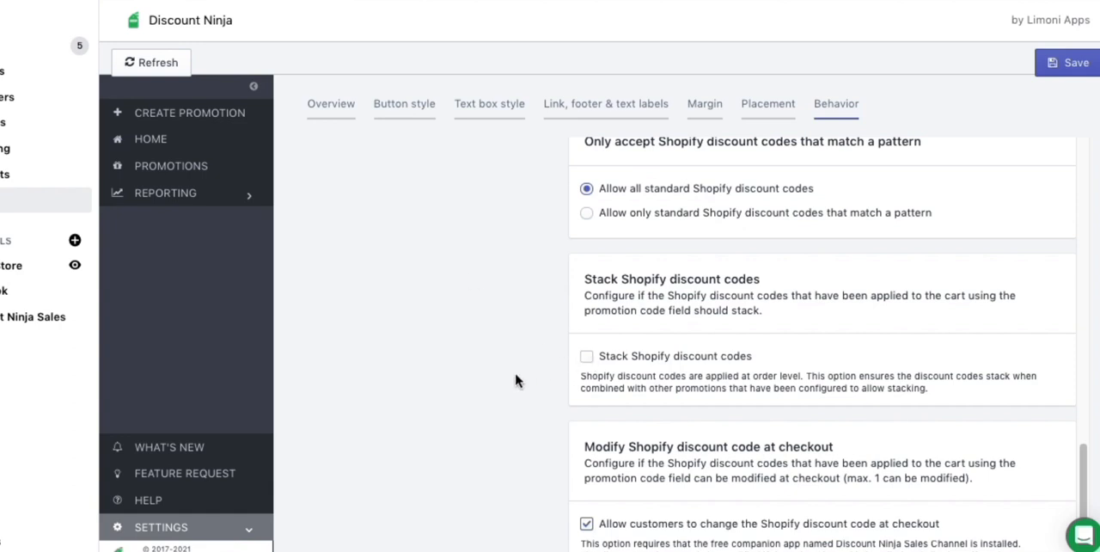
scroll(508, 381, down, 1)
scroll(530, 341, up, 5)
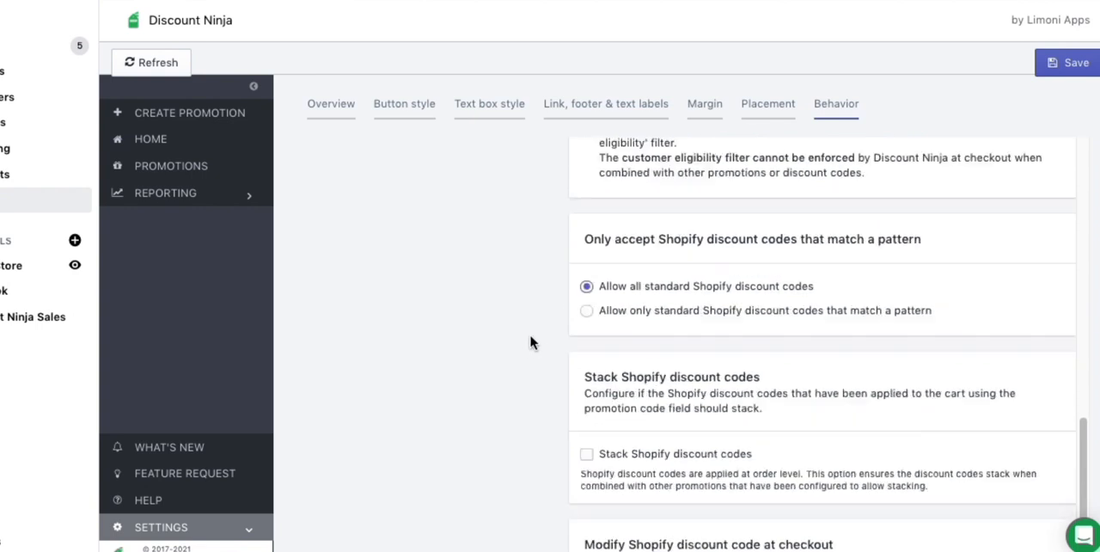
click(1065, 62)
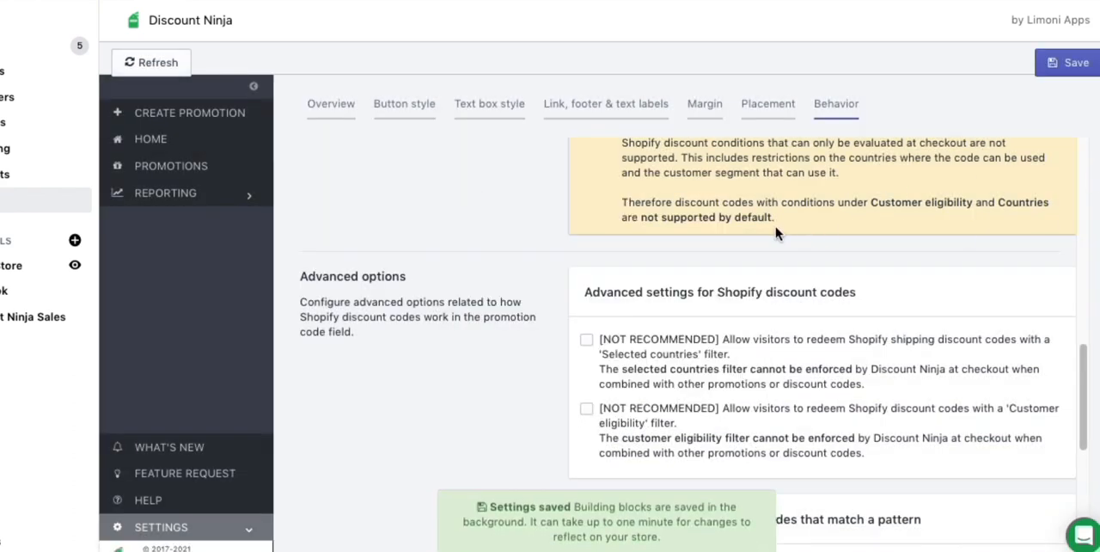
scroll(758, 229, up, 10)
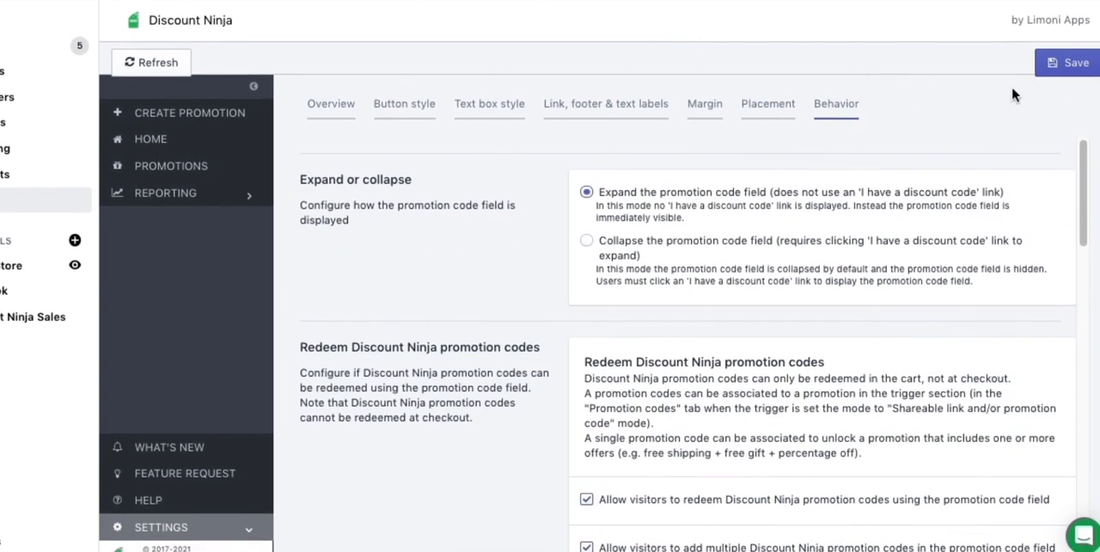
Return to the promotions list and try repeatedly to open the CALI30FREE promotion for editing.
click(166, 167)
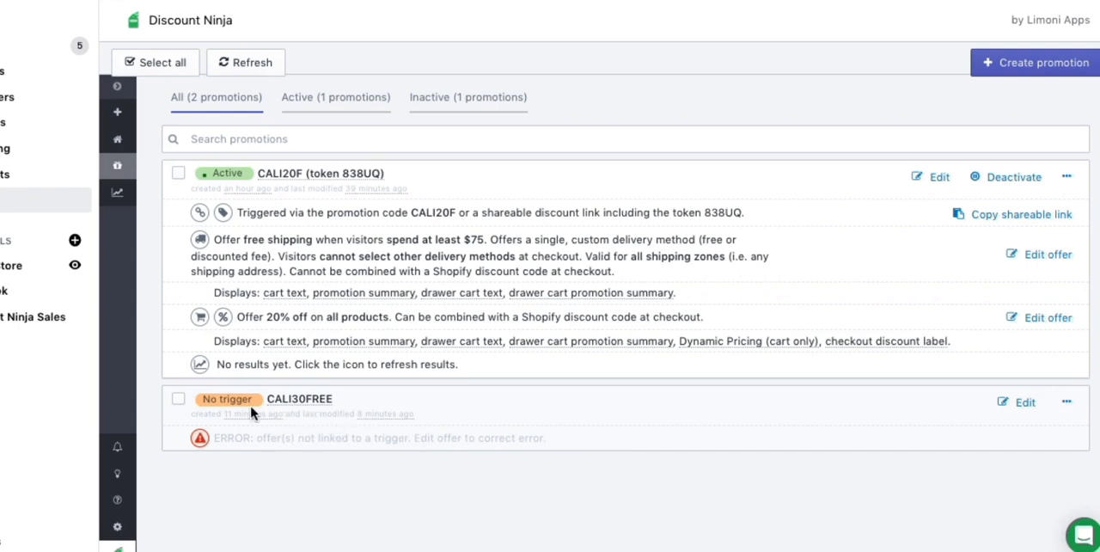
click(1025, 403)
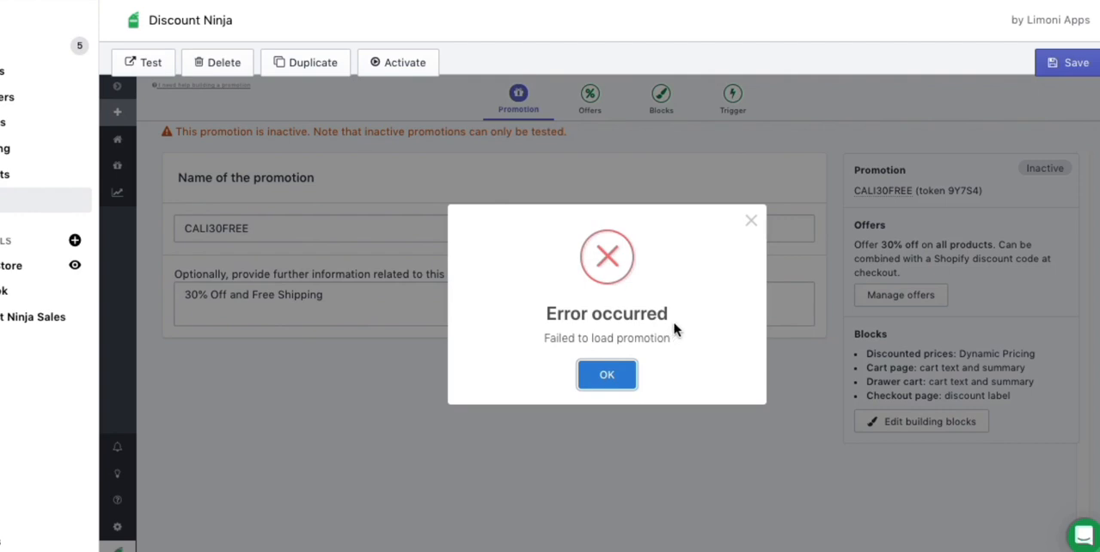
click(607, 375)
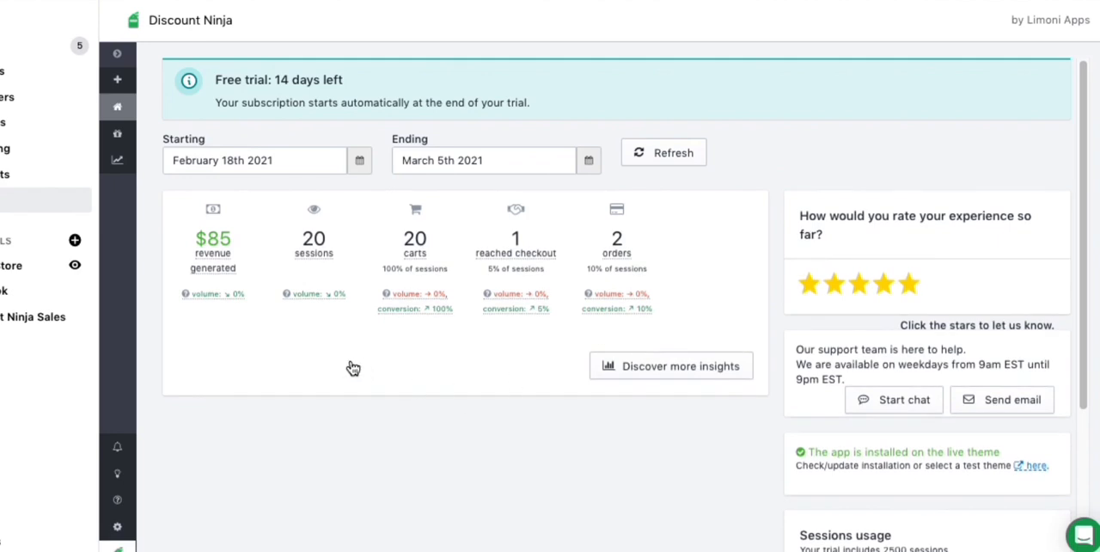
mouse_move(209, 221)
click(121, 110)
click(119, 138)
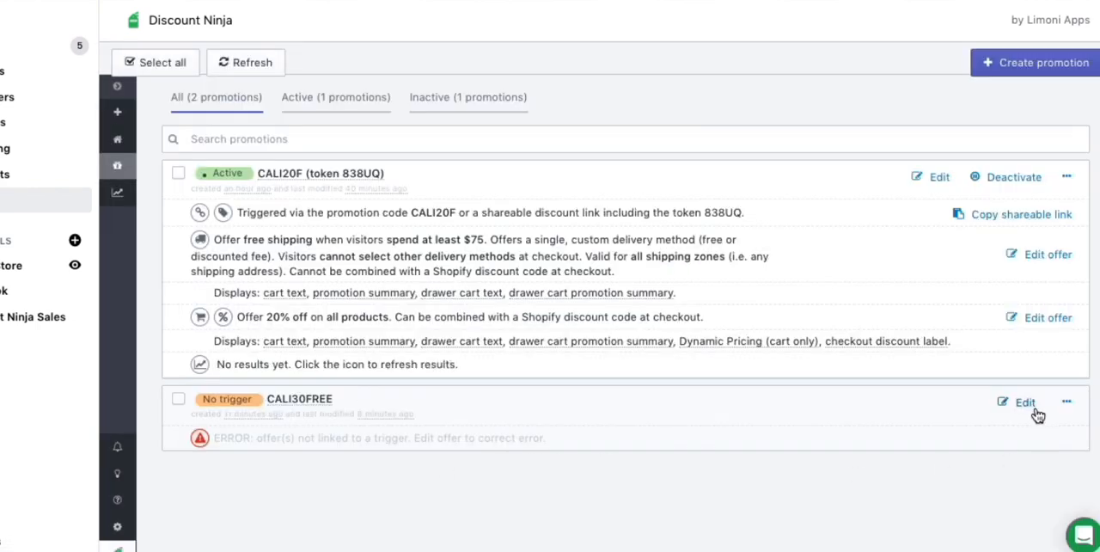
click(1018, 401)
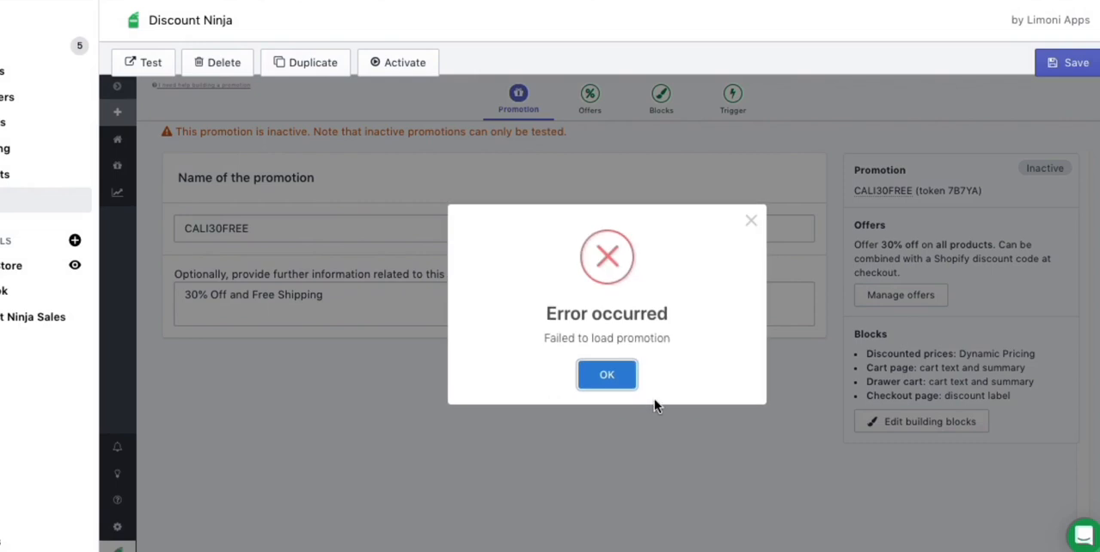
click(607, 379)
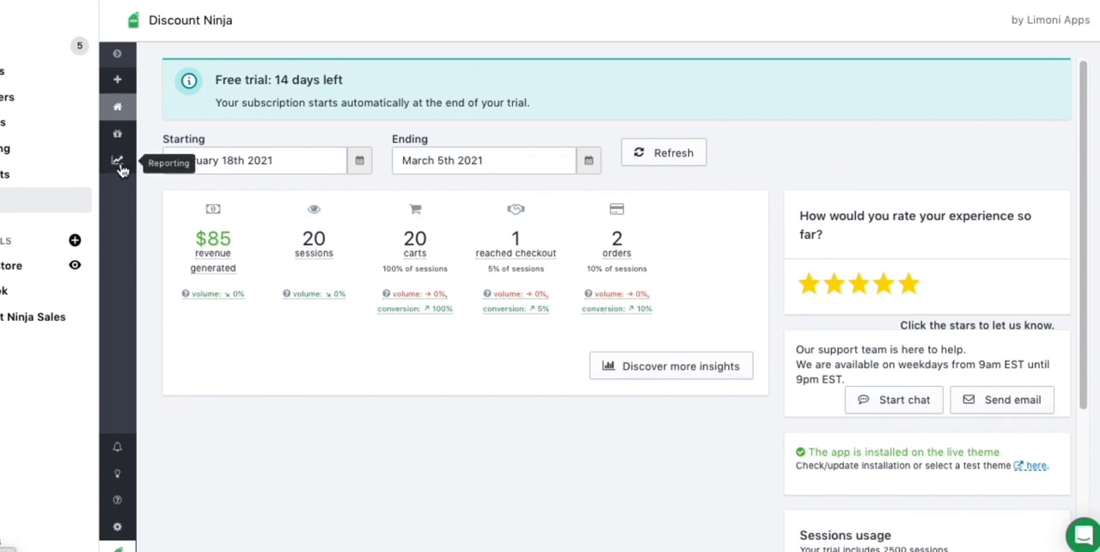
click(120, 136)
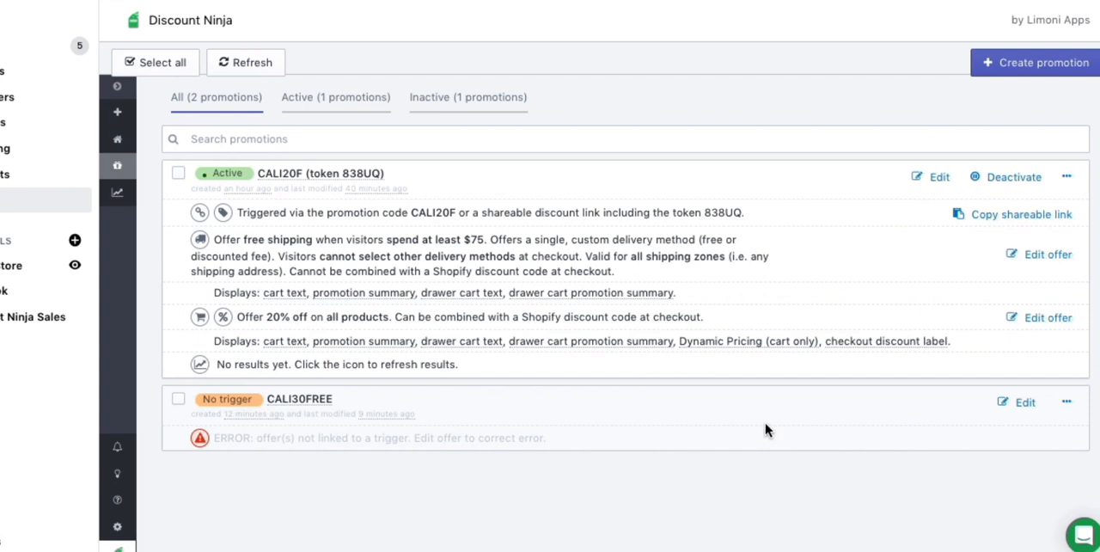
click(1068, 404)
click(959, 404)
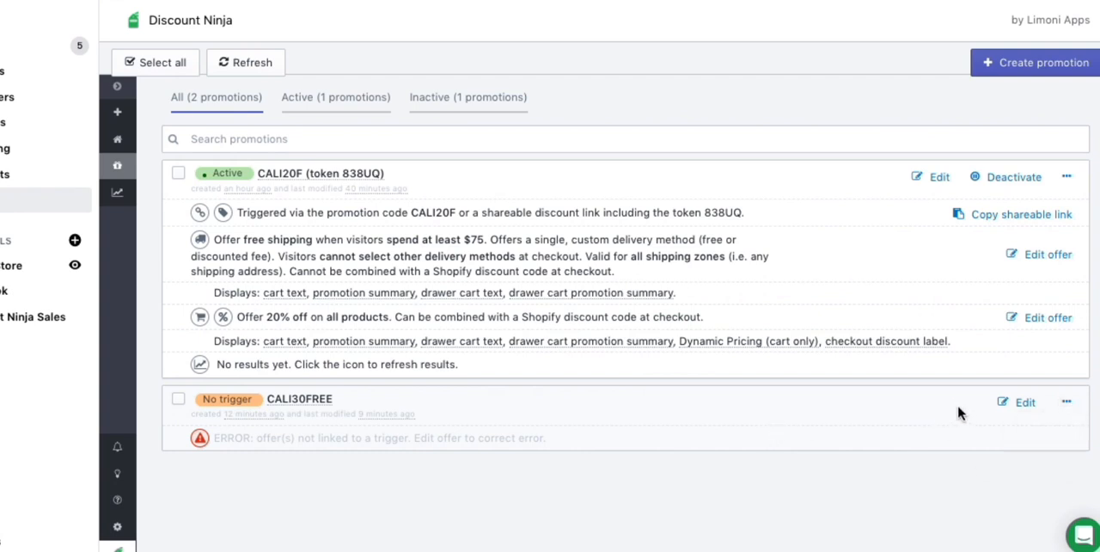
click(1024, 404)
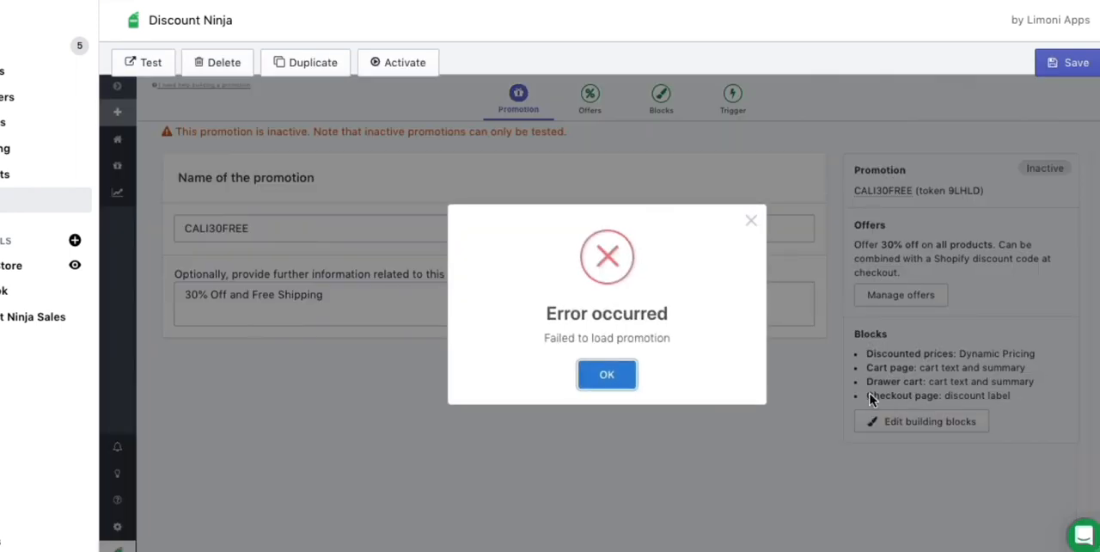
click(608, 374)
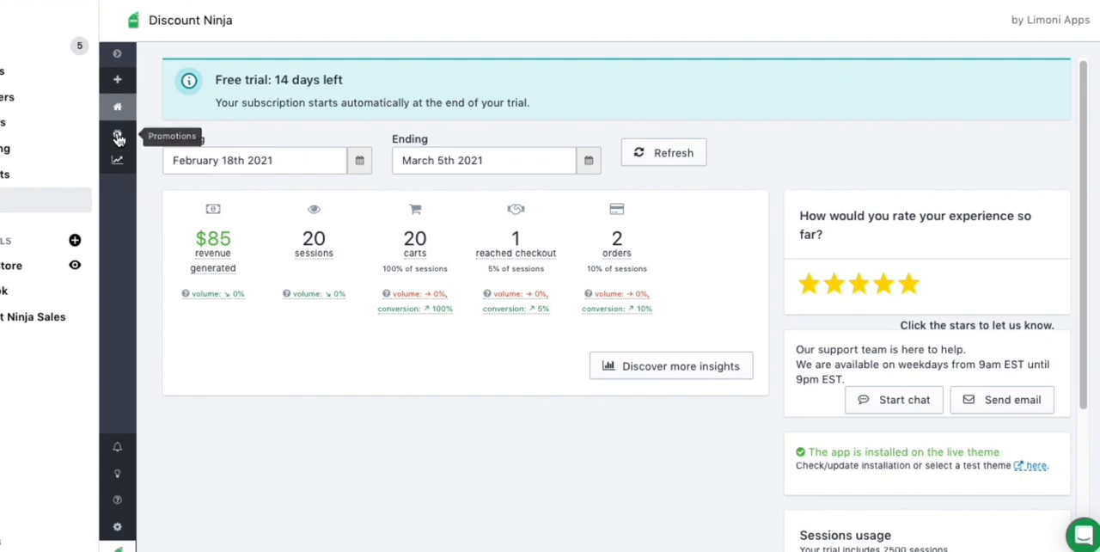
Delete the CALI30FREE promotion from the promotions list.
click(118, 137)
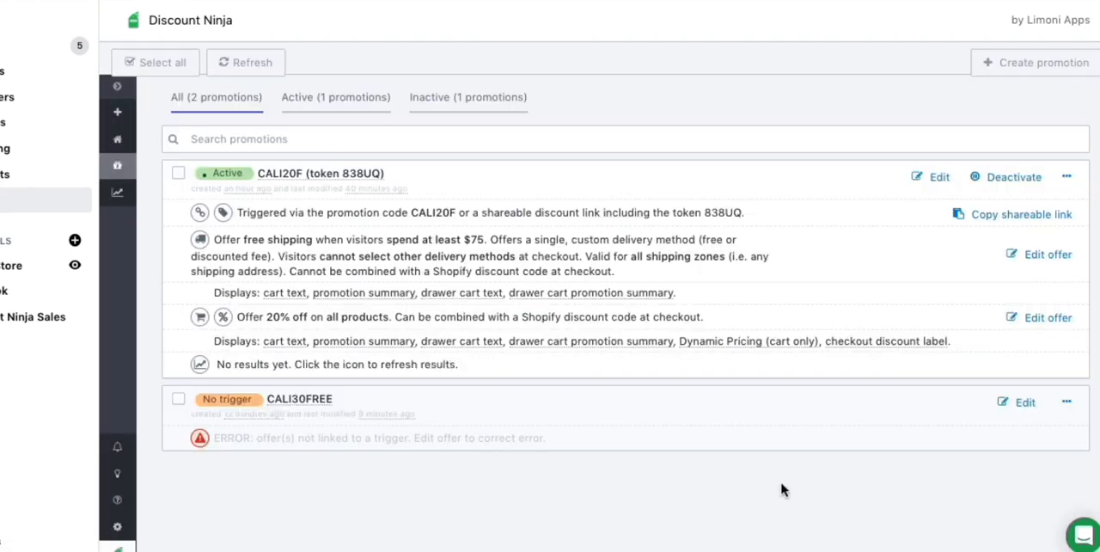
click(1066, 401)
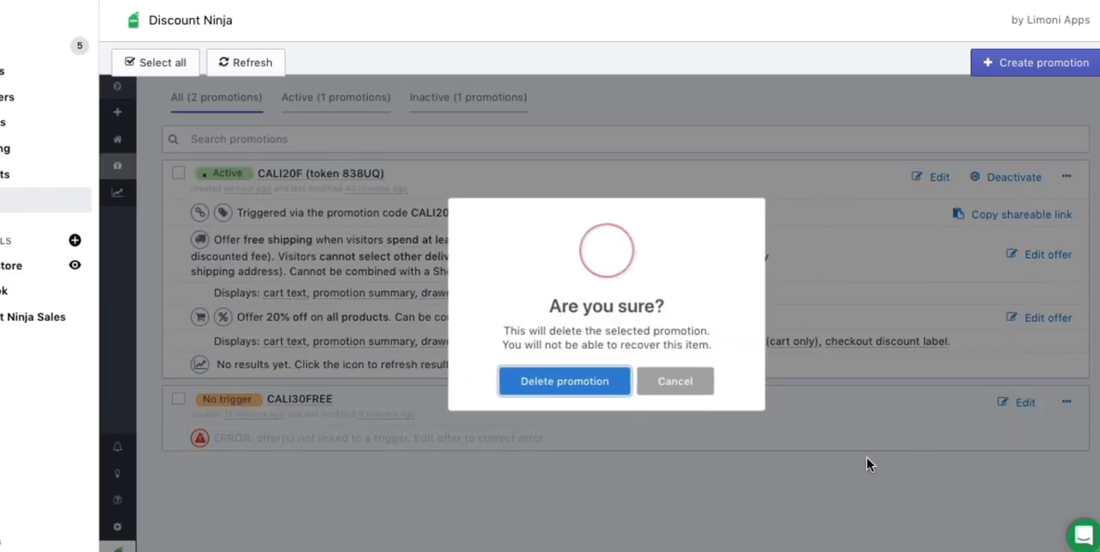
click(566, 383)
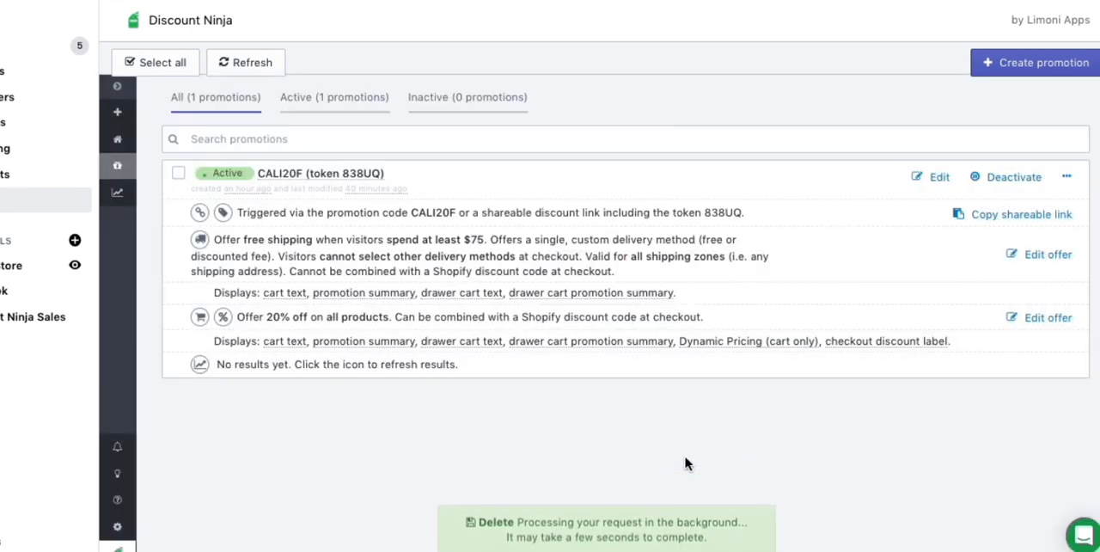
Create a new promotion named CALI40FREE and proceed to its offer catalog.
click(1015, 67)
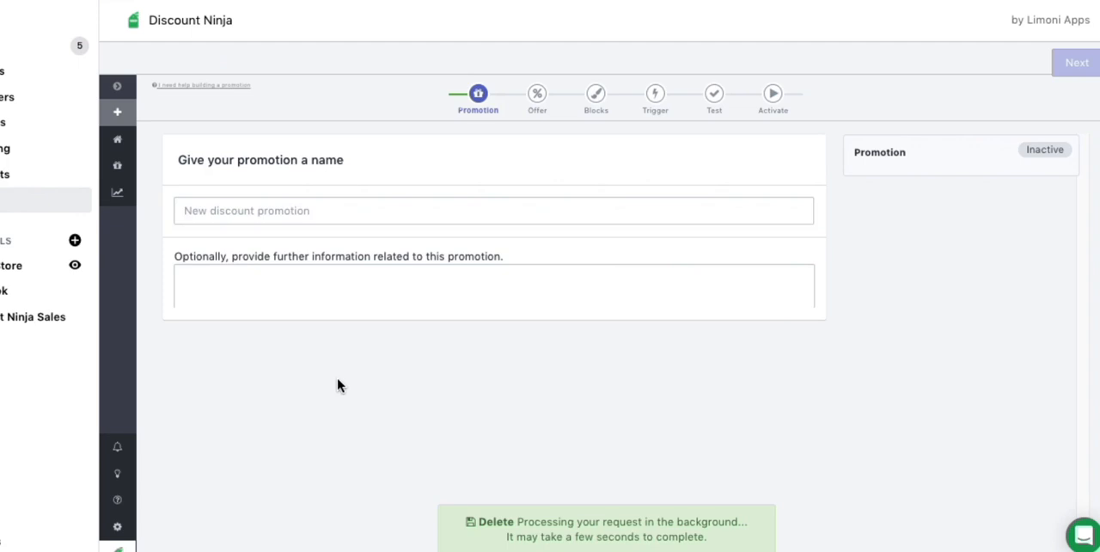
click(212, 215)
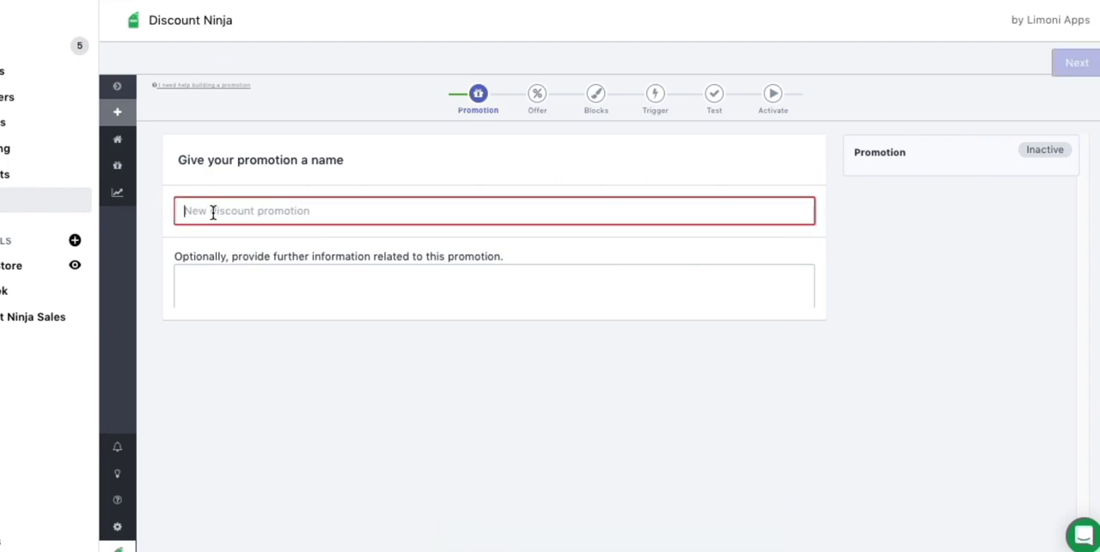
text(CALI)
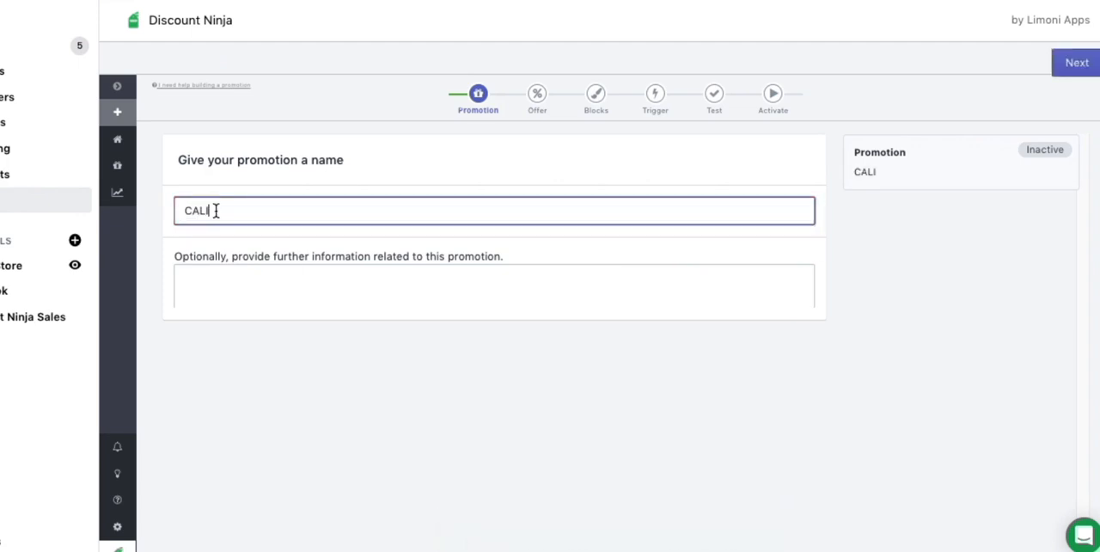
text(40FREE)
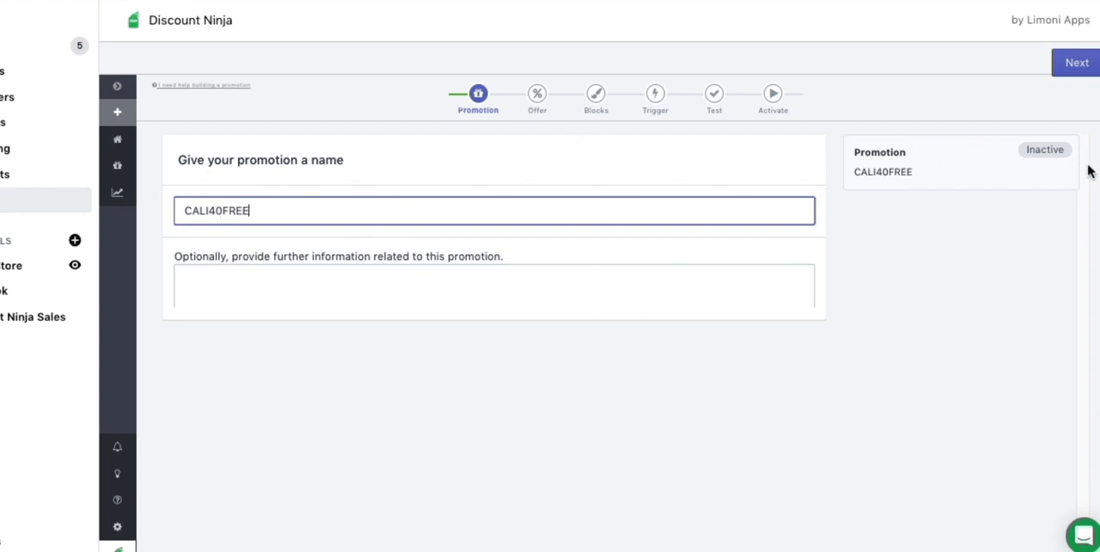
click(1078, 69)
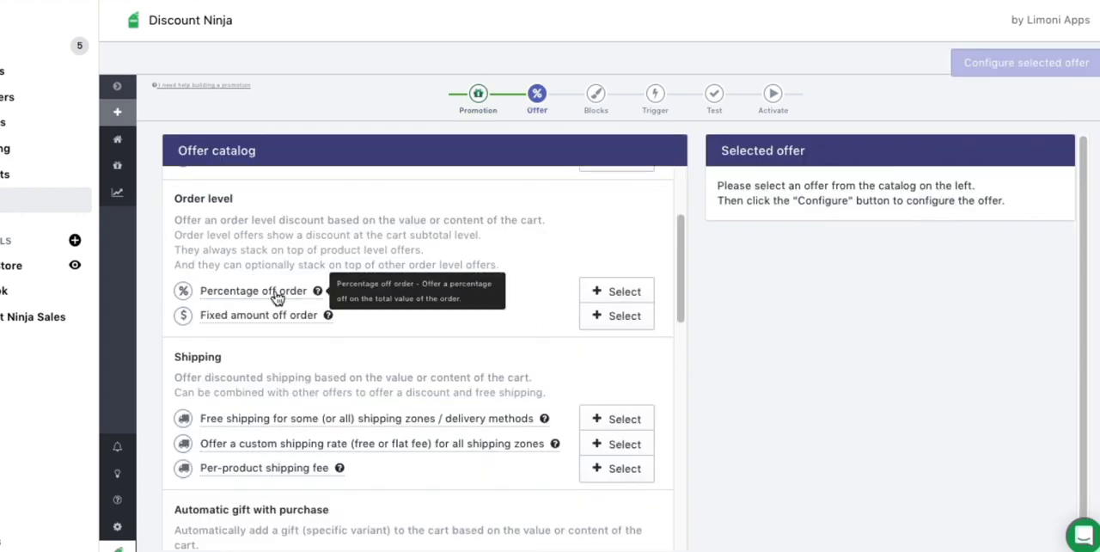
Add a percentage-off-order offer, set it to 40% at product level, check the product scope and proceed to the building blocks.
mouse_move(681, 270)
mouse_down()
mouse_move(677, 240)
mouse_move(674, 266)
mouse_up()
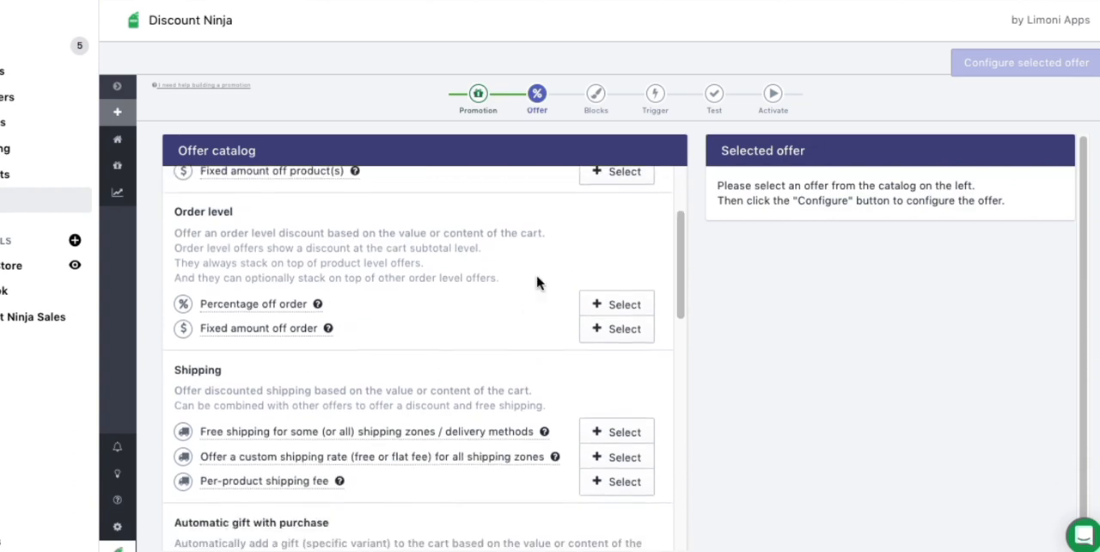
click(612, 306)
click(1025, 189)
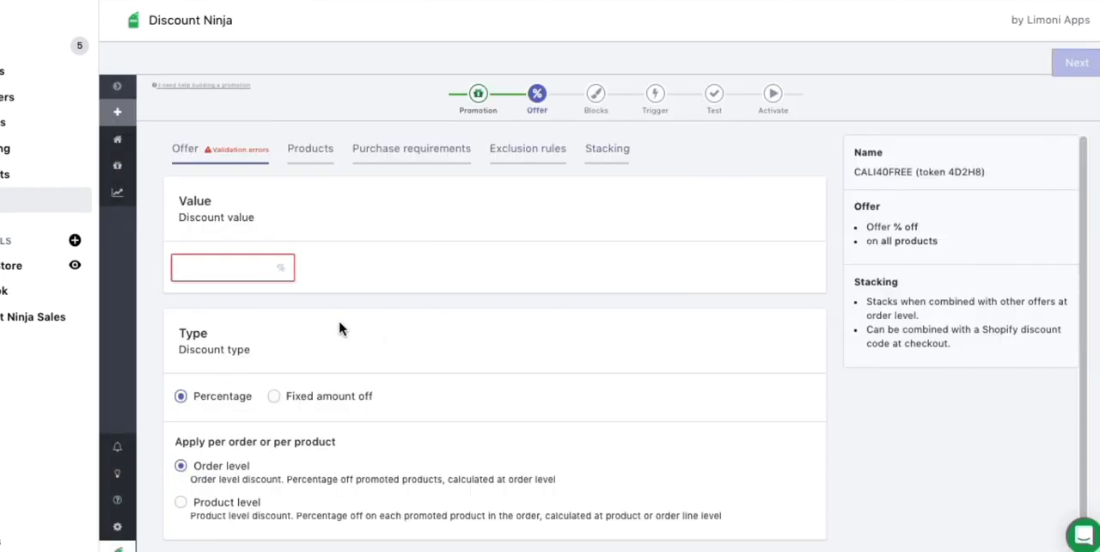
click(216, 272)
text(40)
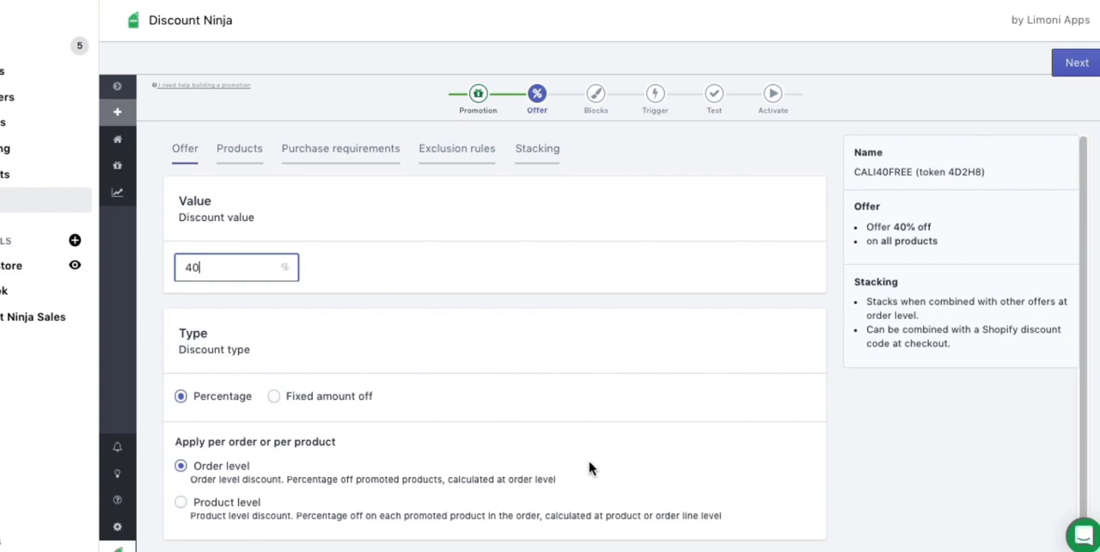
click(182, 502)
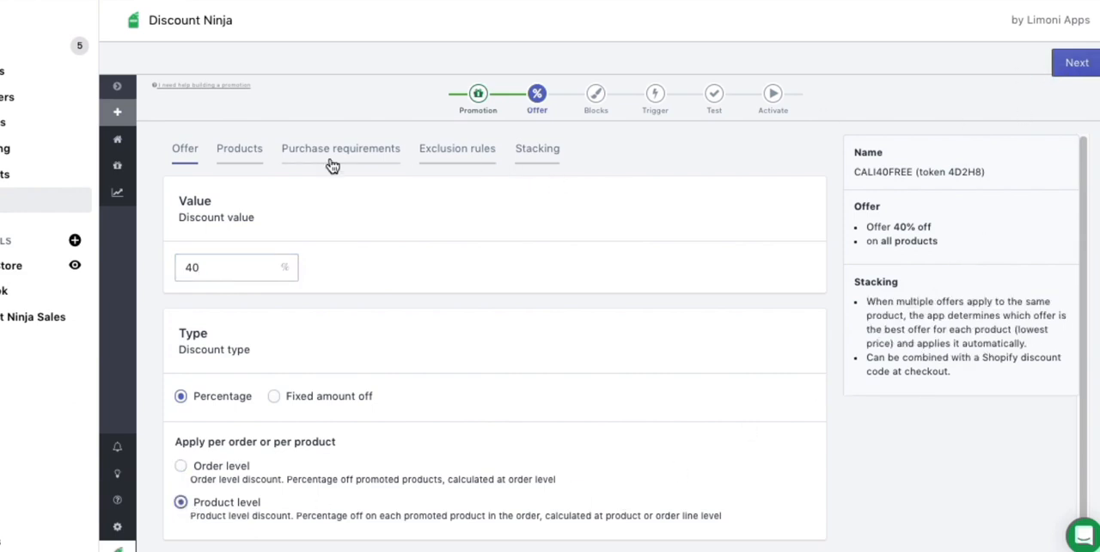
click(242, 162)
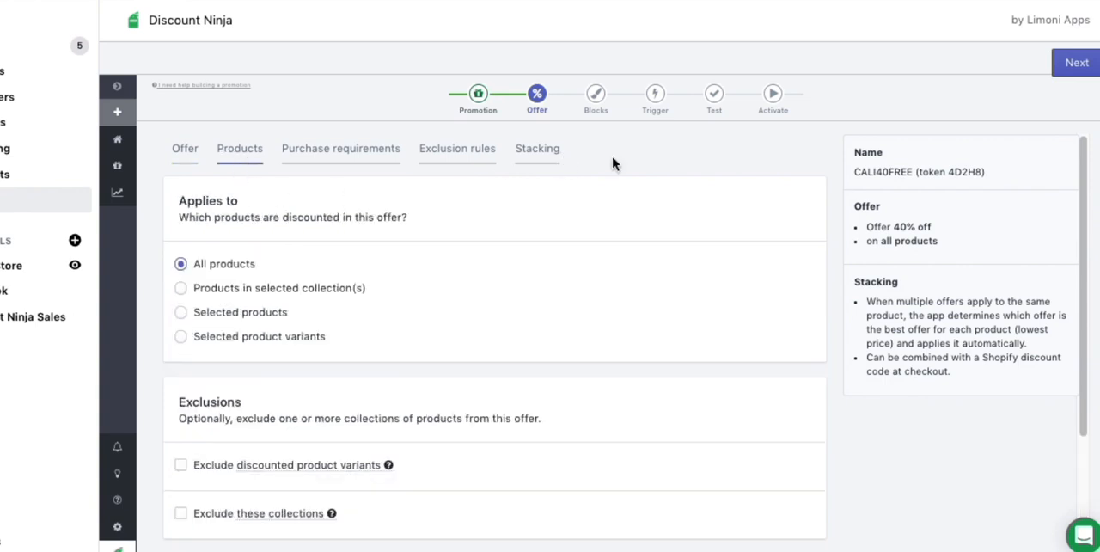
click(1074, 69)
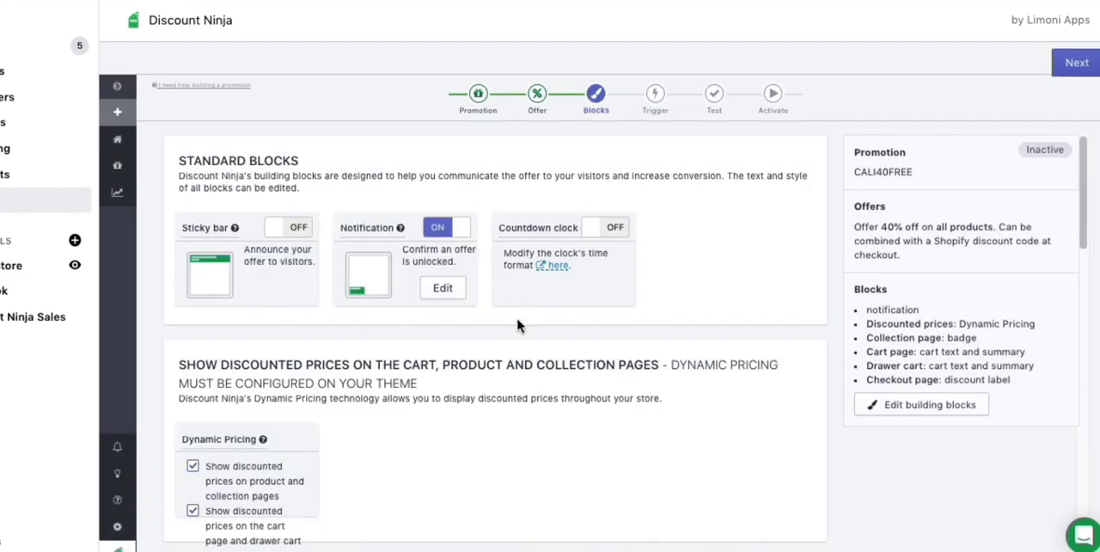
Turn off the notification and collection badge blocks for CALI40FREE and proceed to the trigger settings.
click(454, 232)
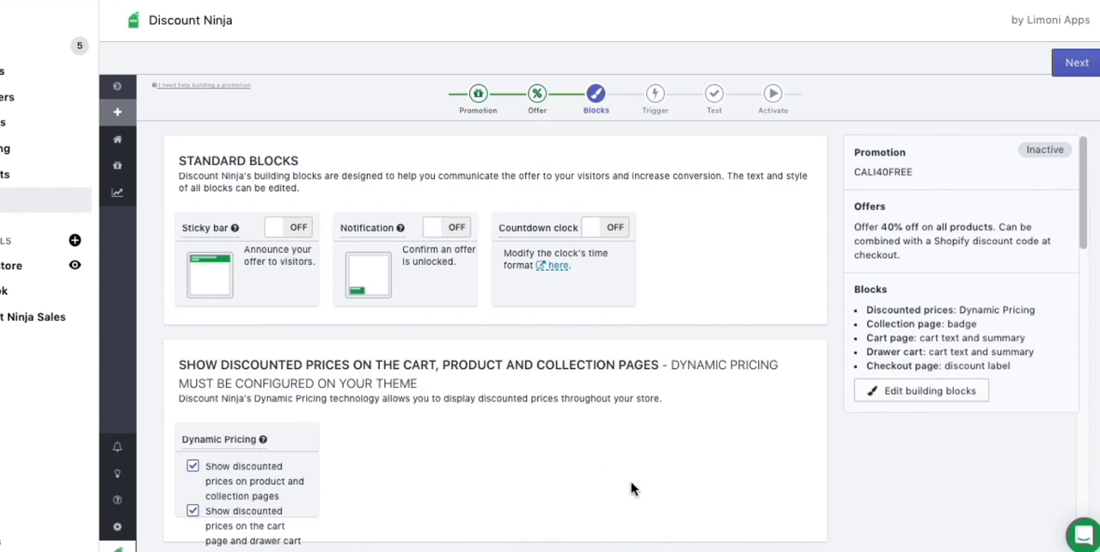
scroll(631, 456, down, 7)
scroll(579, 387, up, 3)
scroll(577, 386, down, 1)
scroll(577, 387, down, 4)
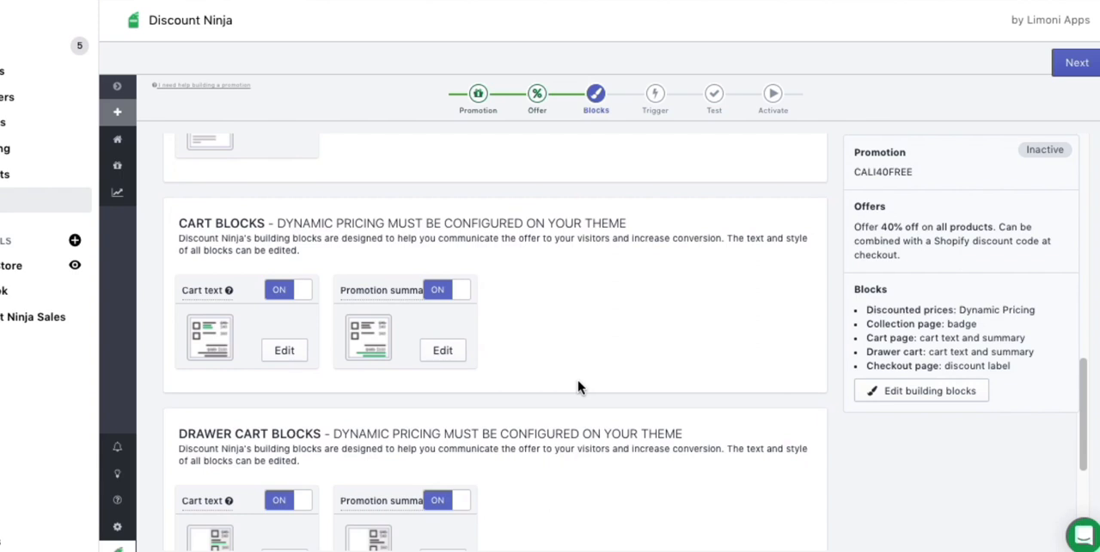
scroll(577, 387, down, 3)
scroll(358, 264, up, 8)
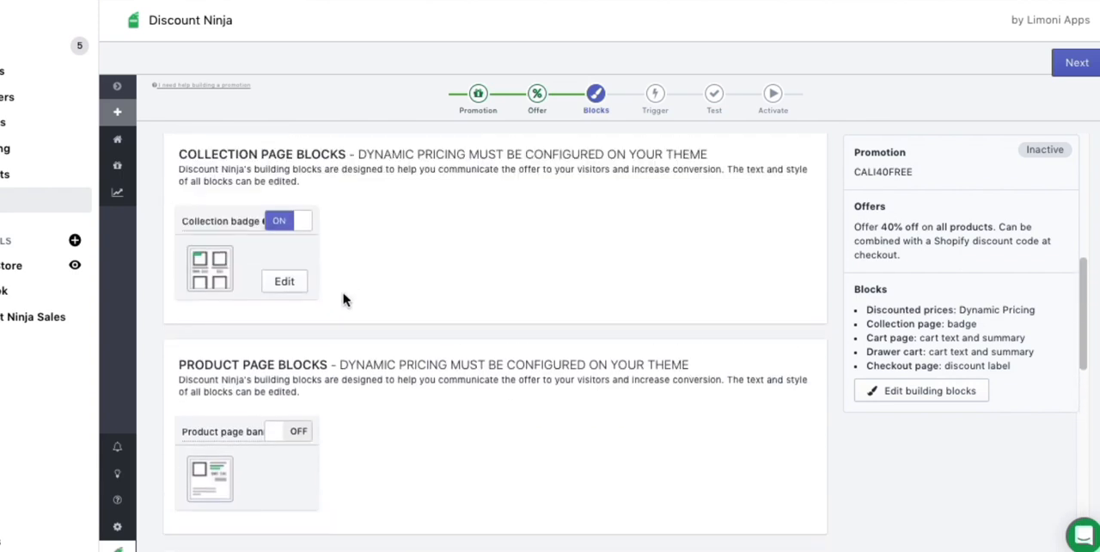
click(282, 249)
scroll(648, 270, up, 5)
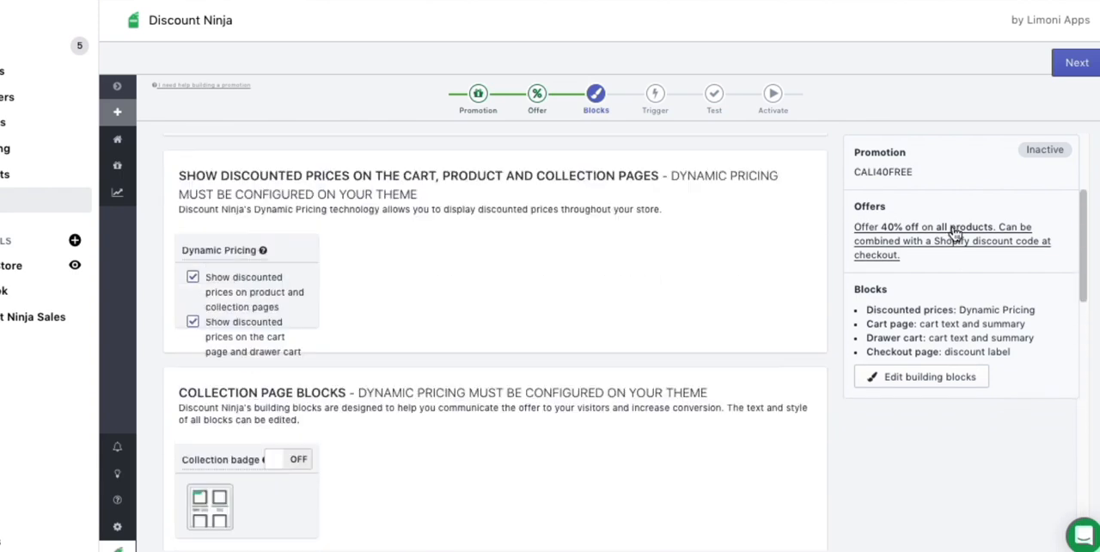
click(1077, 65)
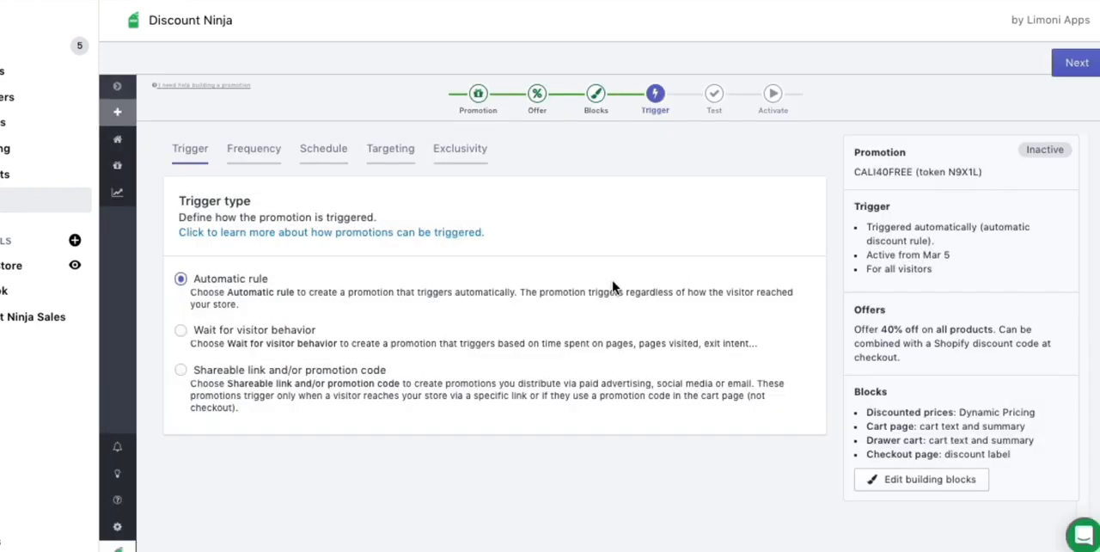
Trigger the promotion by shareable link and/or promotion code, set the single fixed code CALI40FREE, and proceed to the test stage.
click(181, 370)
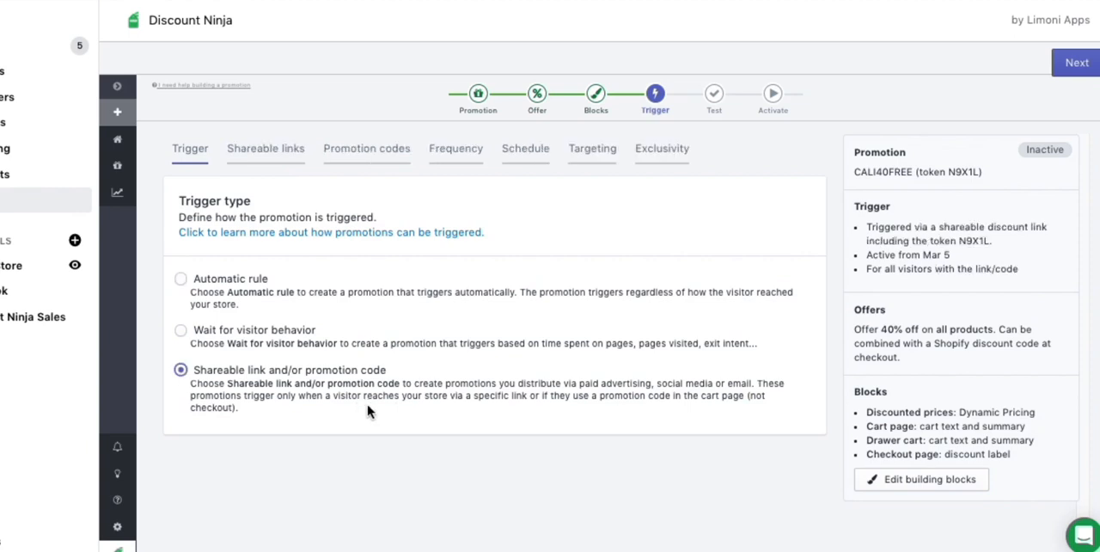
click(361, 155)
click(180, 303)
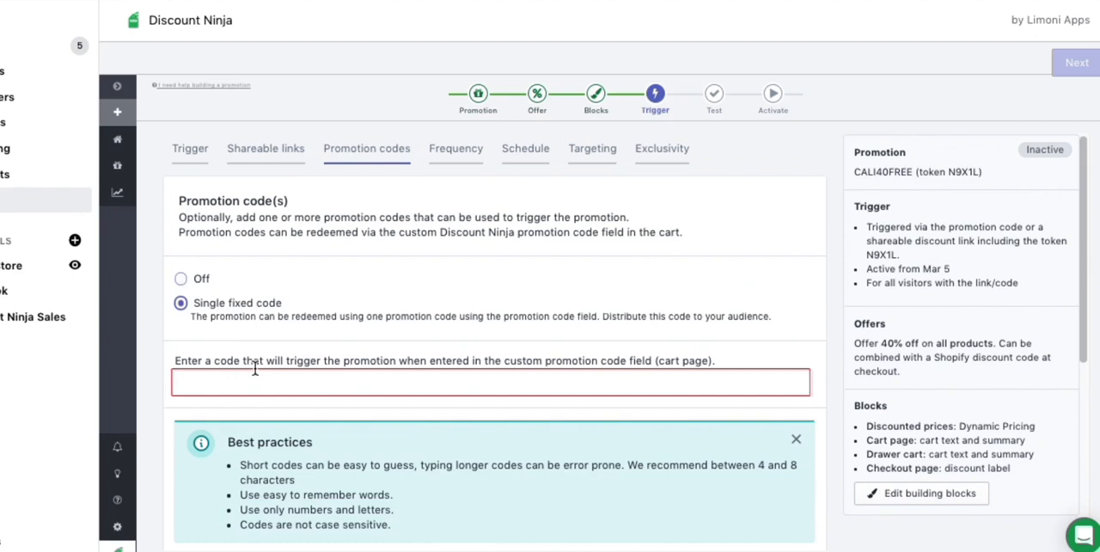
click(247, 383)
text(CAL)
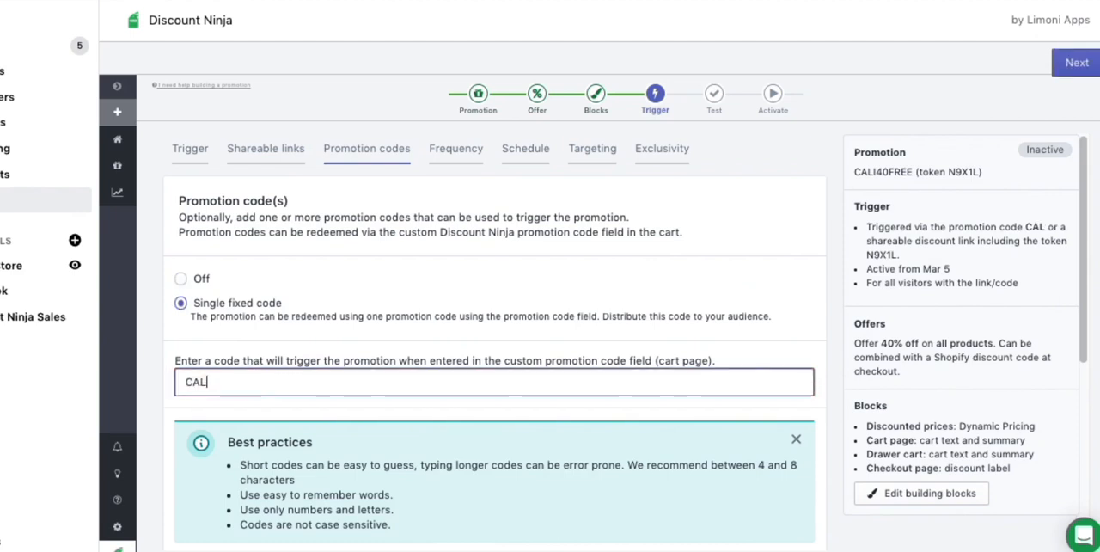
text(I40F)
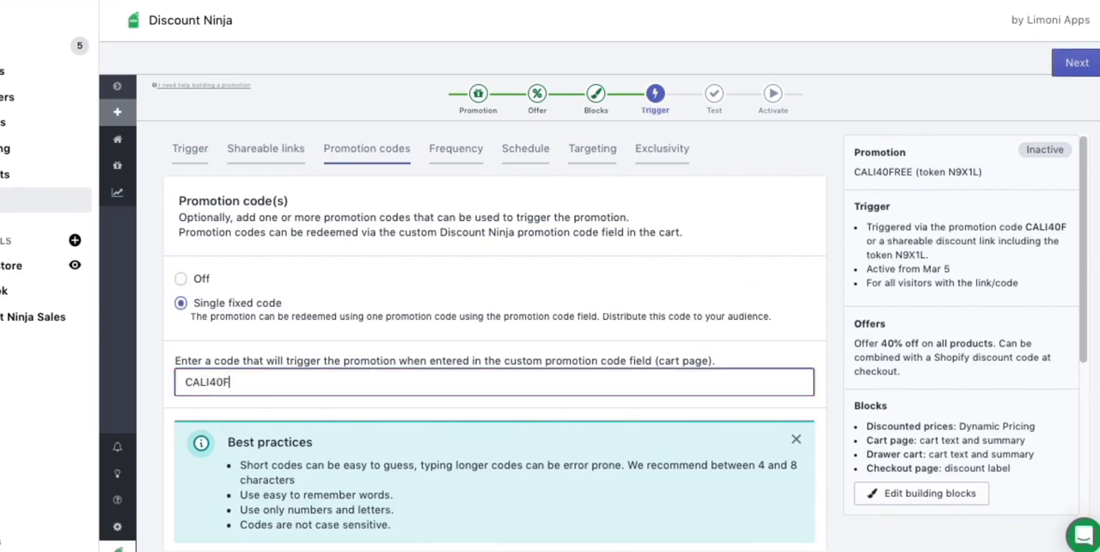
text(REE)
scroll(470, 356, down, 5)
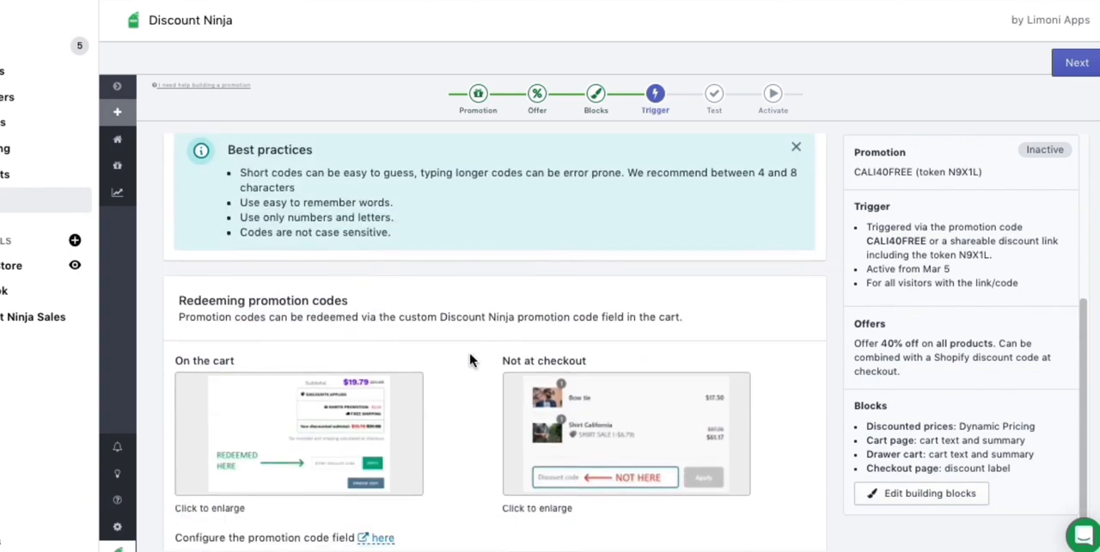
scroll(469, 361, up, 5)
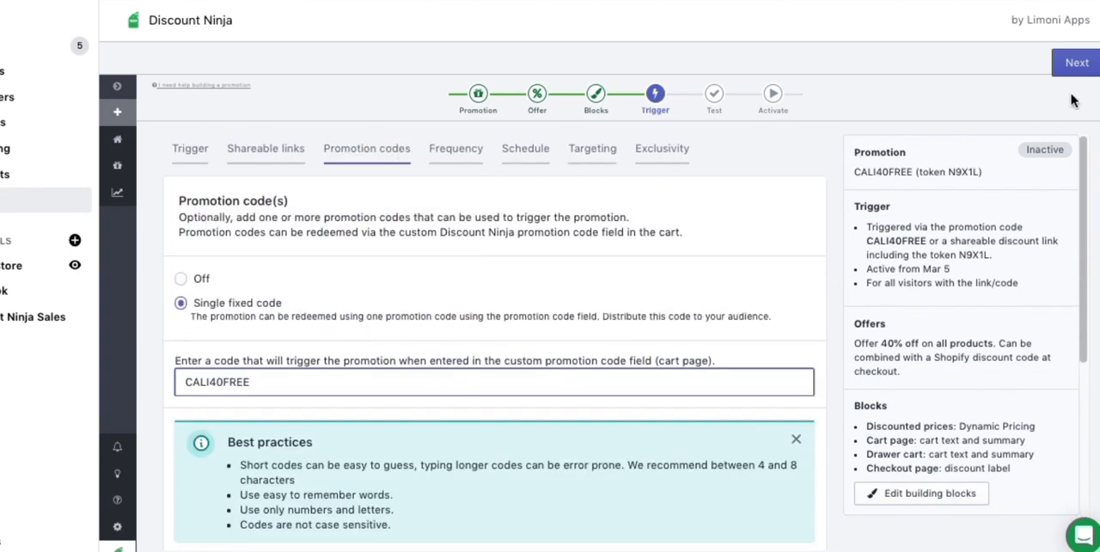
click(1079, 65)
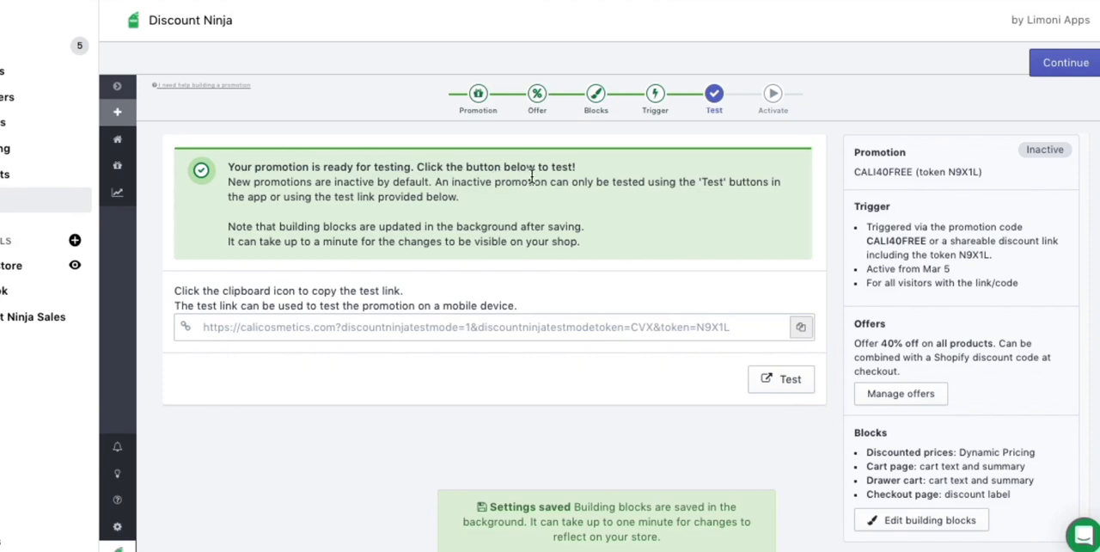
Launch the CALI40FREE promotion test on the storefront and open the shopping cart.
click(790, 385)
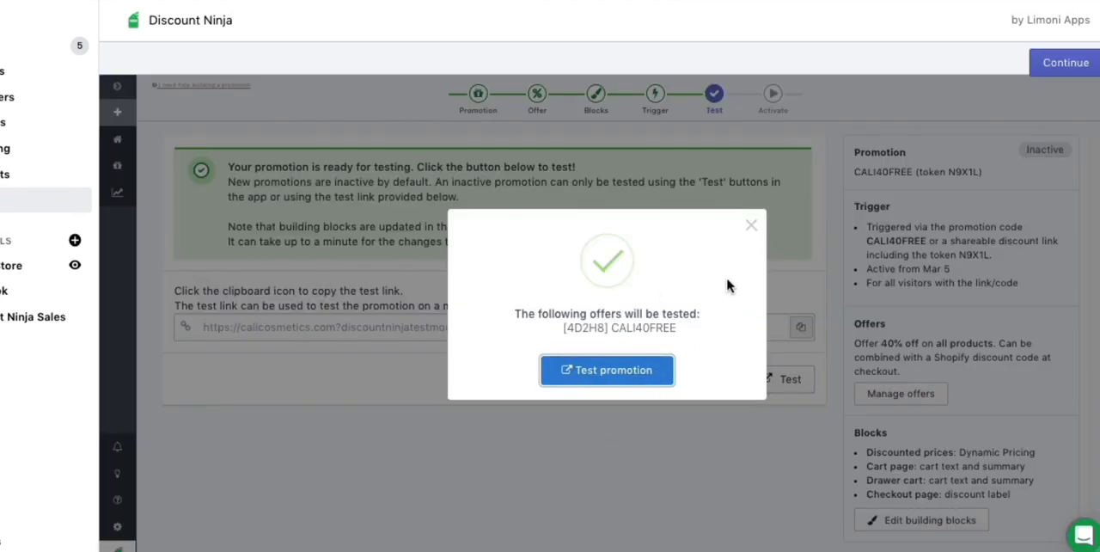
click(613, 371)
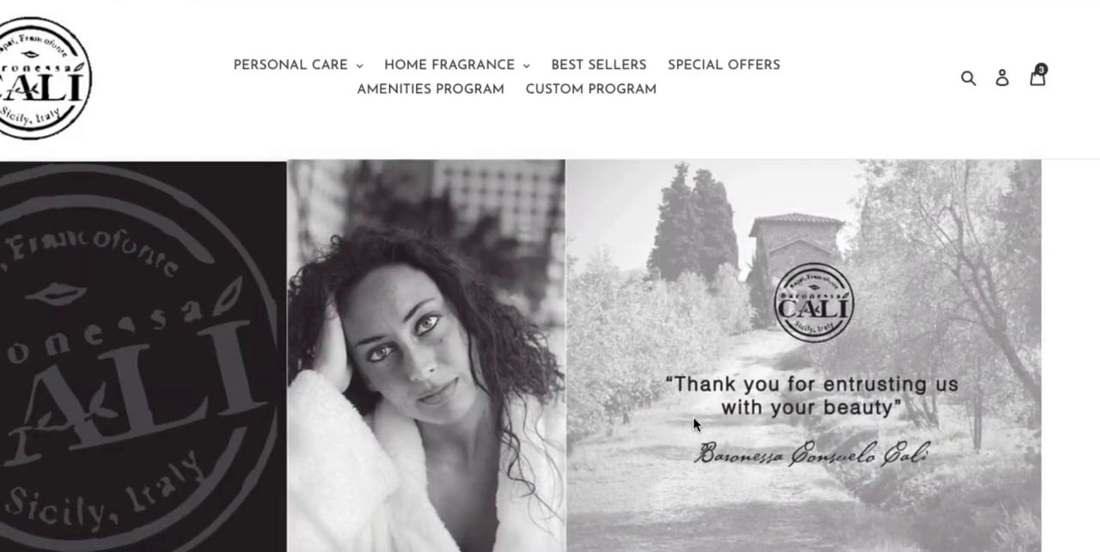
click(1039, 78)
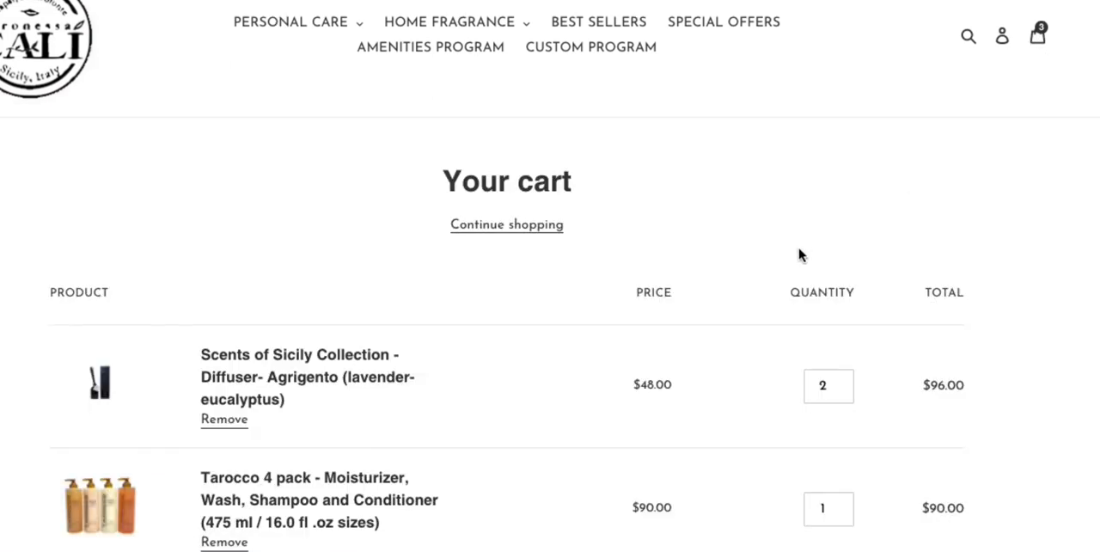
Examine the cart's discounted line prices, promotion summary, subtotal and discount code field, and close the test store.
scroll(799, 254, down, 3)
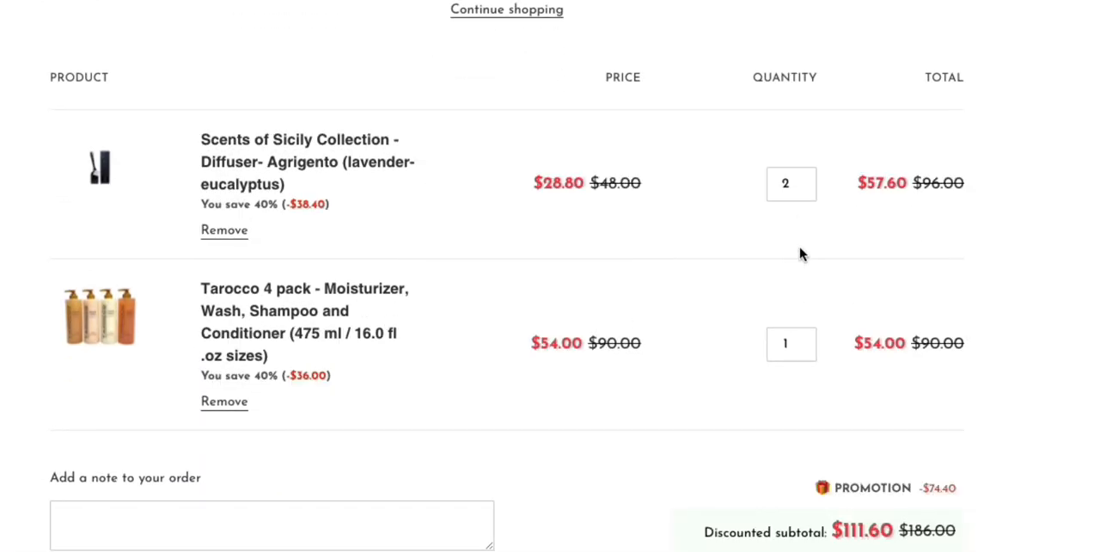
scroll(714, 268, down, 1)
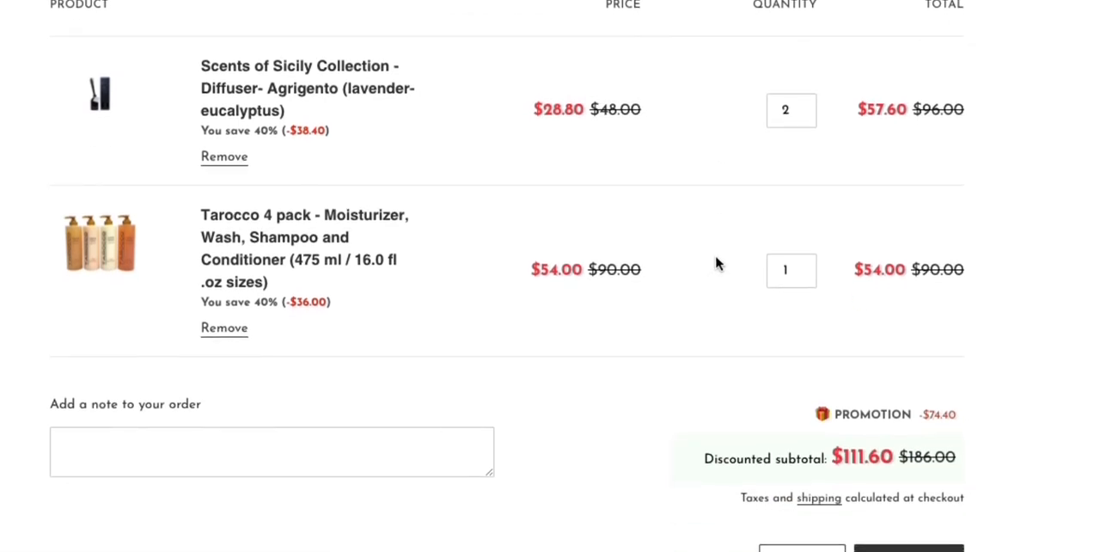
scroll(715, 268, down, 1)
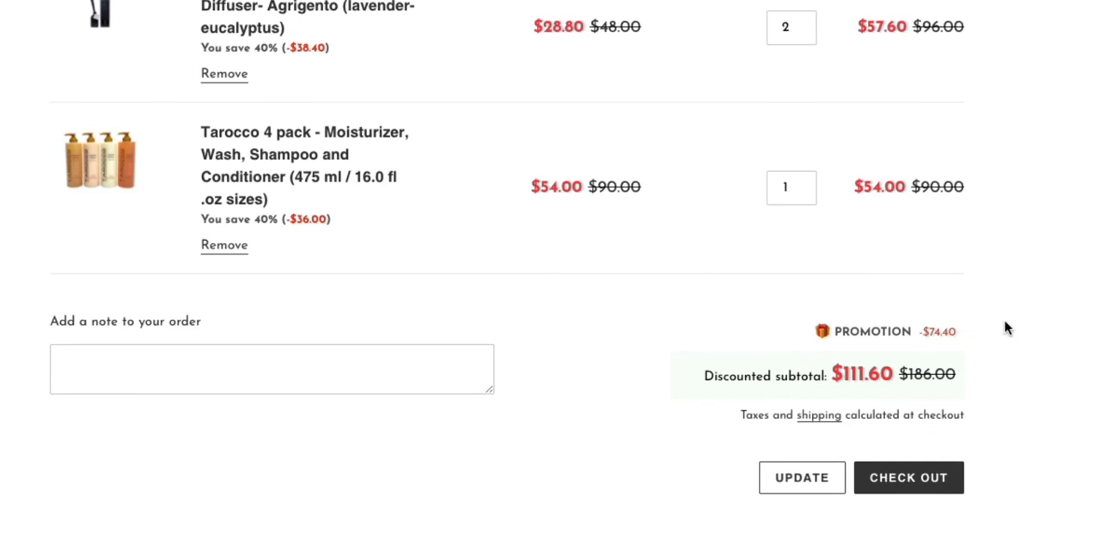
scroll(977, 327, down, 2)
click(839, 421)
scroll(1031, 295, up, 1)
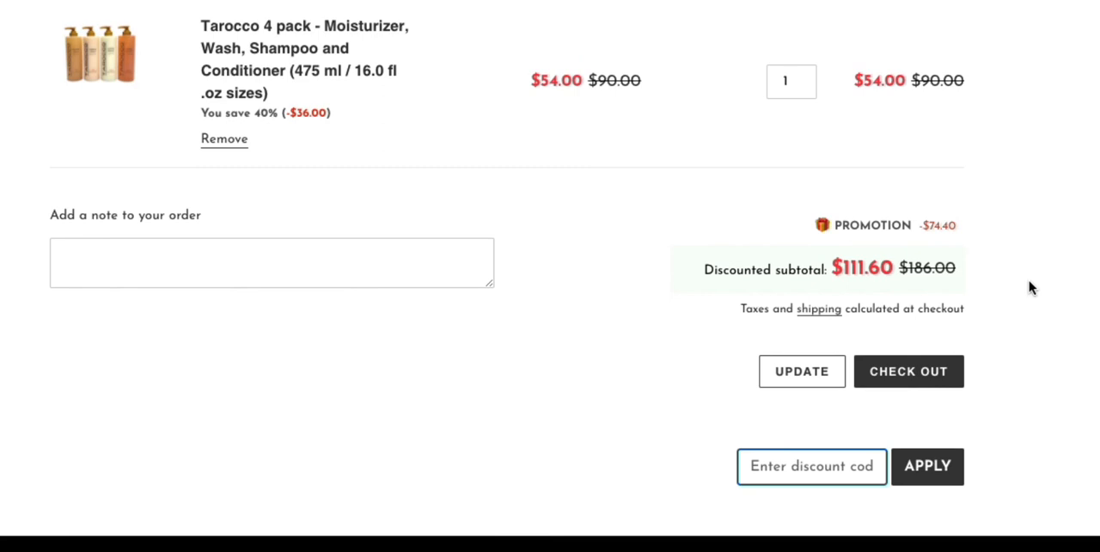
scroll(1031, 287, up, 3)
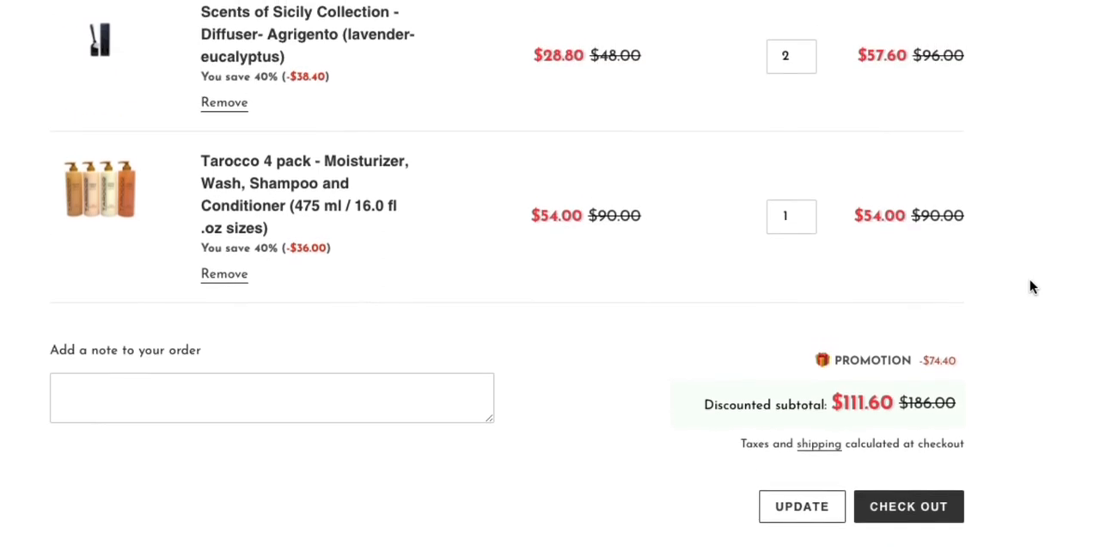
scroll(1031, 286, up, 8)
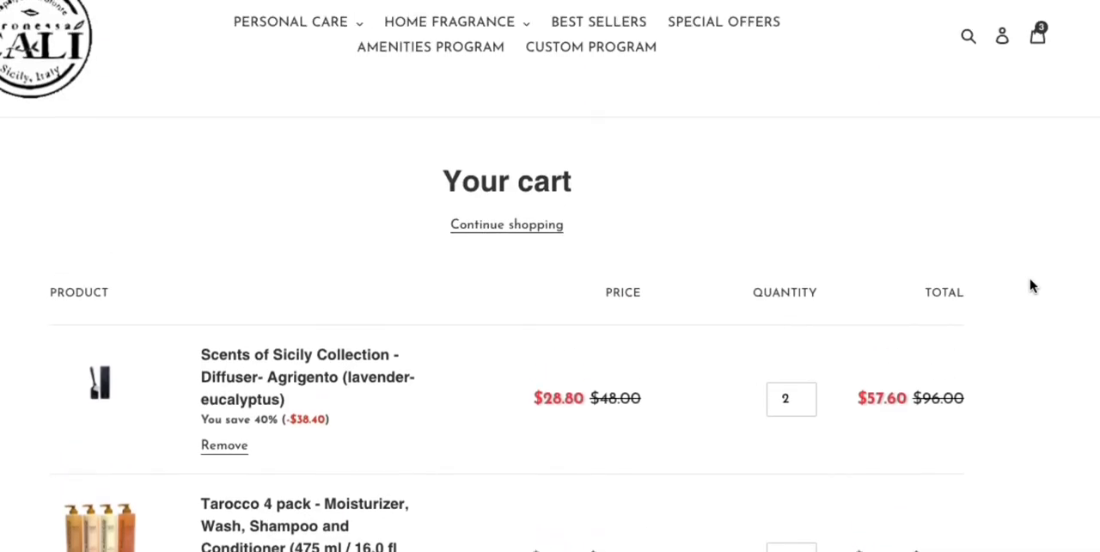
scroll(1031, 286, down, 10)
scroll(1031, 286, down, 10)
scroll(1033, 283, up, 20)
key(super+w)
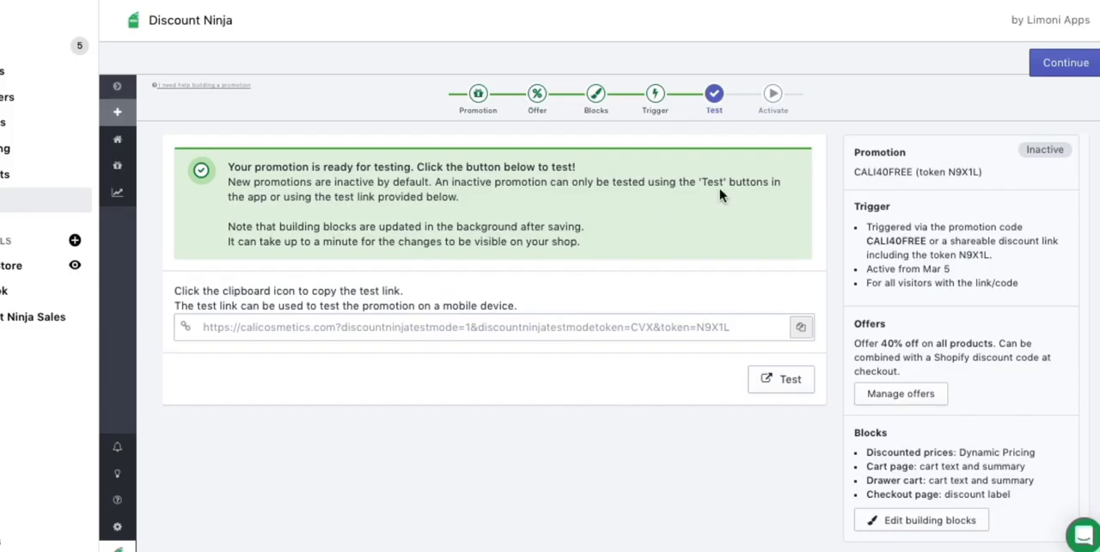
Review the trigger, offer and promotion name settings of CALI40FREE.
click(656, 95)
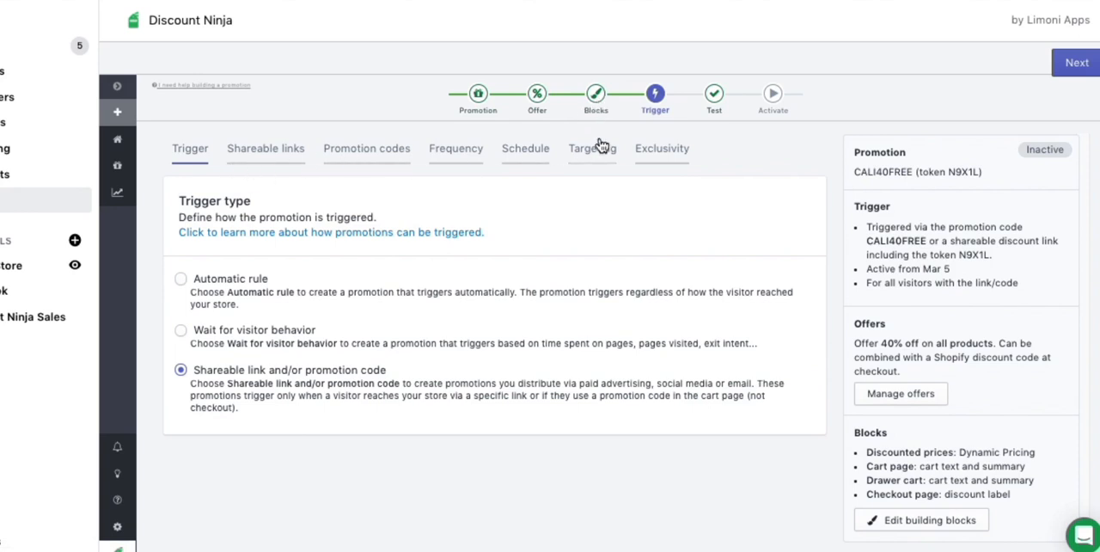
click(594, 97)
click(537, 105)
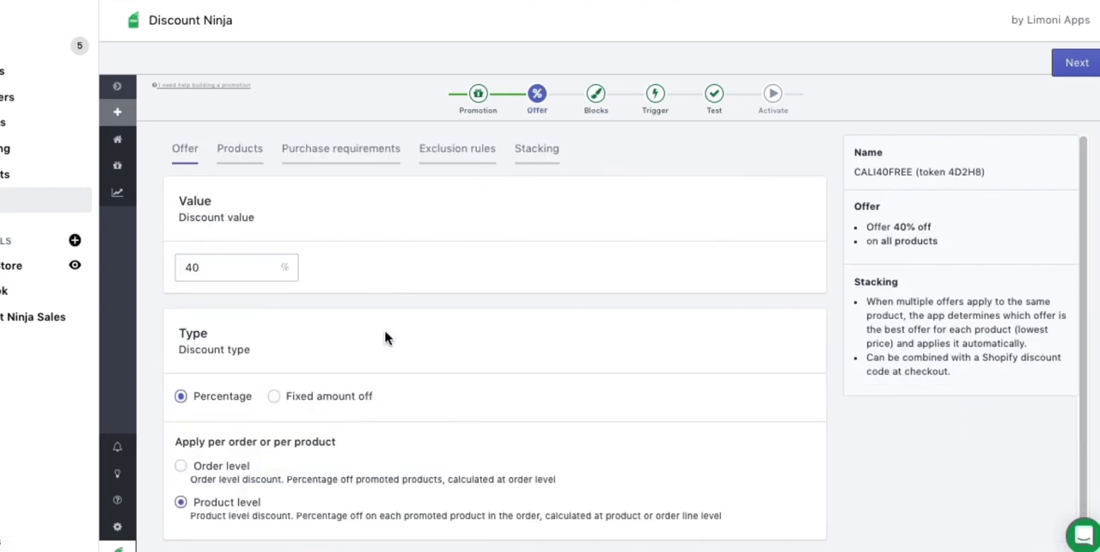
scroll(427, 406, down, 1)
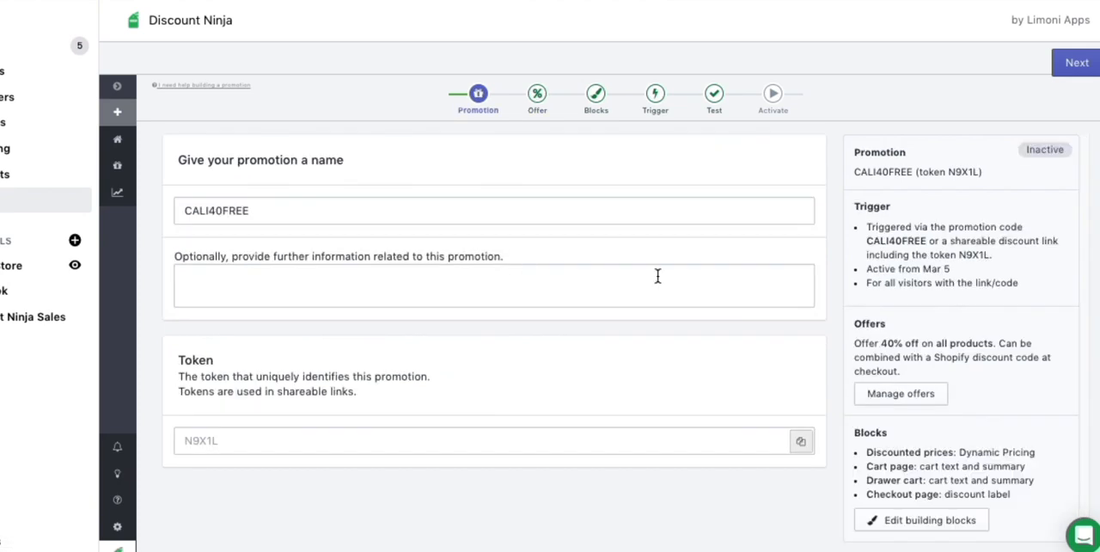
Return to the test stage, continue to activation and activate the CALI40FREE promotion.
click(720, 94)
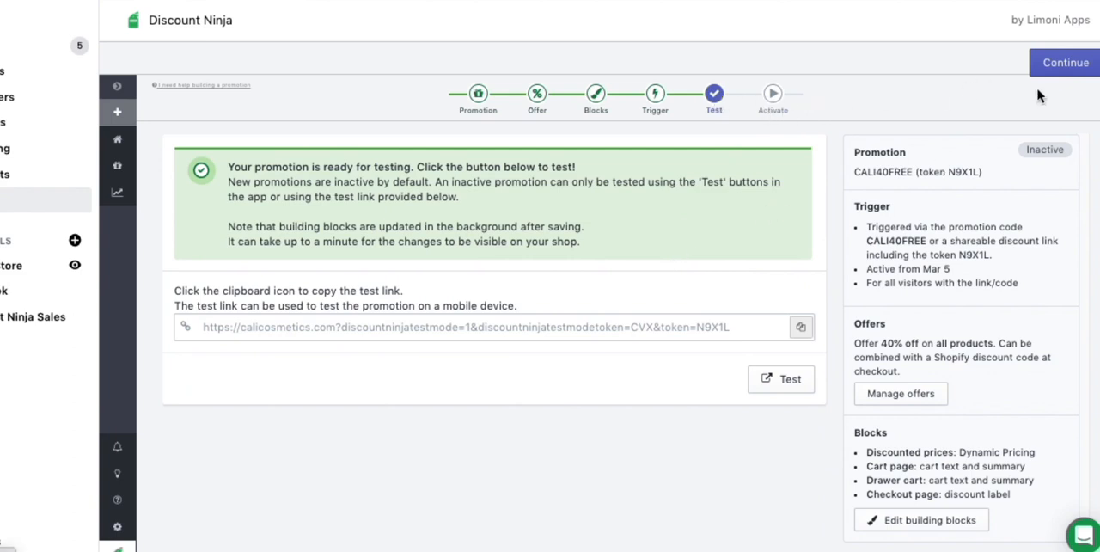
click(1069, 67)
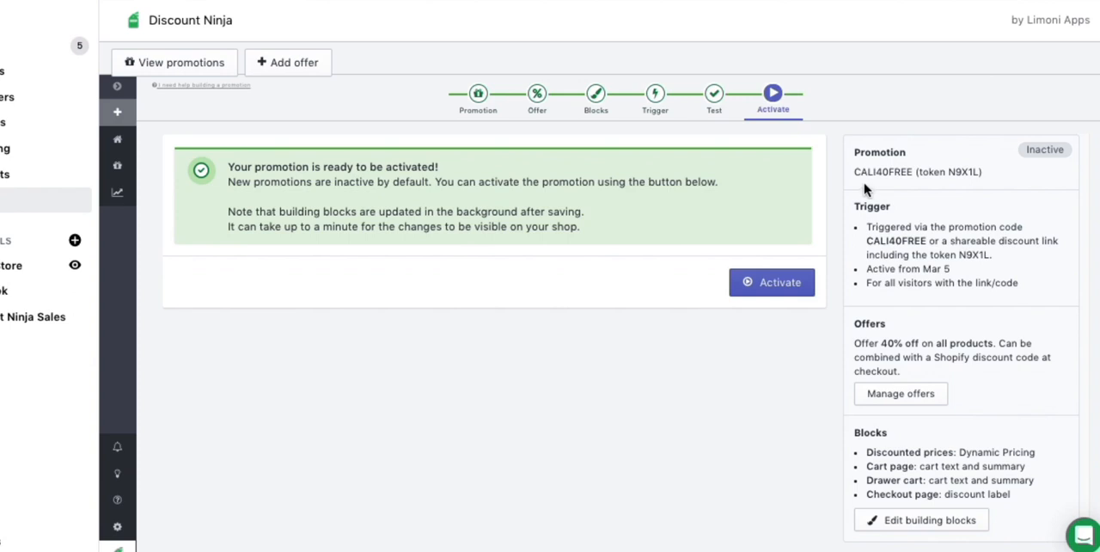
click(769, 284)
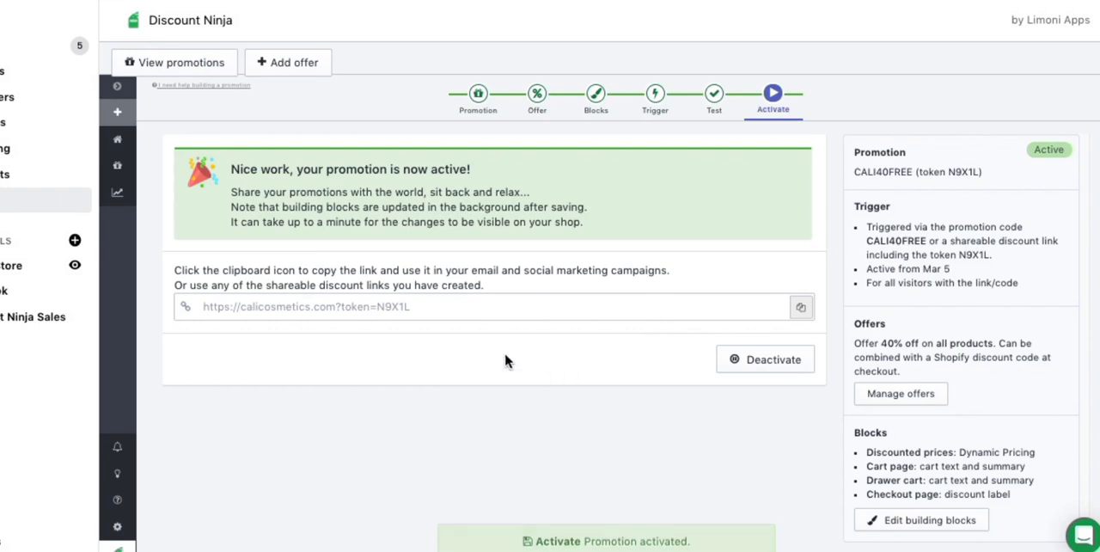
click(292, 65)
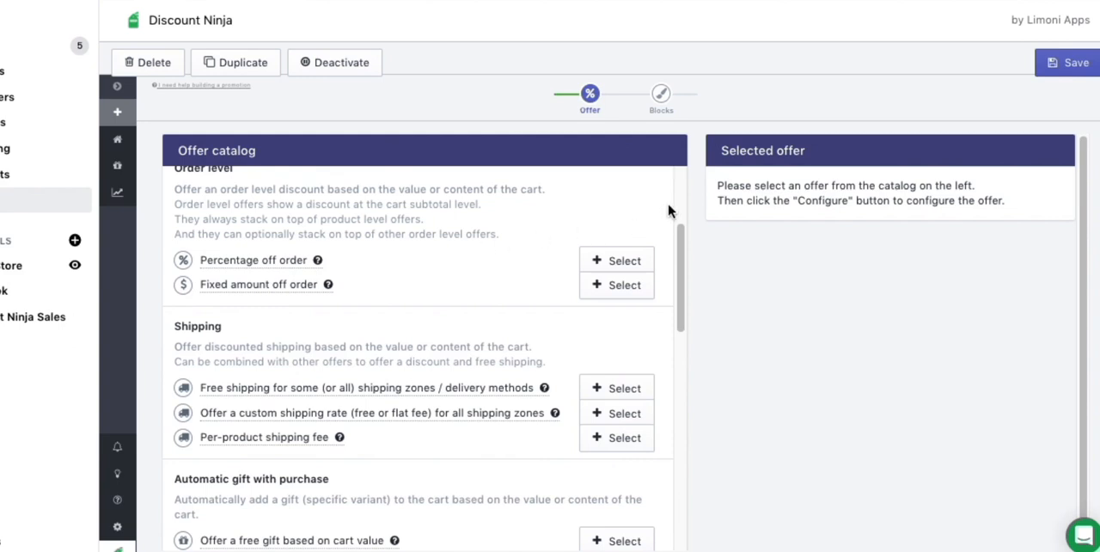
drag(681, 241, 665, 146)
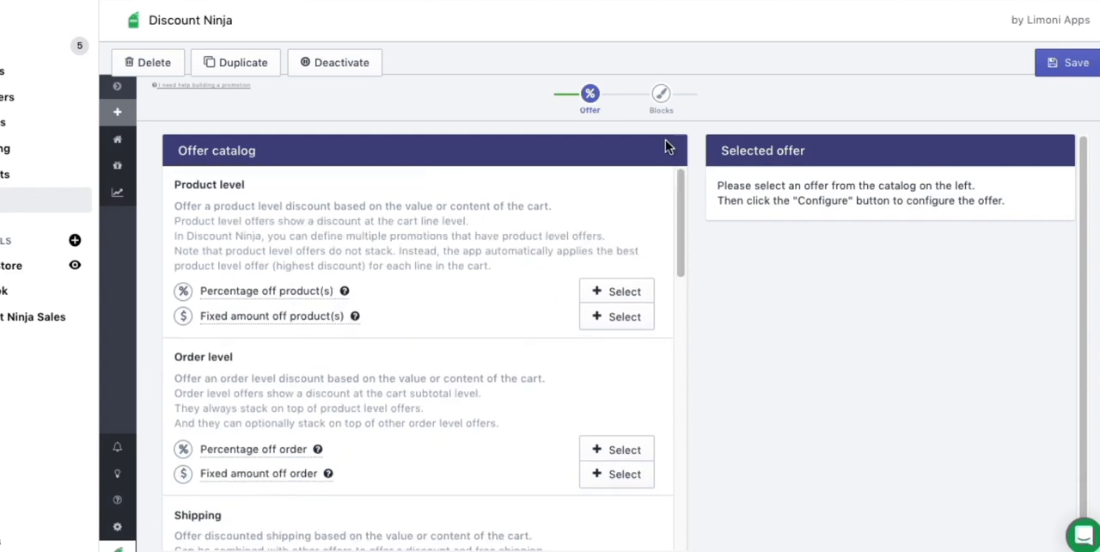
click(120, 166)
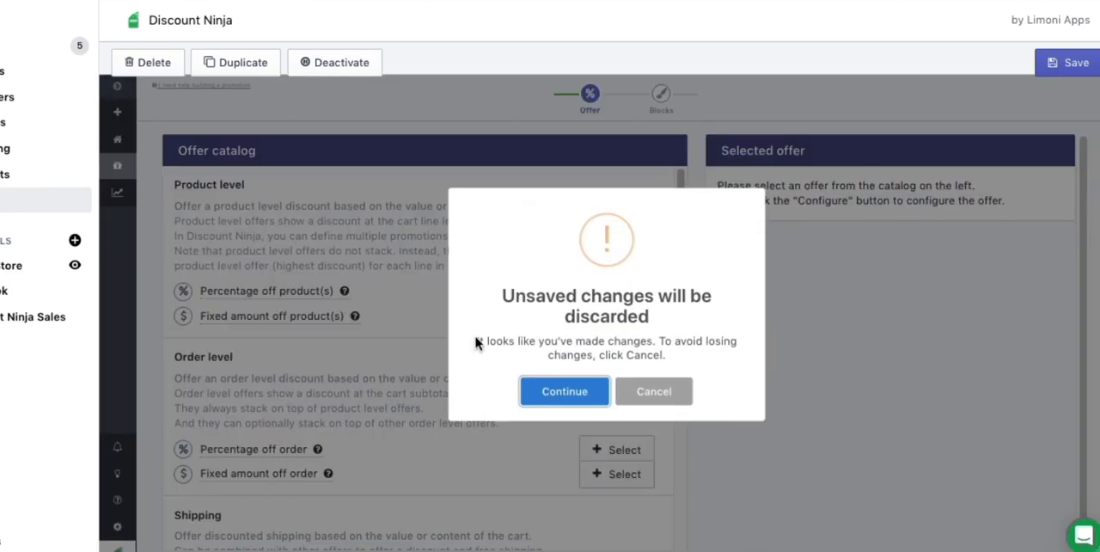
Open the CALI40FREE promotion for editing from the promotions list and go to its offers.
click(557, 397)
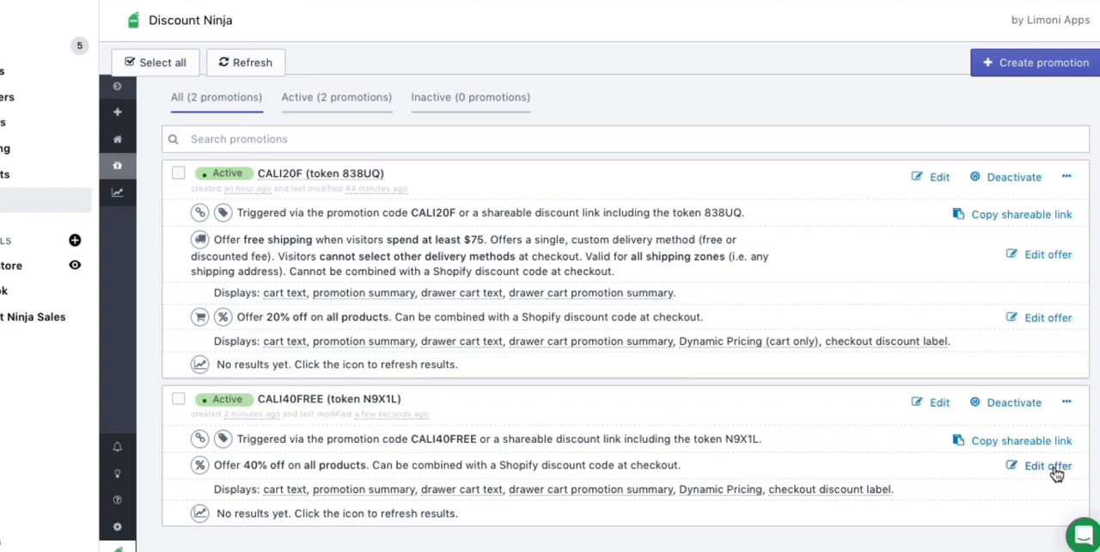
click(940, 404)
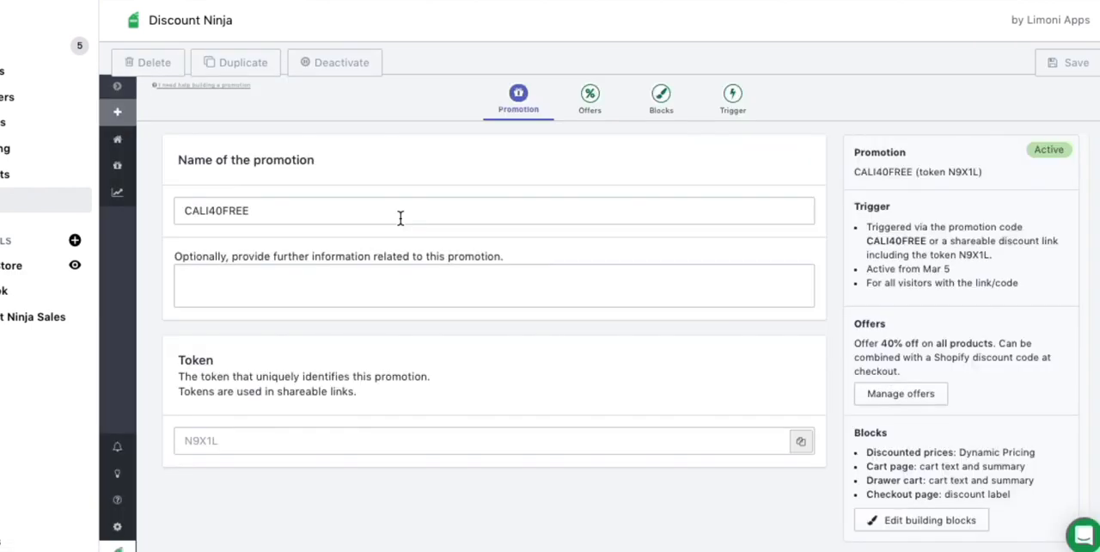
click(925, 400)
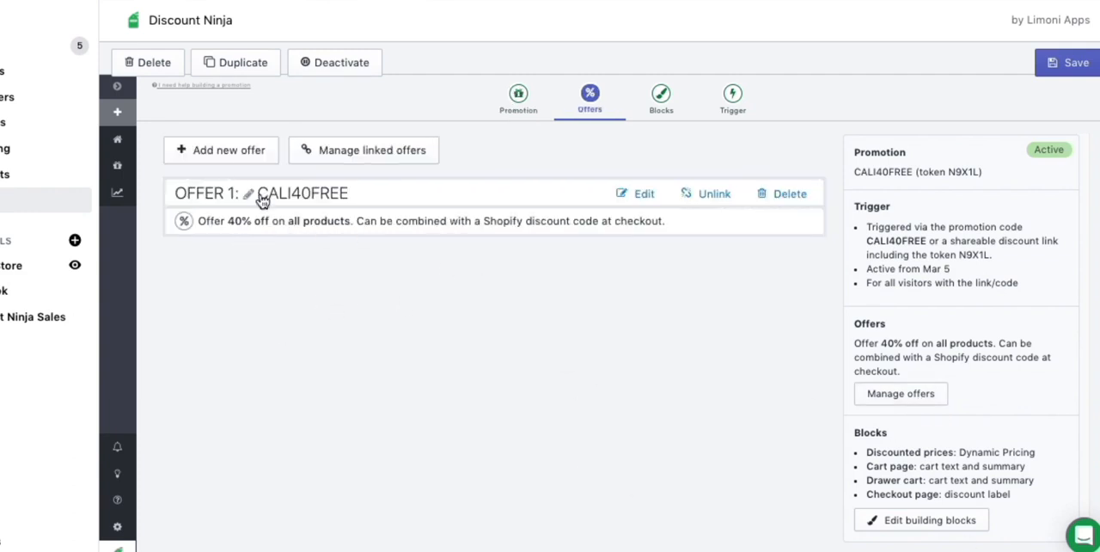
Add a new offer with a custom shipping rate (free or flat fee) for all shipping zones and open its configuration.
click(230, 165)
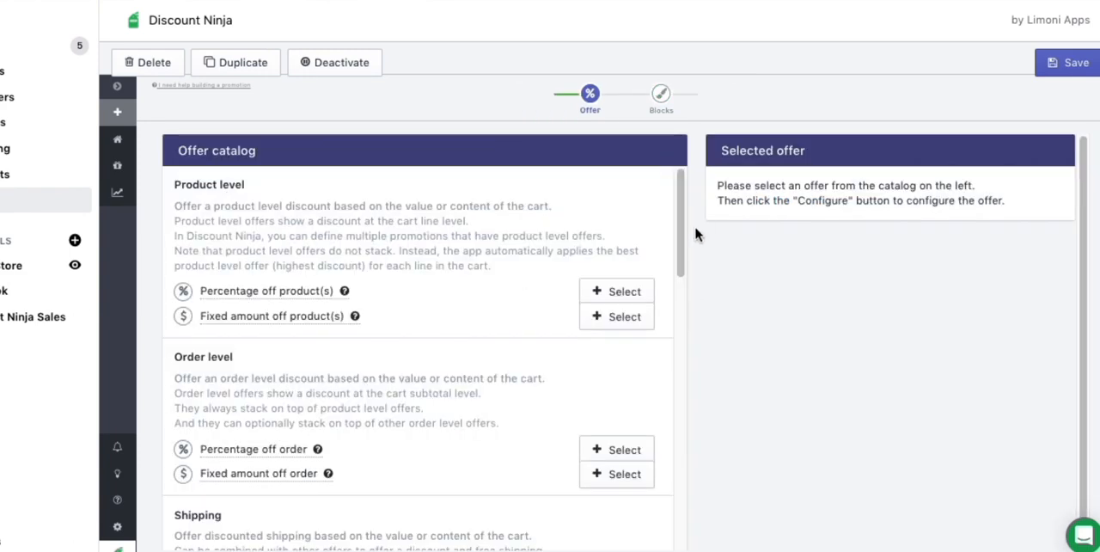
scroll(685, 312, down, 4)
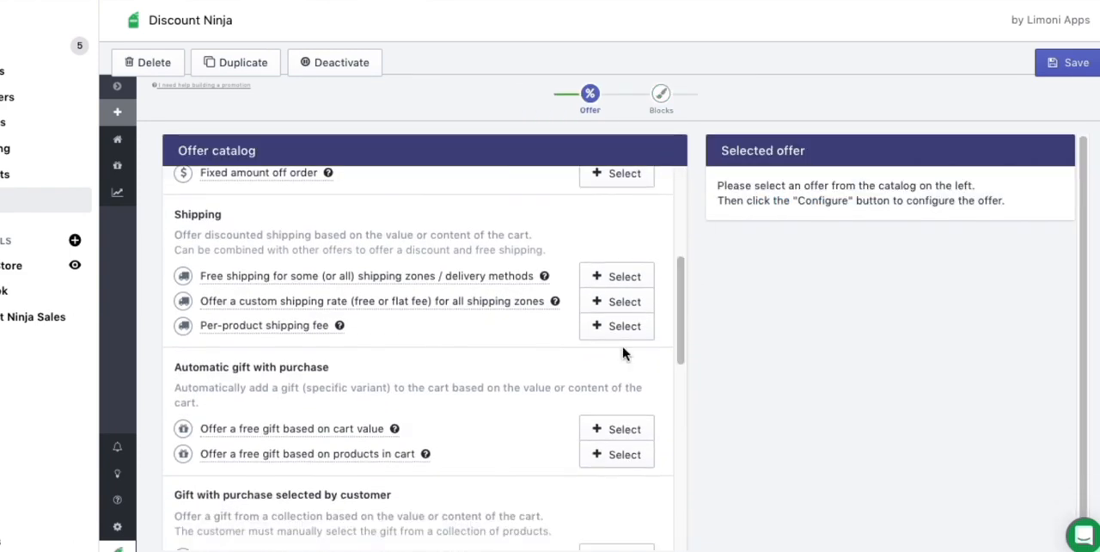
click(615, 303)
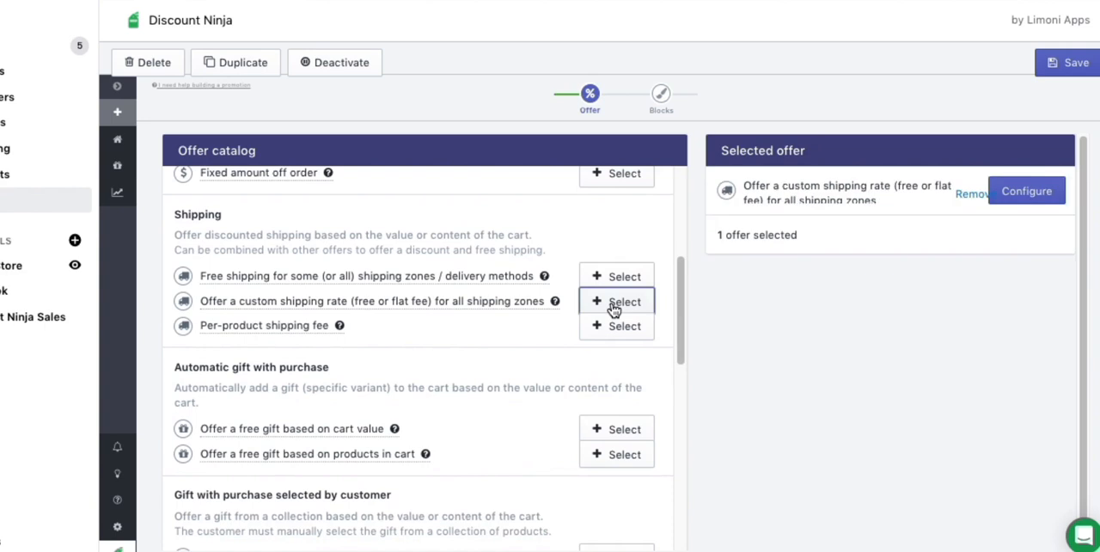
click(1008, 197)
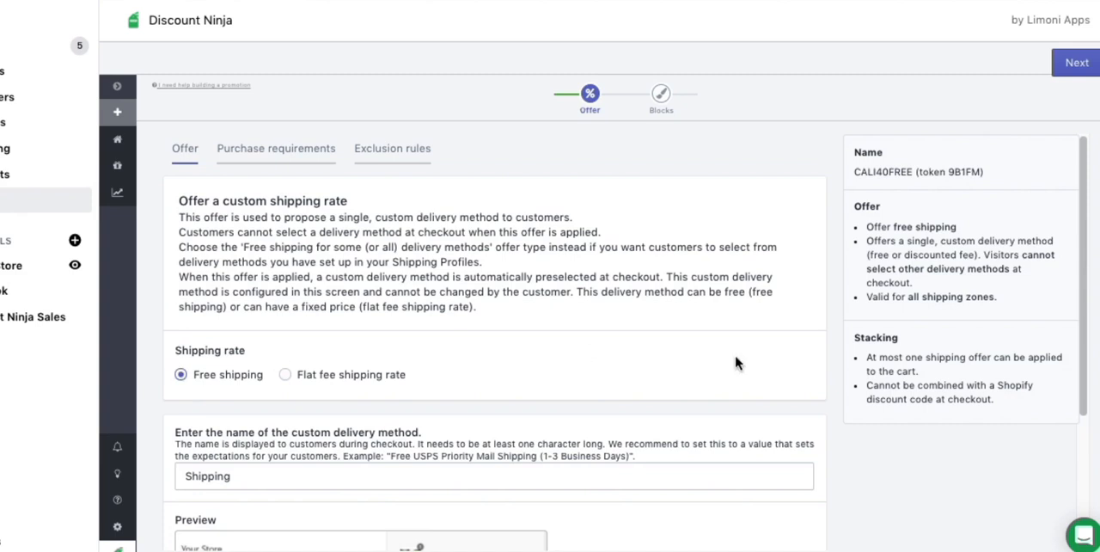
Add an order value purchase requirement to the free shipping offer, applying it when visitors spend at least $75.
scroll(610, 378, down, 5)
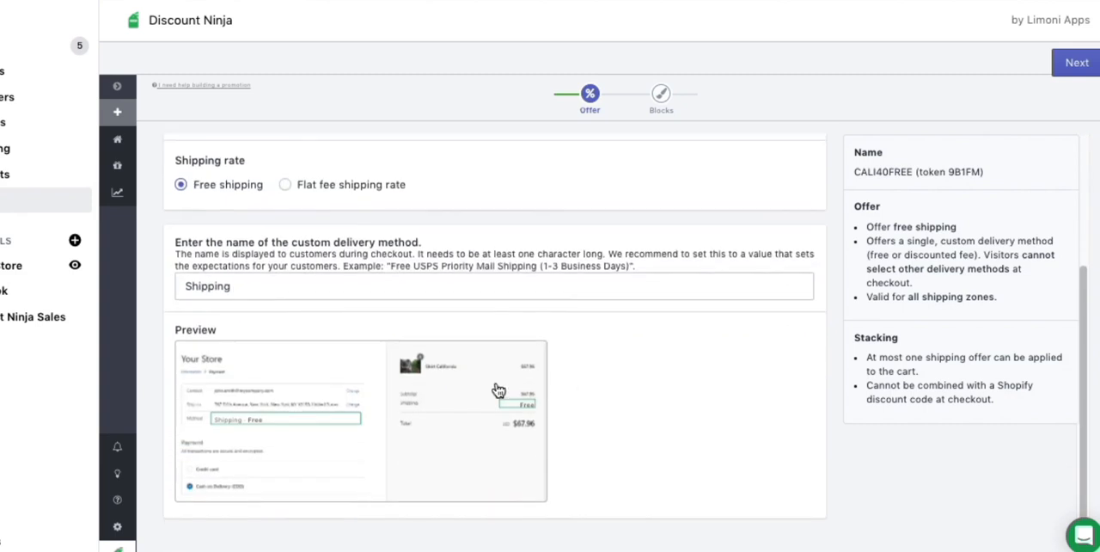
scroll(367, 327, up, 3)
scroll(367, 322, up, 2)
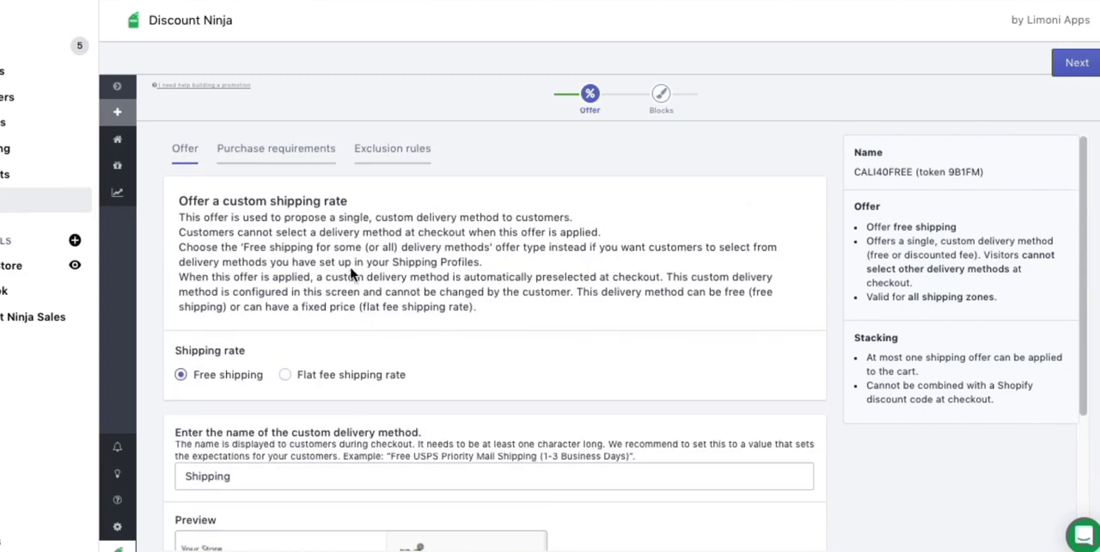
click(245, 152)
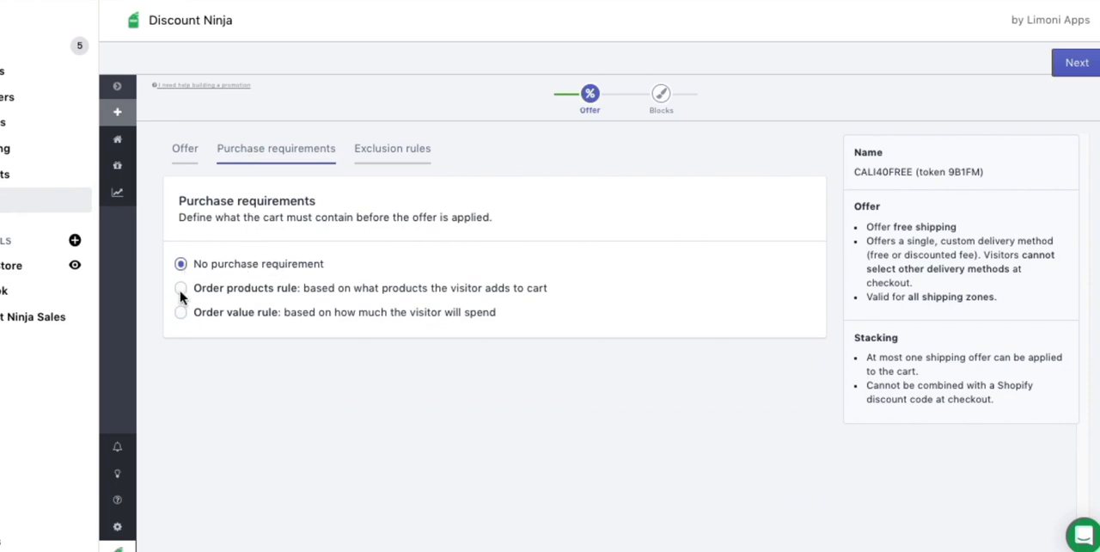
click(181, 312)
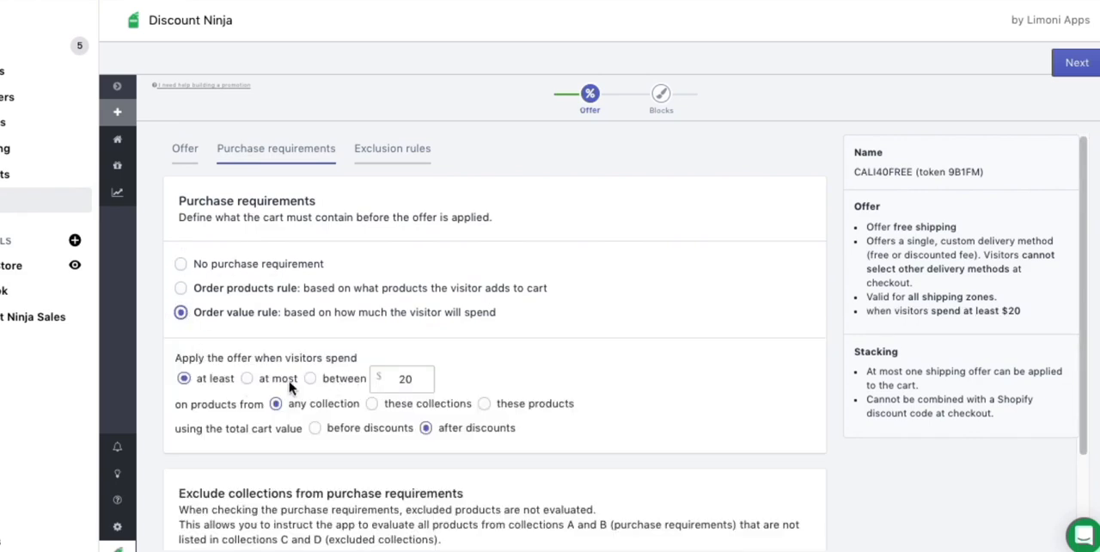
double_click(419, 382)
text(75)
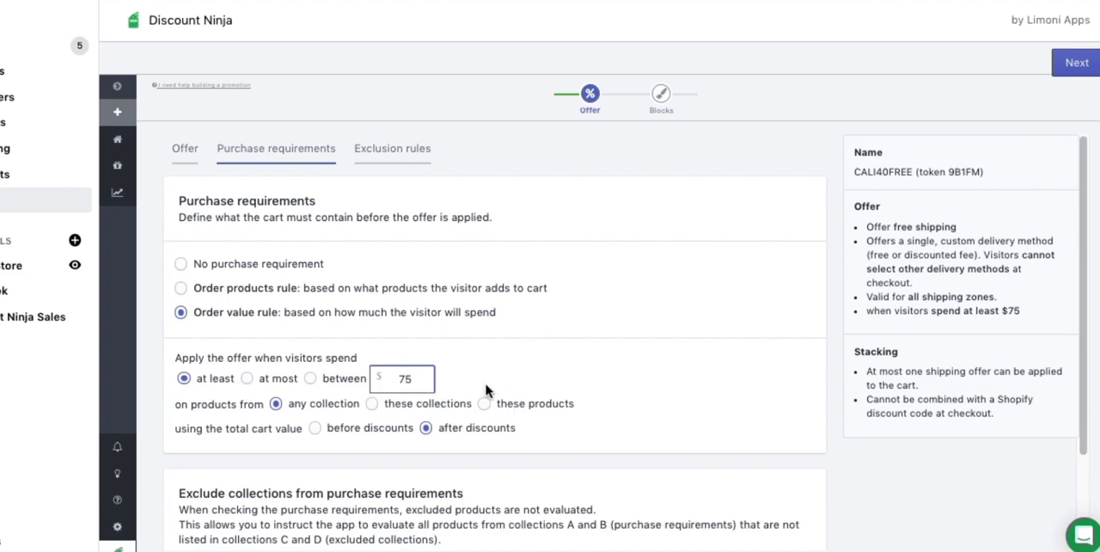
Base the spend requirement on the total cart value before discounts and continue to the building blocks.
drag(197, 430, 281, 437)
click(507, 462)
click(315, 429)
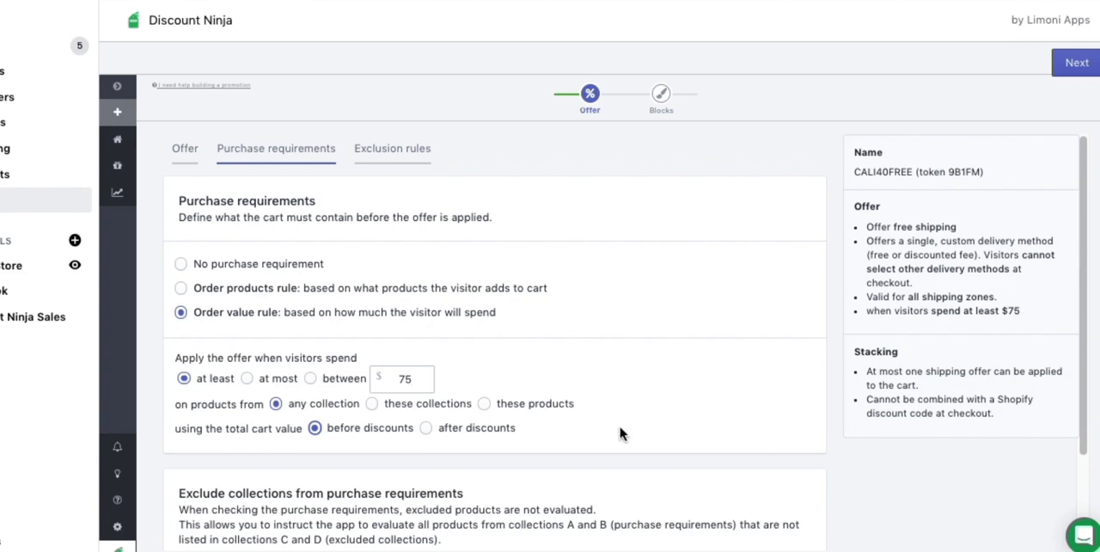
scroll(624, 427, down, 3)
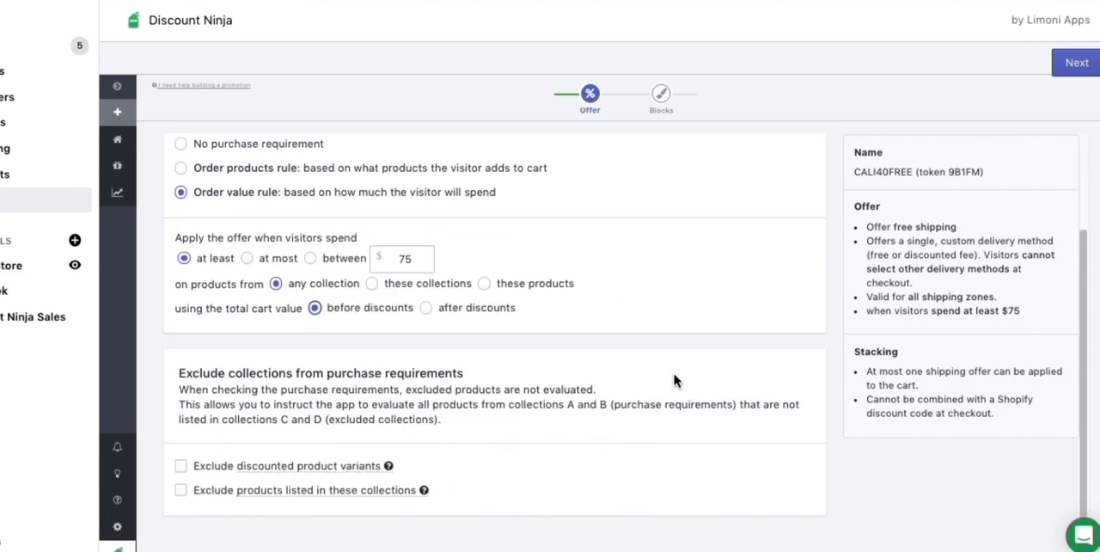
scroll(673, 381, up, 3)
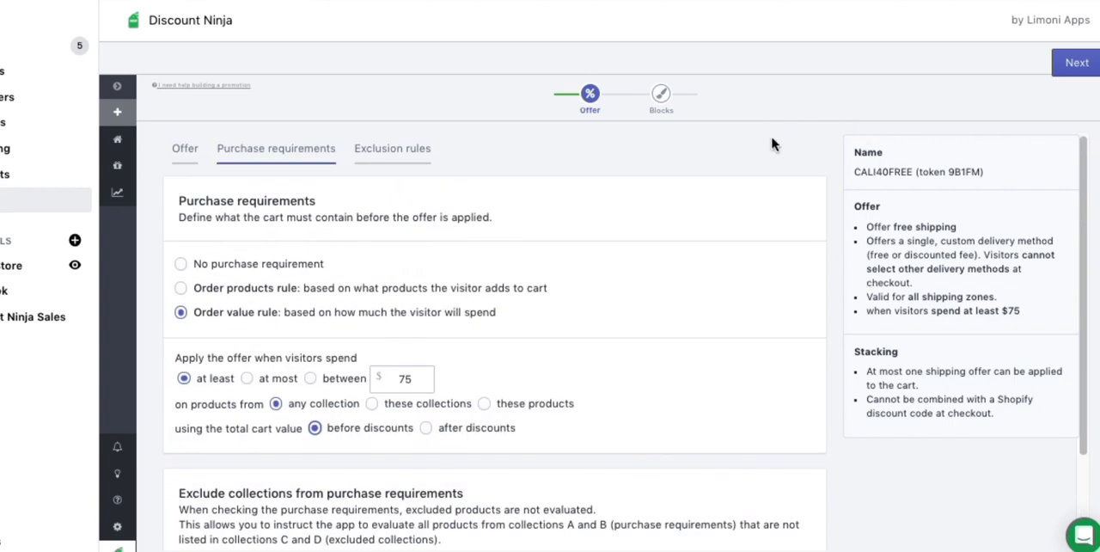
click(1072, 61)
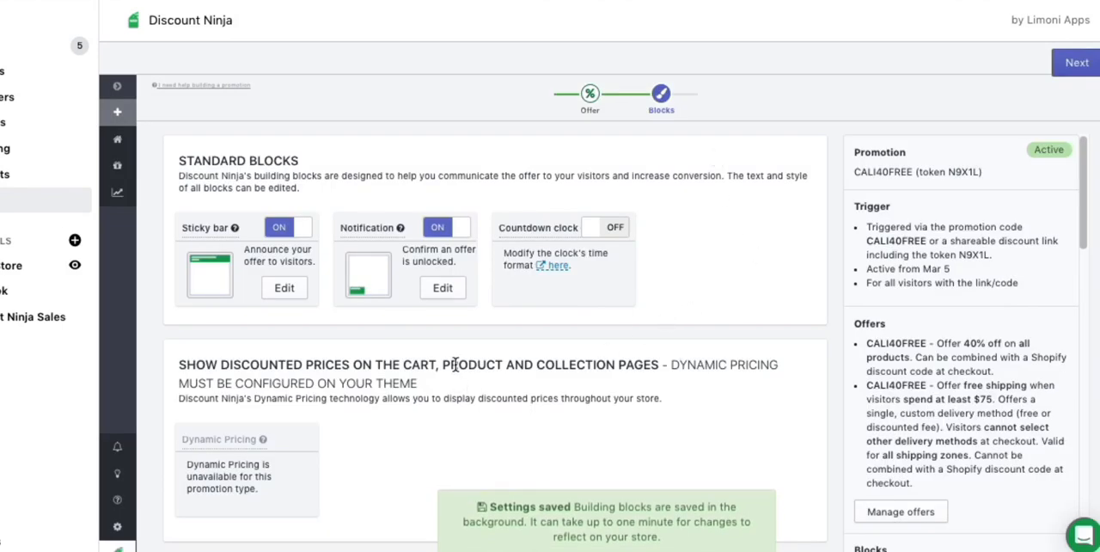
Turn off the sticky bar and notification blocks for the free shipping offer and check the remaining blocks.
click(300, 229)
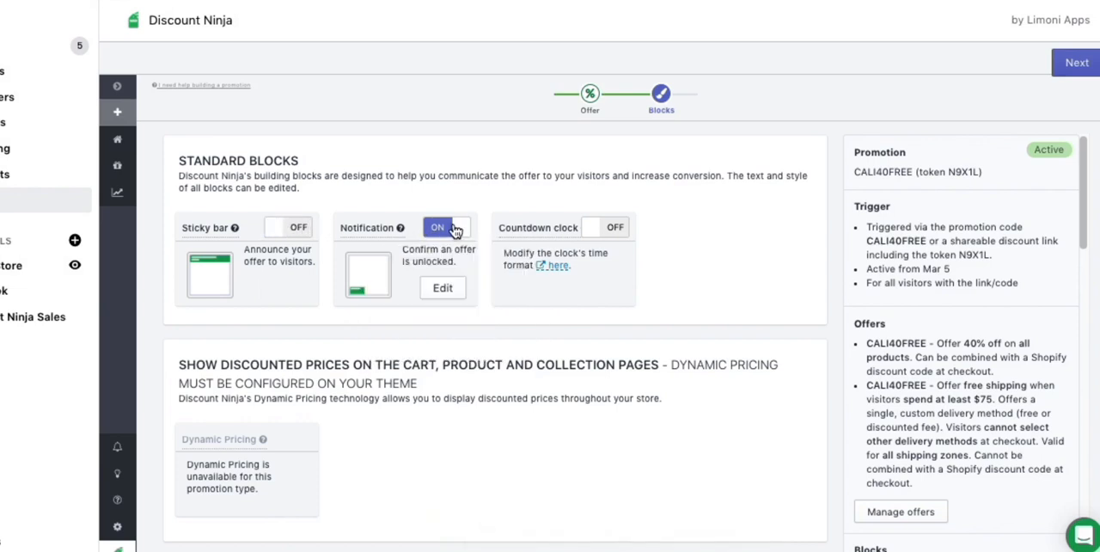
click(455, 230)
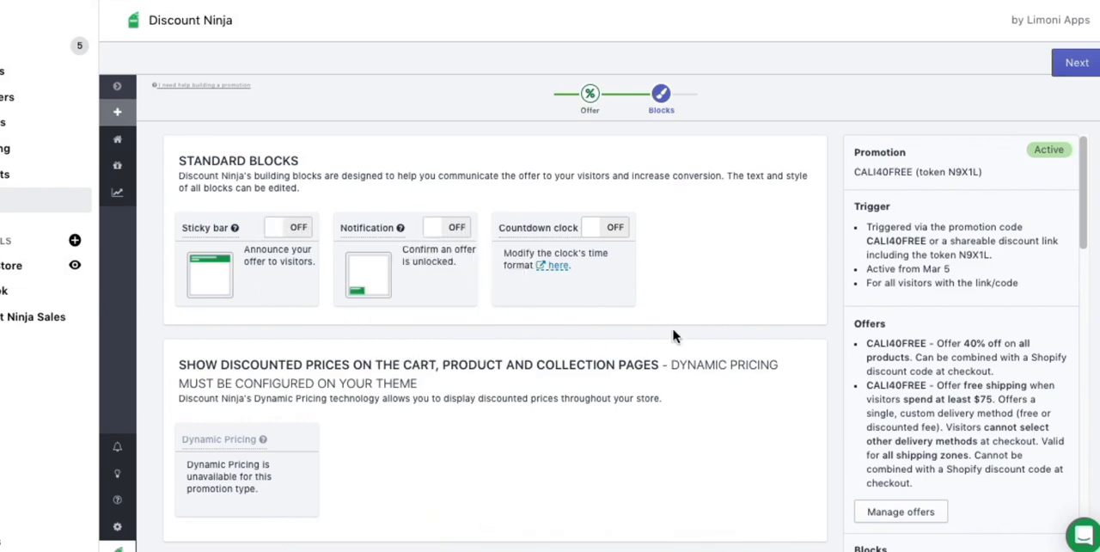
scroll(731, 296, down, 3)
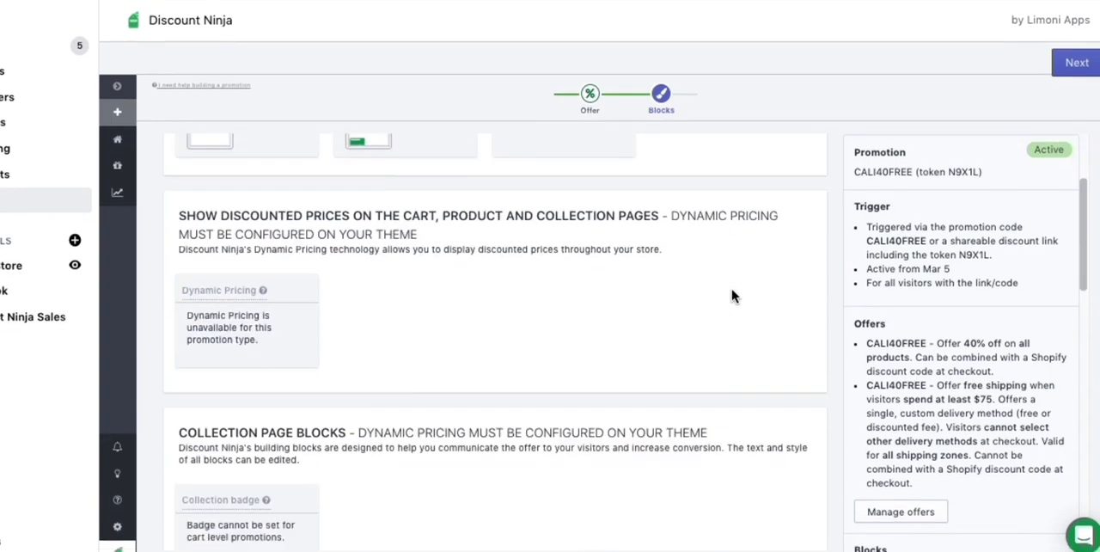
scroll(732, 295, down, 9)
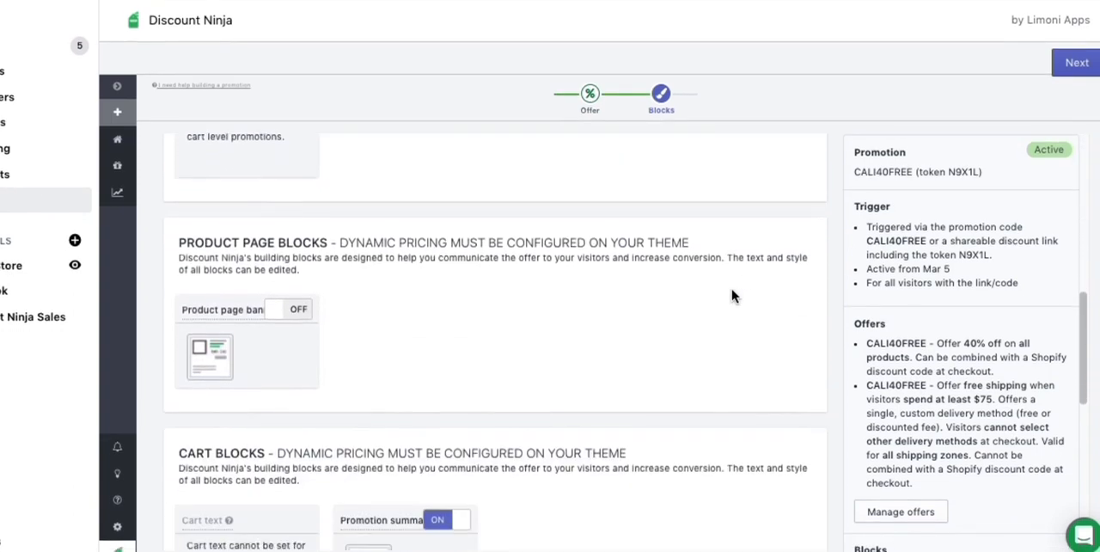
scroll(731, 295, up, 2)
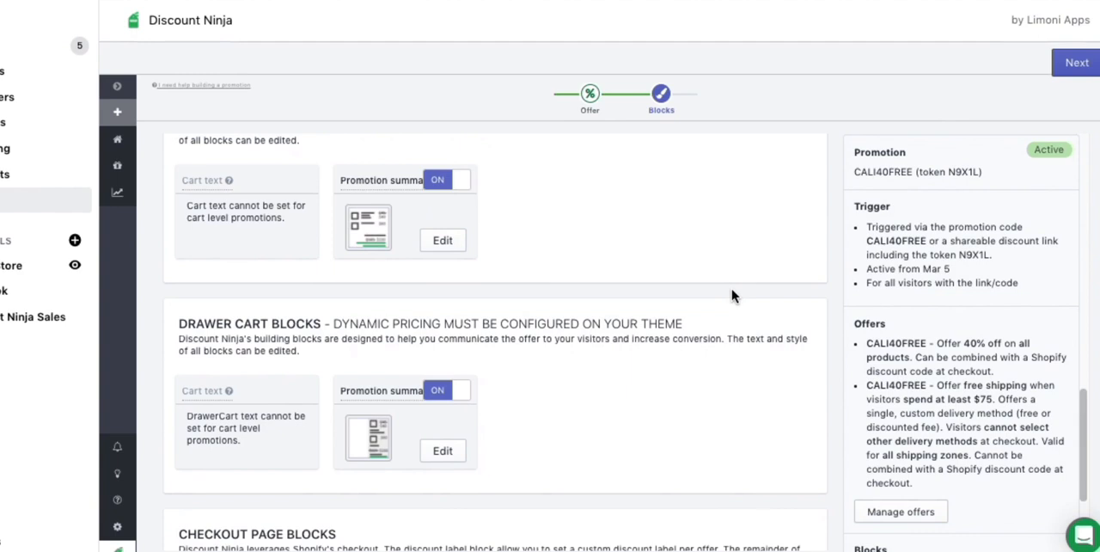
scroll(731, 296, up, 1)
scroll(731, 296, down, 3)
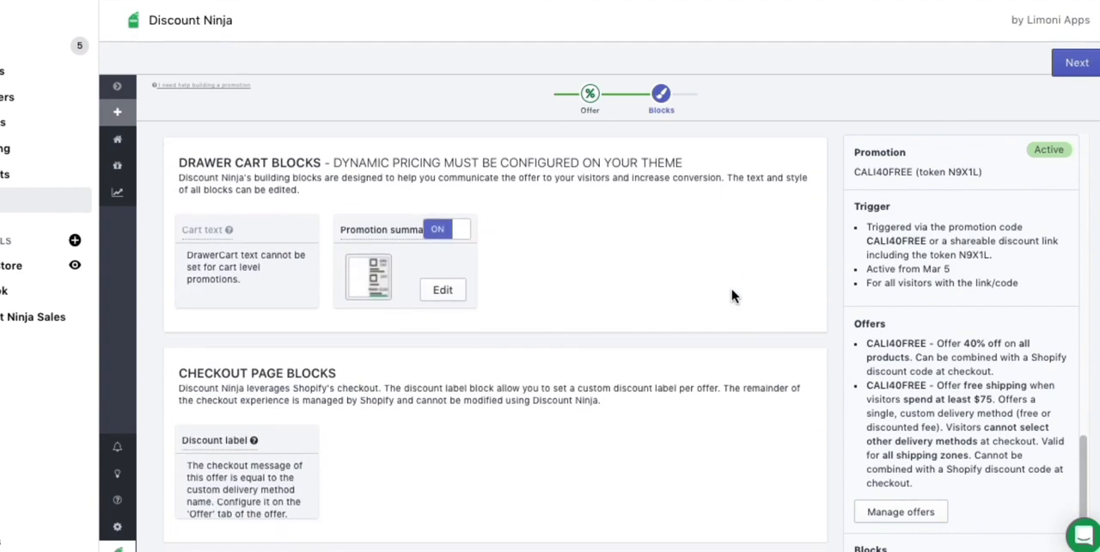
scroll(797, 271, up, 8)
scroll(797, 270, up, 3)
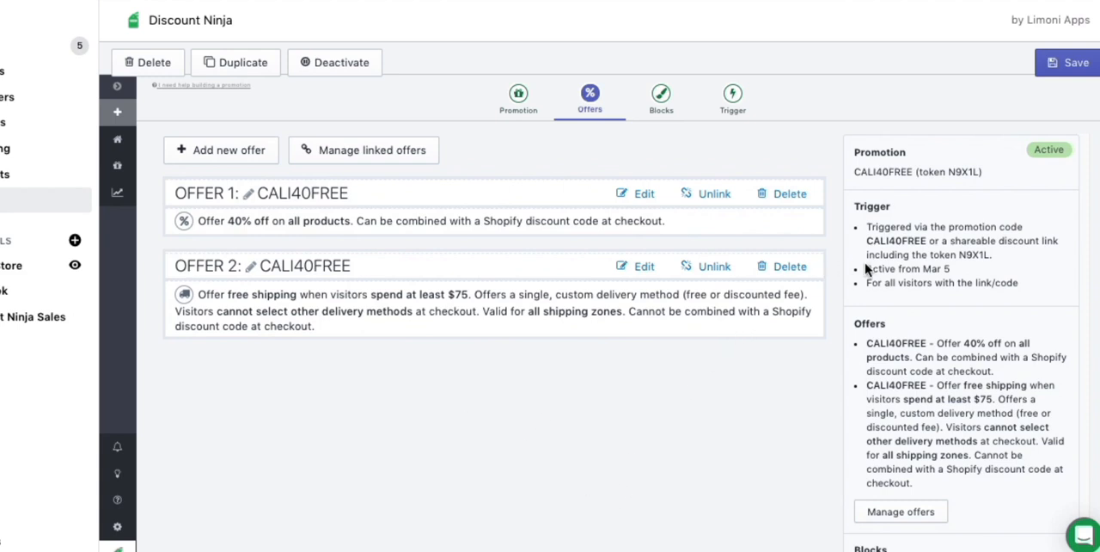
Check the CALI40FREE trigger code, open the free shipping offer for editing and save the promotion.
drag(927, 241, 864, 240)
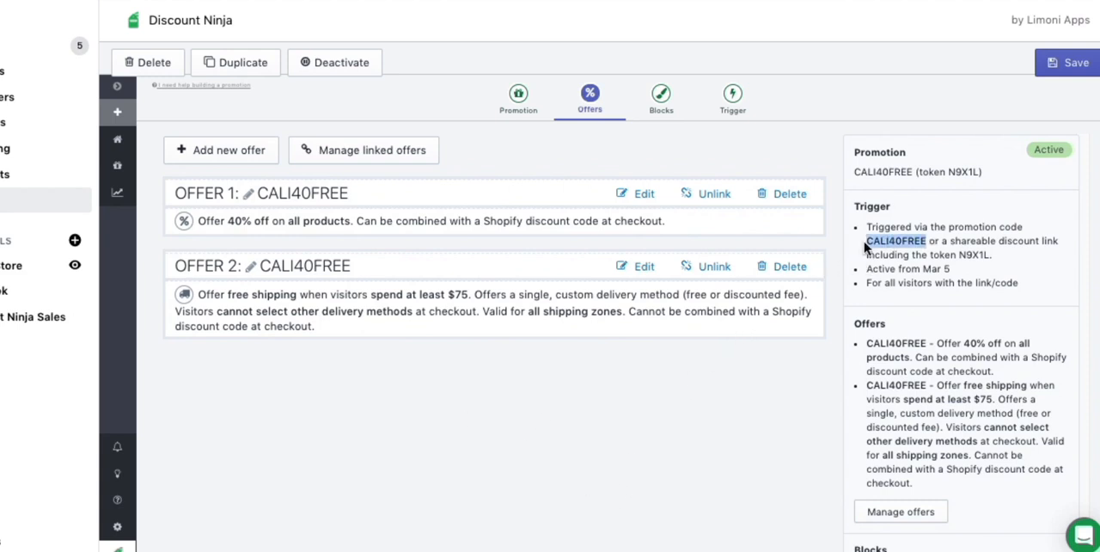
click(769, 415)
click(646, 268)
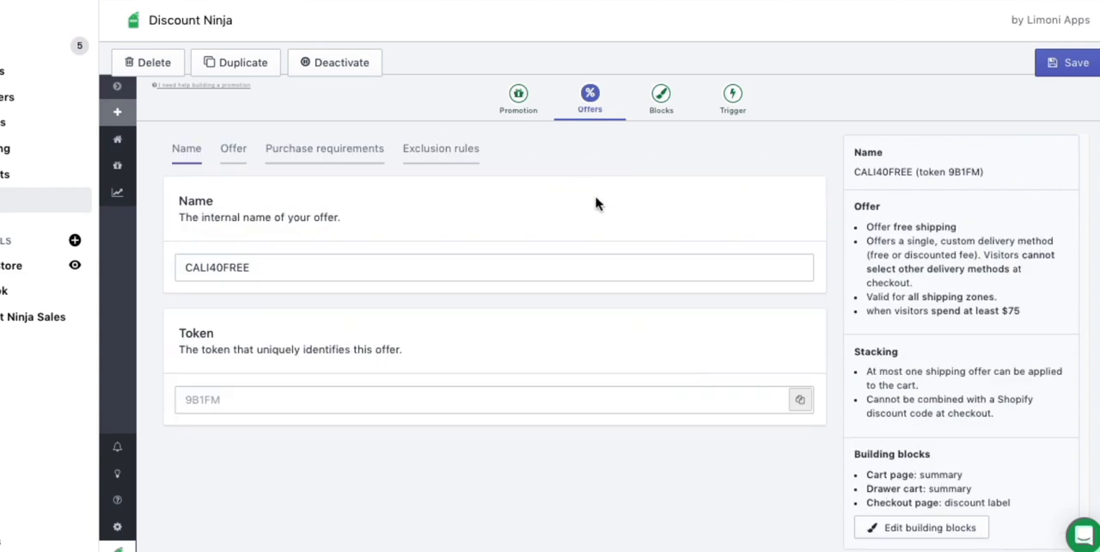
click(1065, 63)
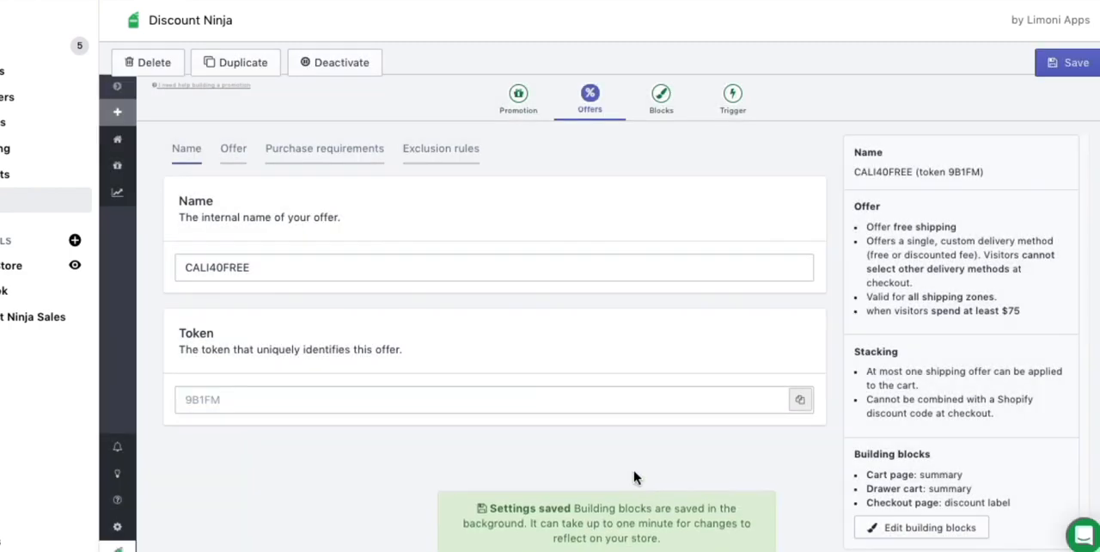
Return to the promotions list and review the trigger and both offers of CALI40FREE.
click(119, 165)
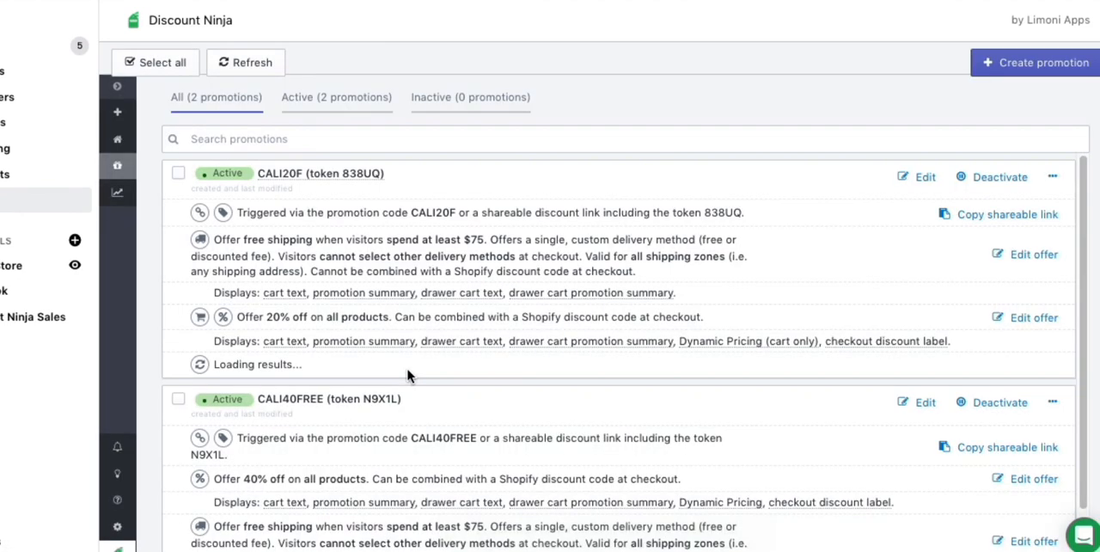
scroll(645, 315, down, 1)
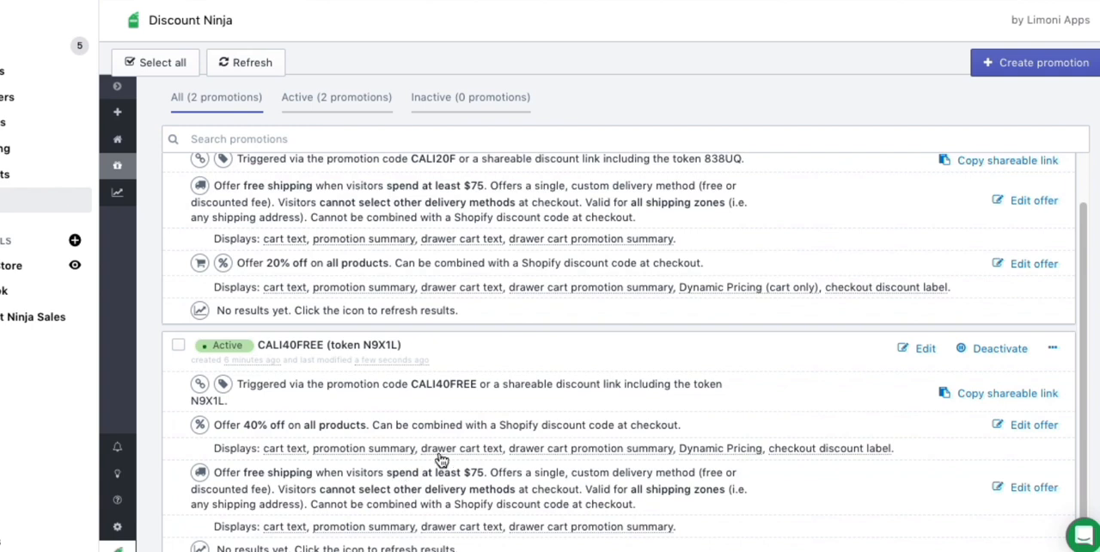
scroll(503, 298, up, 1)
scroll(584, 300, down, 1)
scroll(662, 301, down, 1)
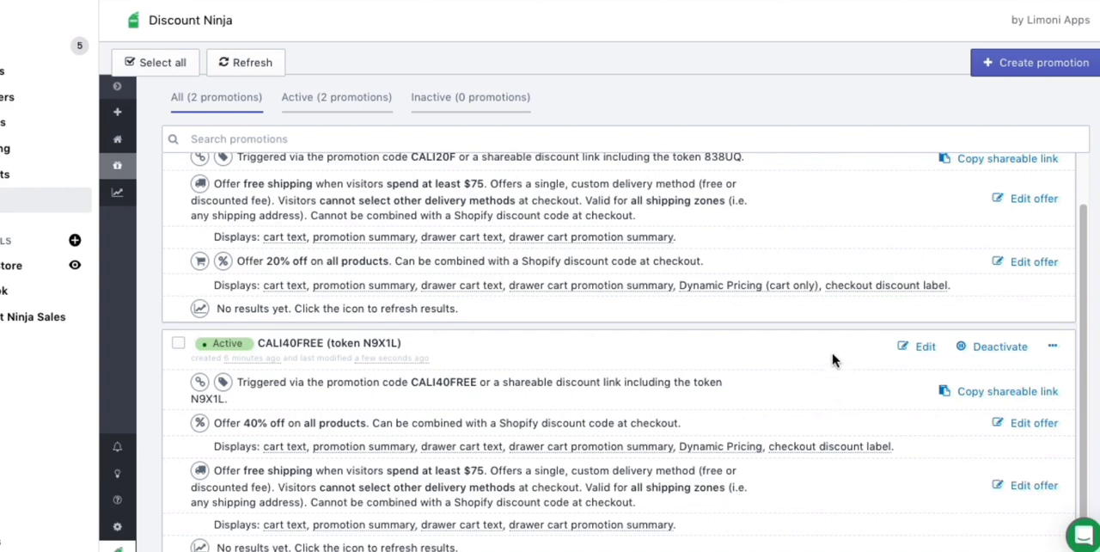
Switch to the storefront cart and remove the applied CALI20F discount code.
key(super+Tab)
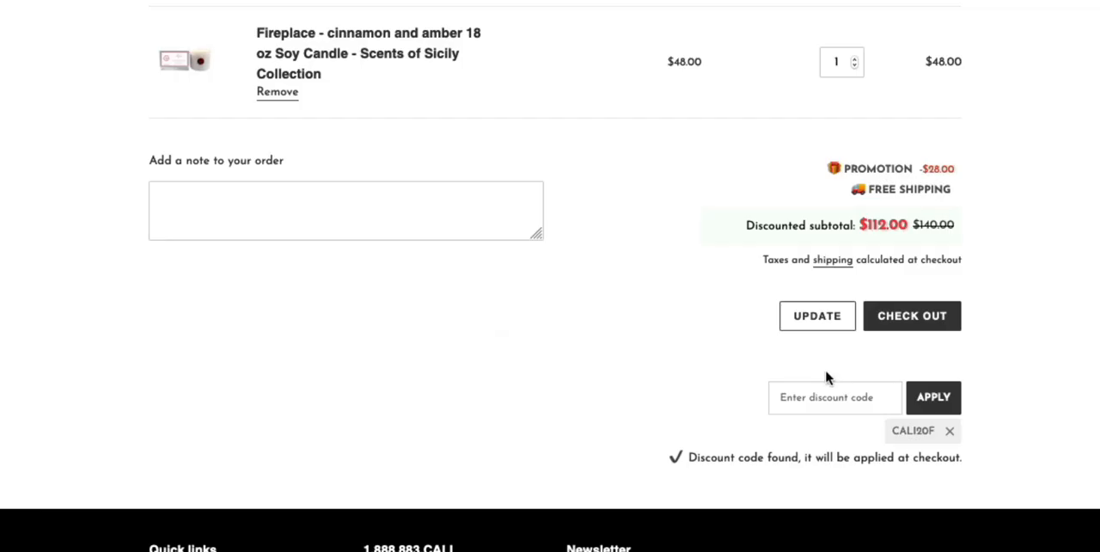
click(948, 433)
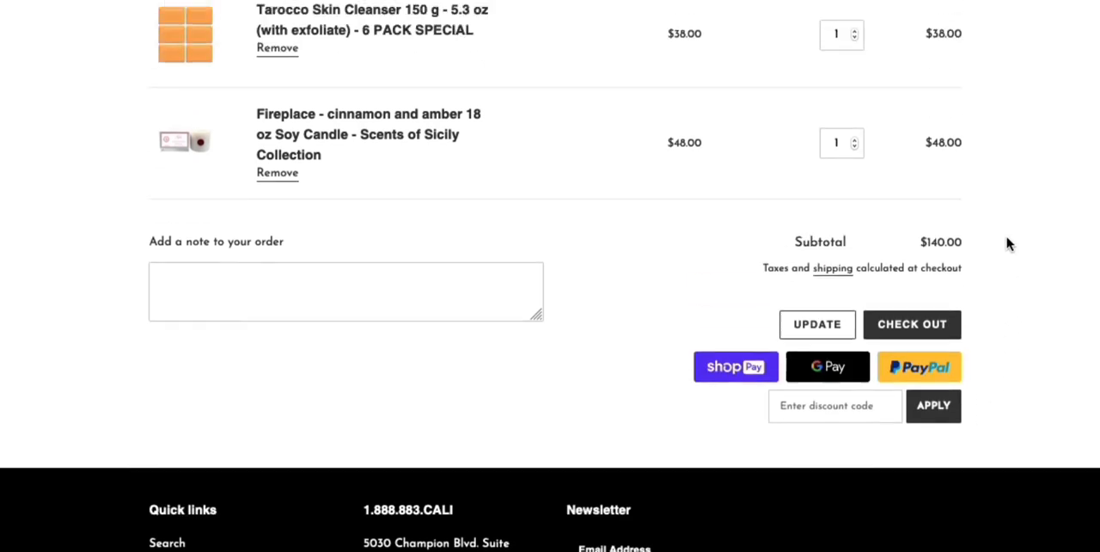
scroll(1007, 245, up, 4)
scroll(1010, 245, up, 1)
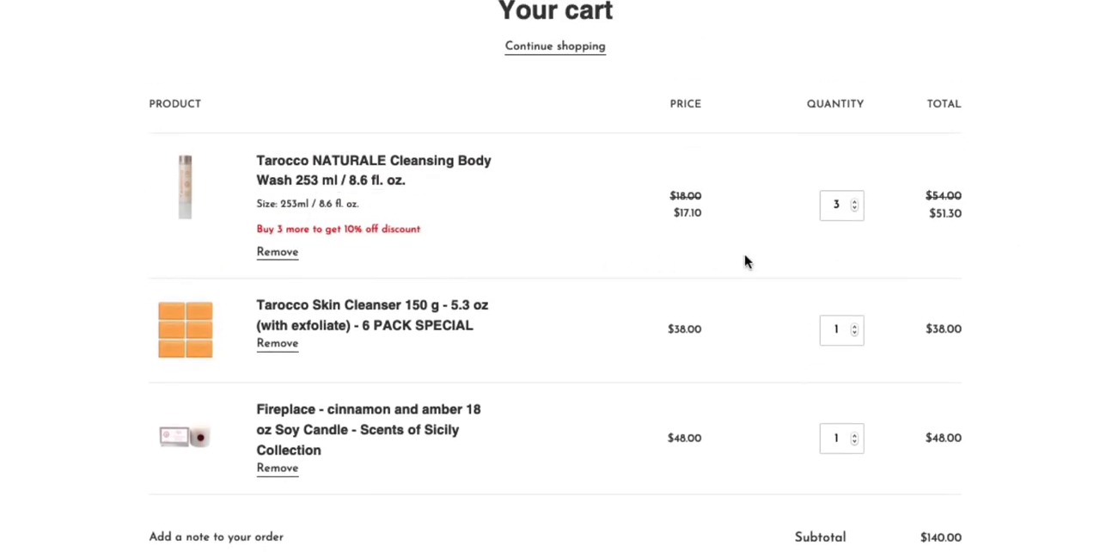
Remove the Tarocco NATURALE Cleansing Body Wash from the cart.
scroll(854, 290, down, 2)
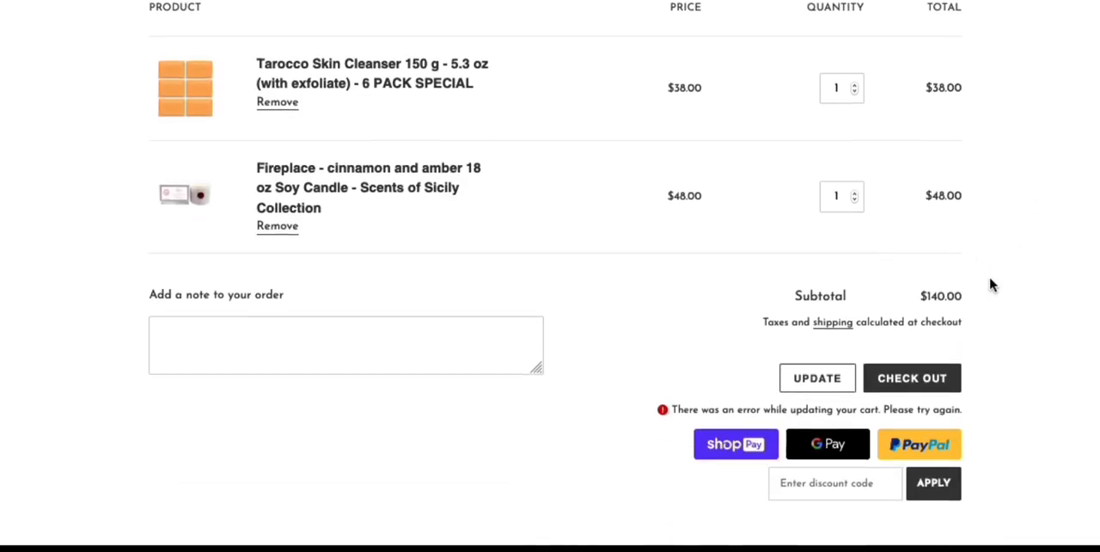
scroll(990, 285, up, 1)
click(851, 439)
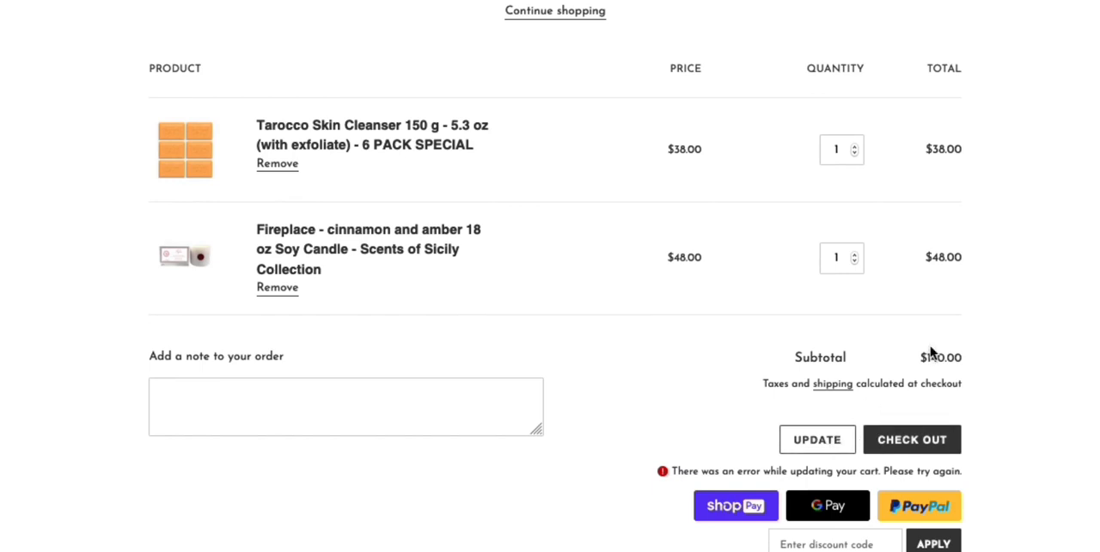
scroll(1046, 347, down, 1)
scroll(1045, 348, down, 5)
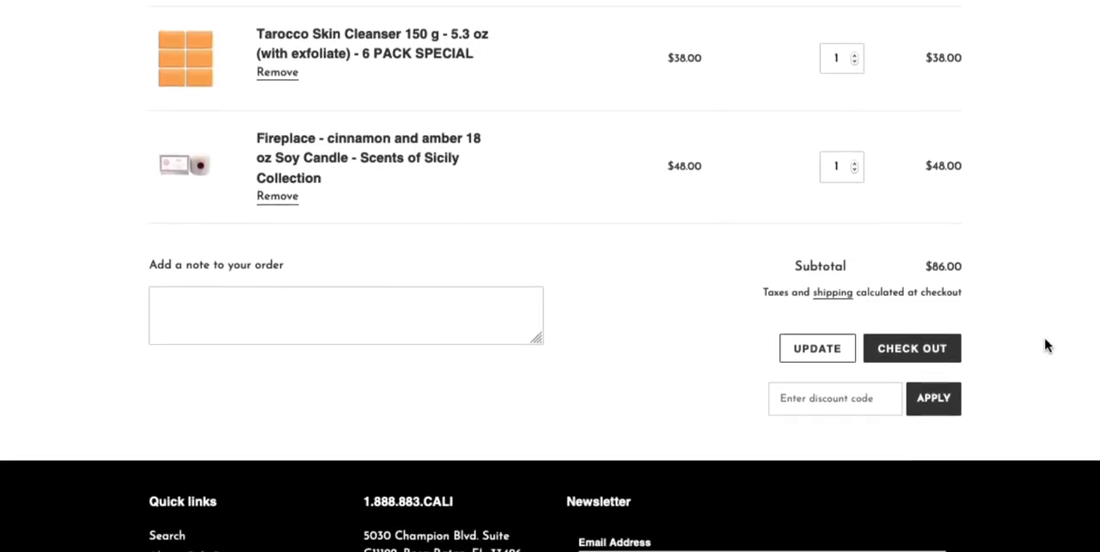
Apply the discount code CALI40FREE to the cart.
click(845, 407)
text(CALI40FREE)
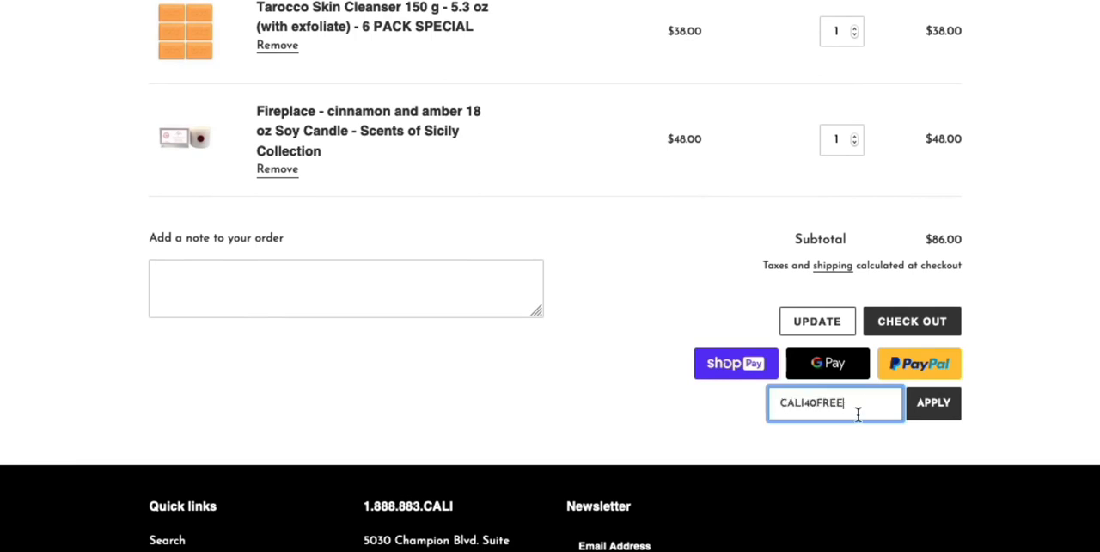
click(934, 408)
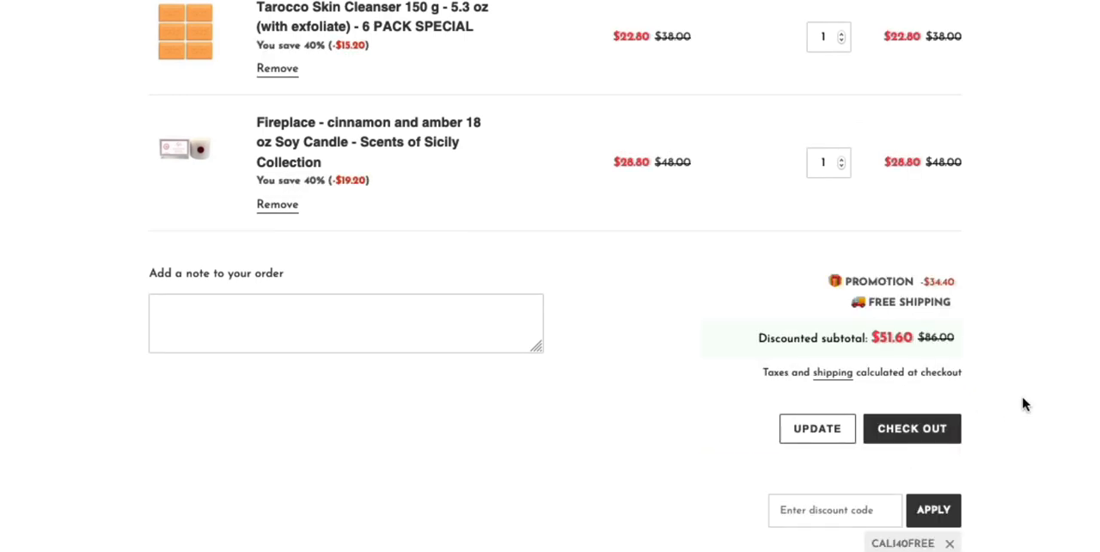
Examine the cart's discounted item prices, promotion summary and free shipping line.
drag(986, 318, 835, 282)
click(979, 285)
scroll(977, 284, up, 3)
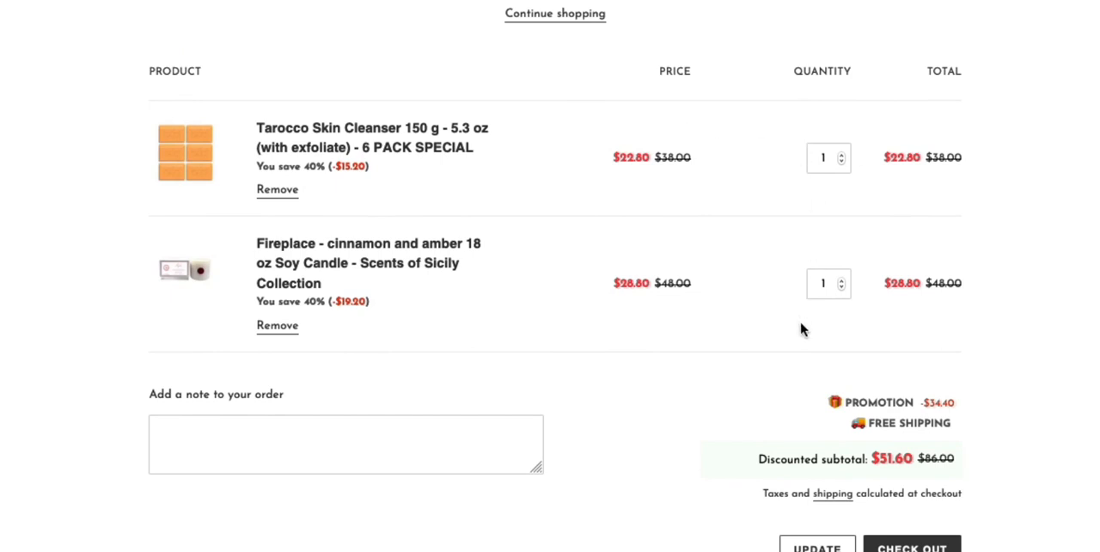
scroll(1011, 322, down, 3)
scroll(1012, 316, down, 1)
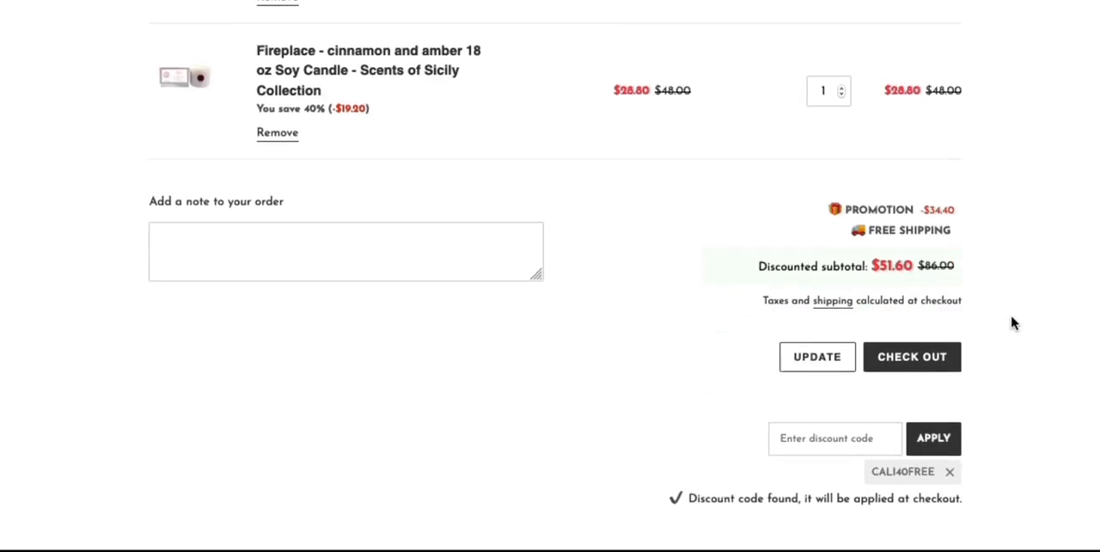
scroll(1011, 322, down, 2)
Proceed to checkout and examine the shipping charge and item discounts in the order summary.
click(914, 263)
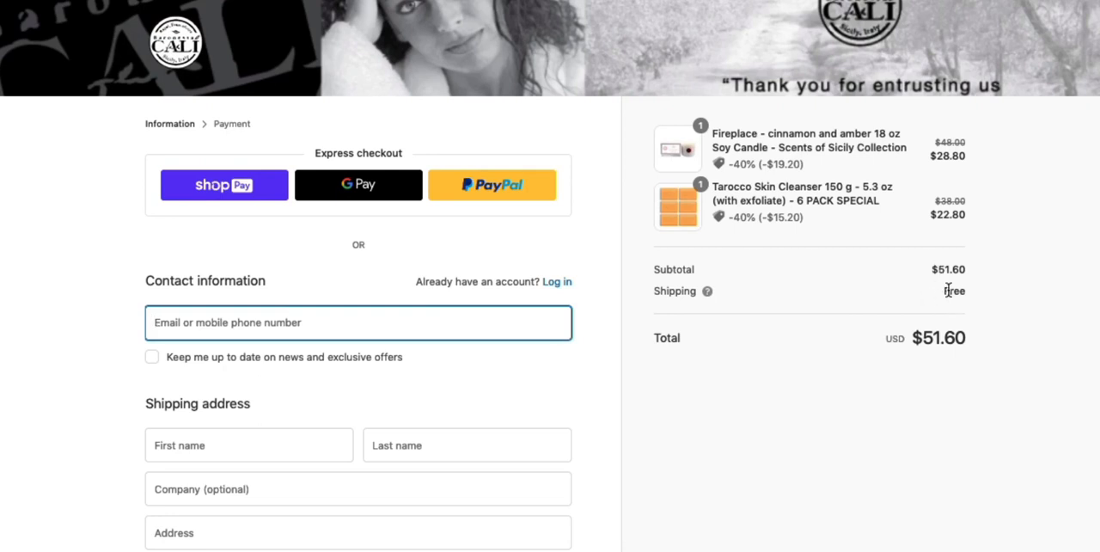
drag(964, 293, 907, 297)
click(864, 406)
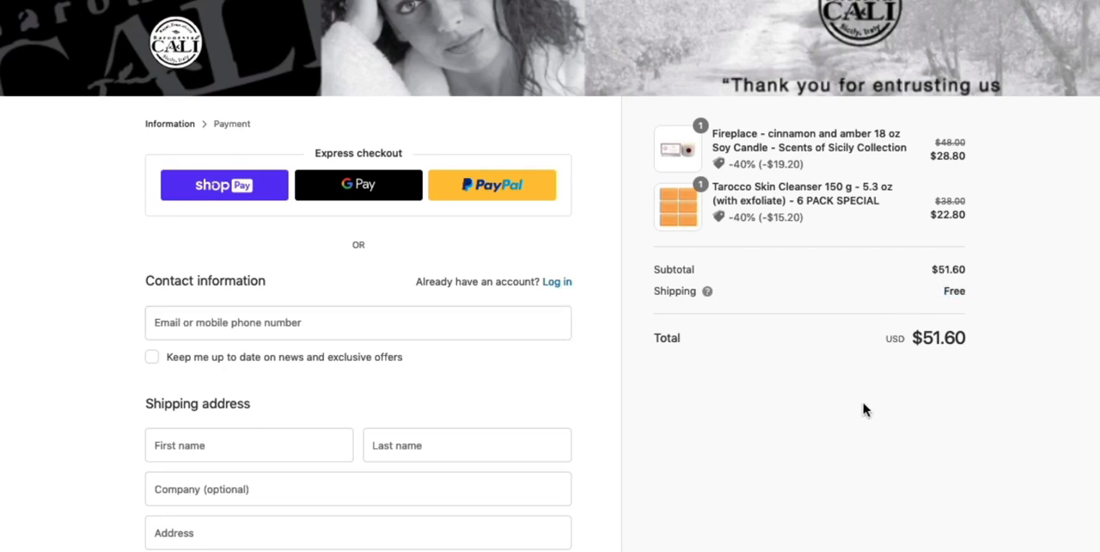
drag(831, 220, 719, 136)
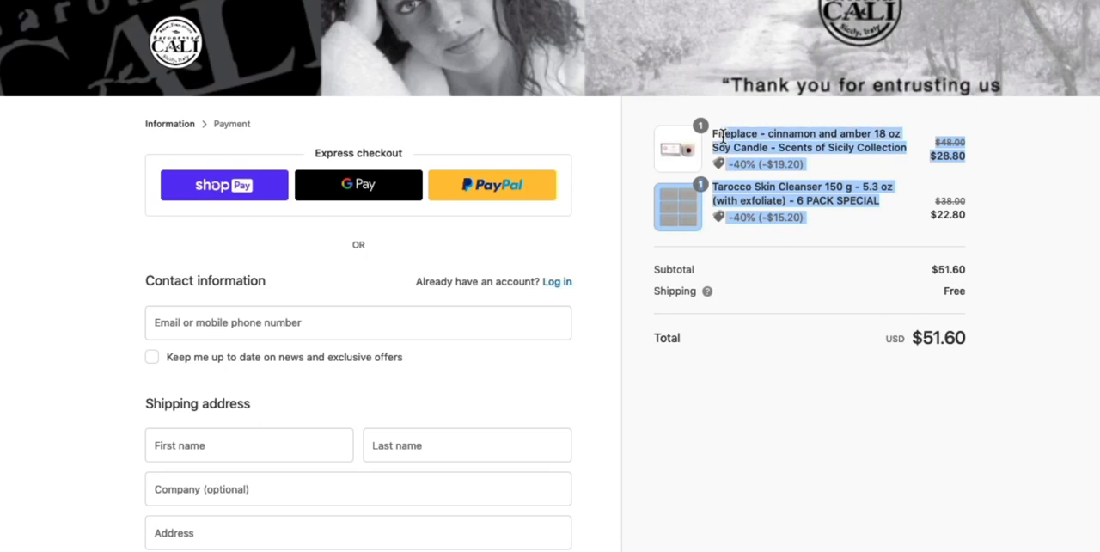
click(794, 381)
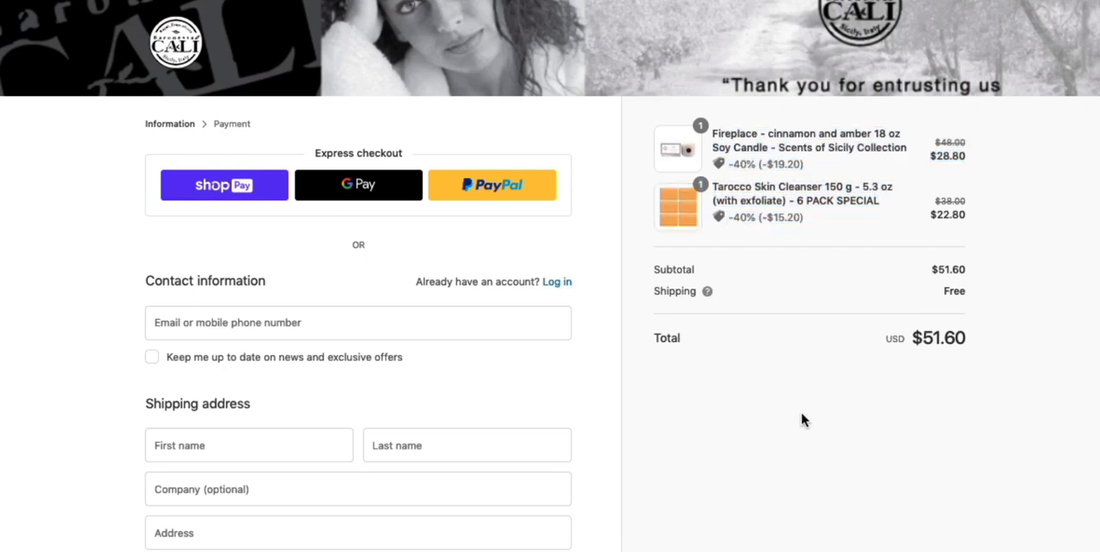